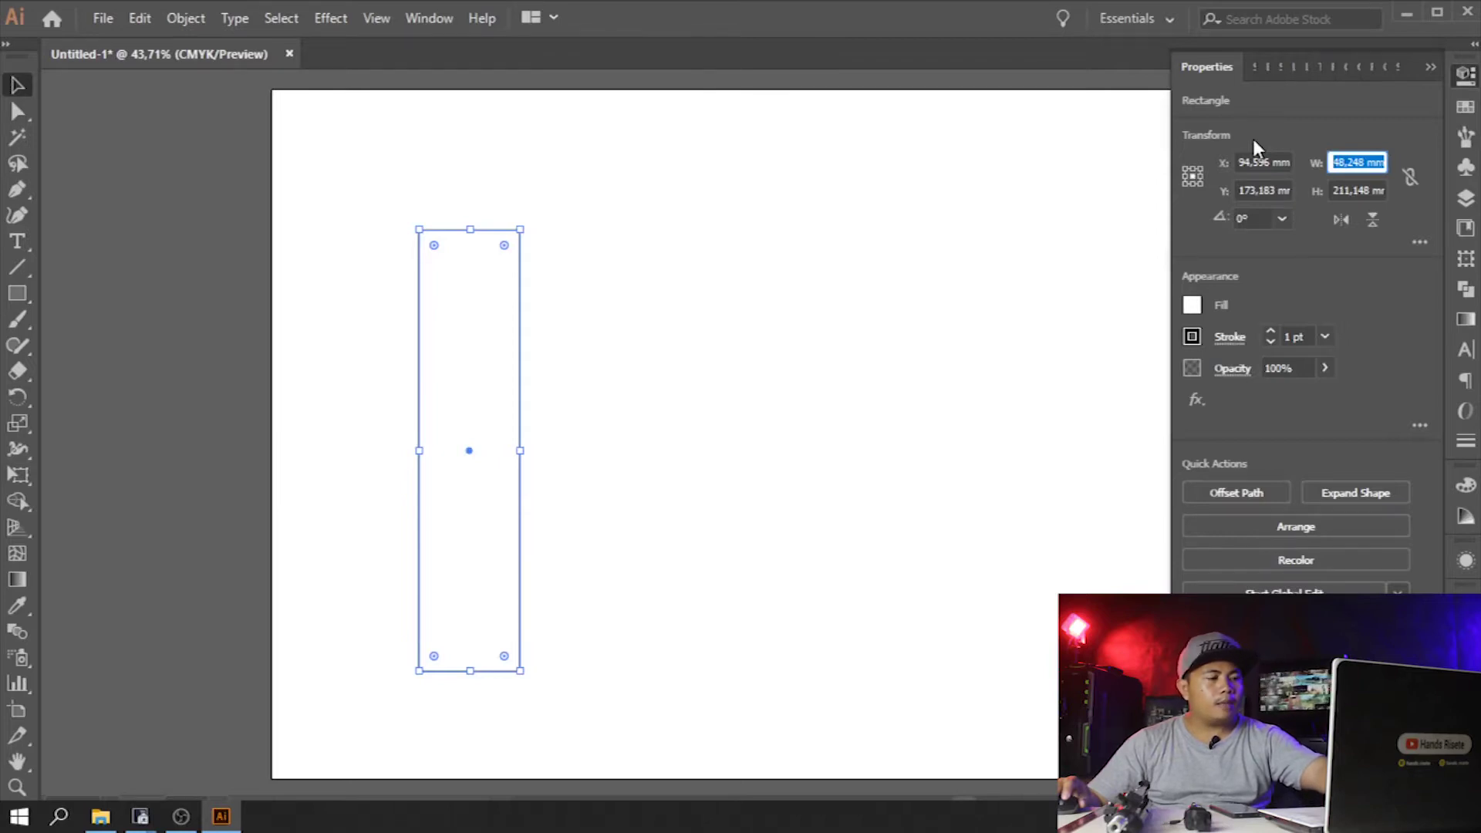
- Set the rectangle's width to 45 mm and its height to 195 mm
type("45")
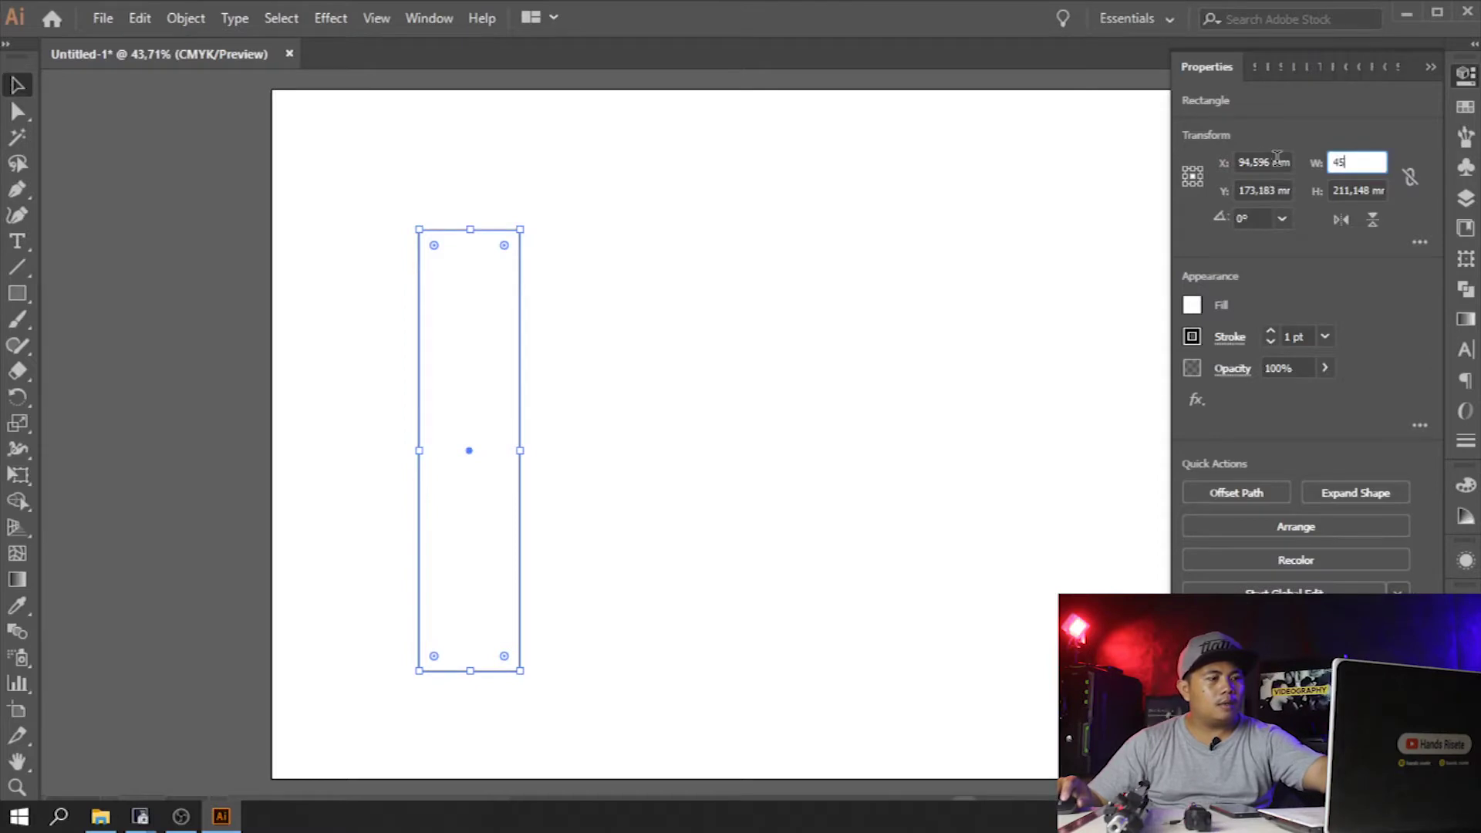
key("Tab")
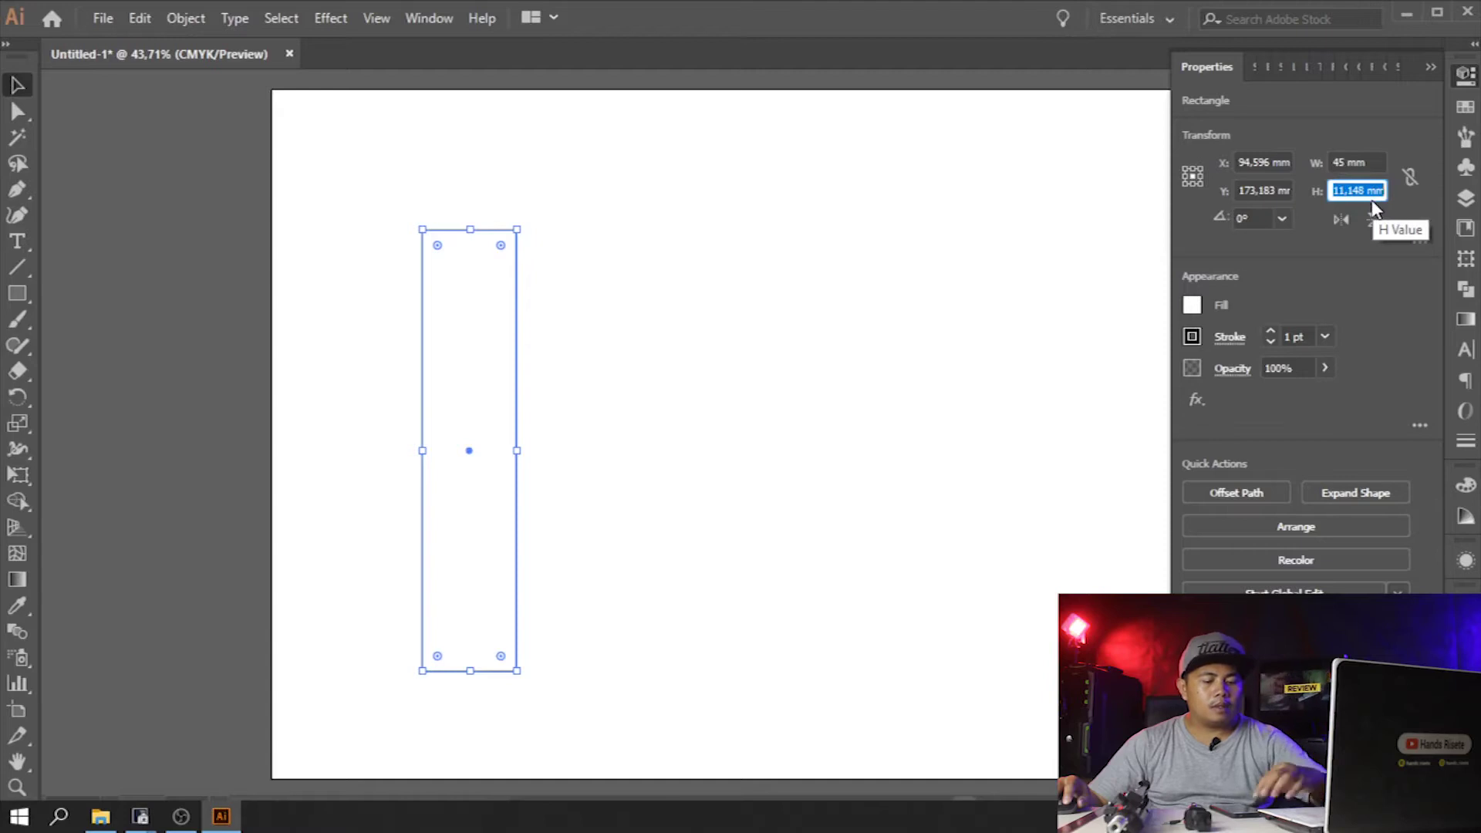
type("195")
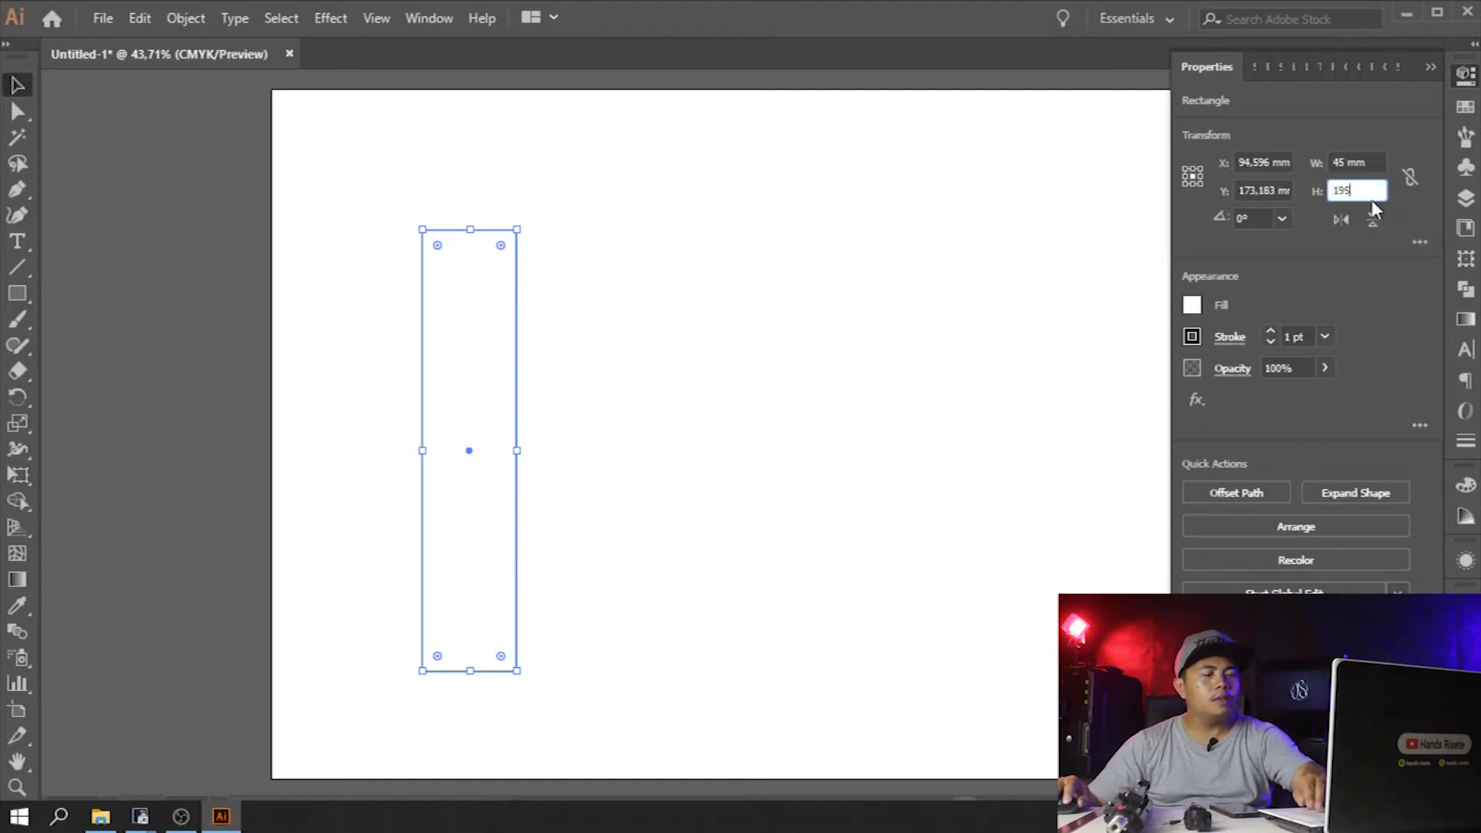
key("Return")
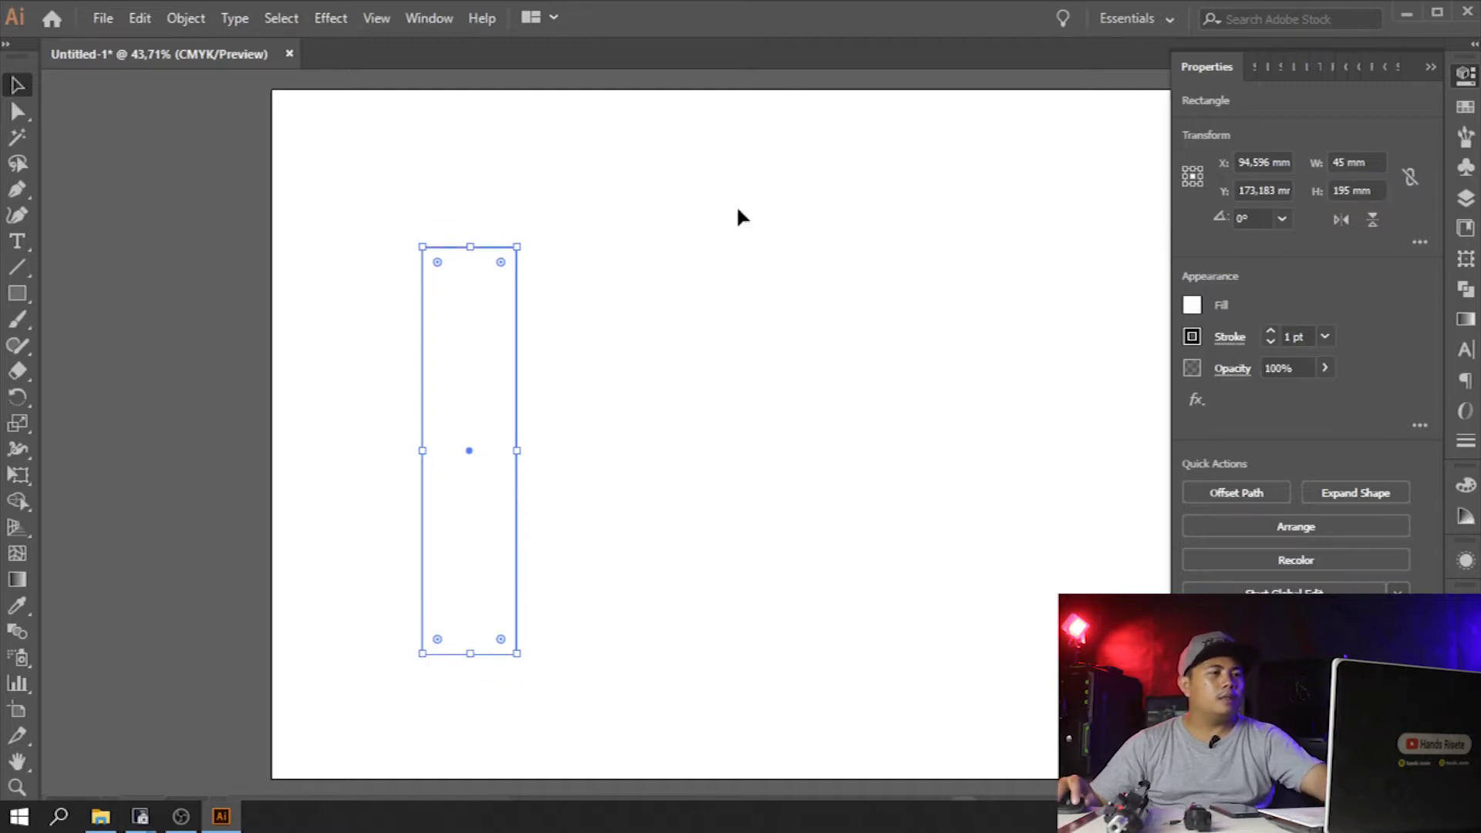
left_click(632, 273)
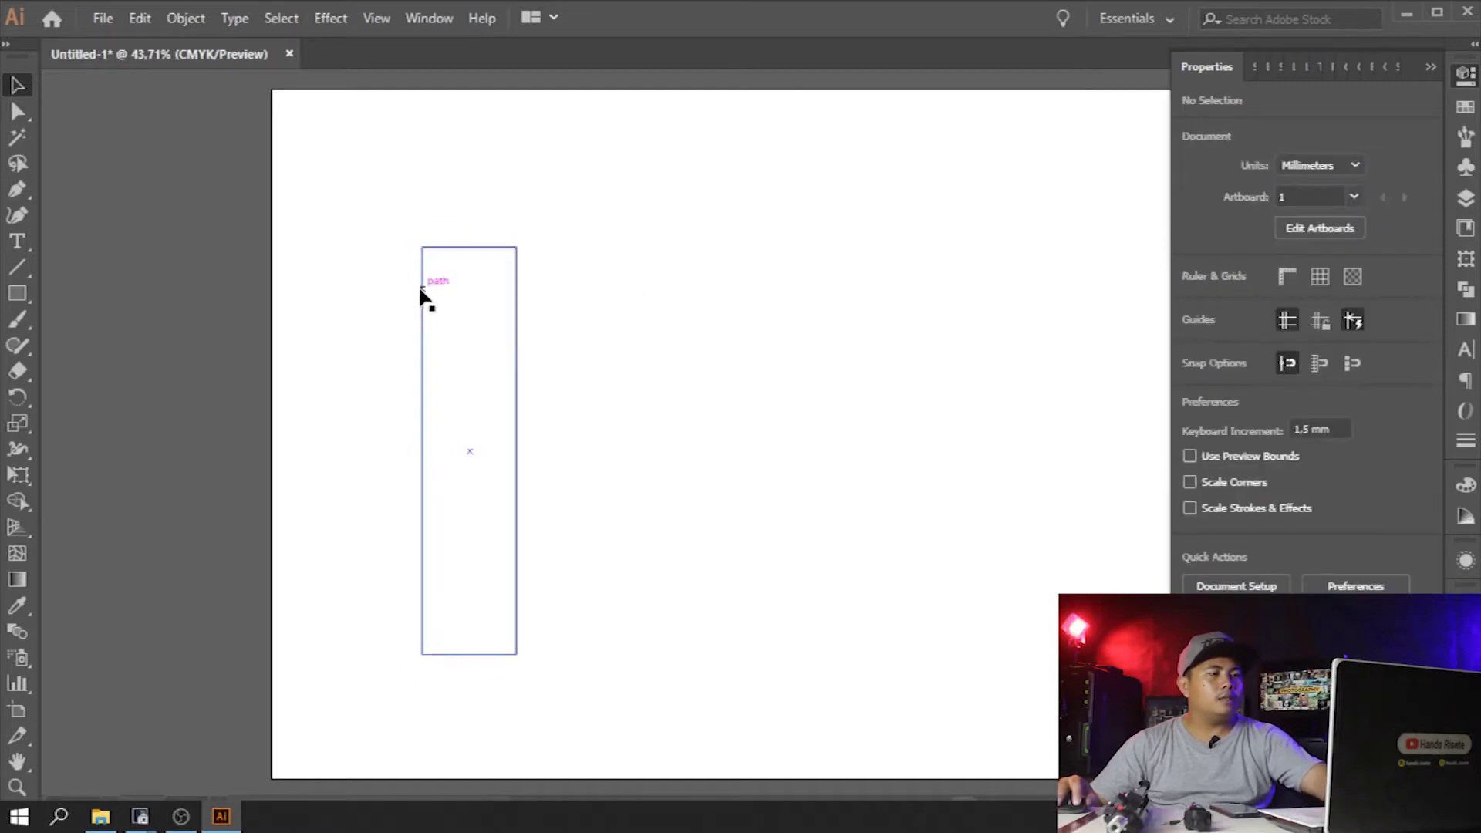
- Duplicate the 45 mm rectangle beside itself, set the copy's width to 35 mm and place it flush against the first rectangle's right edge
left_click_drag(421, 297, 568, 313)
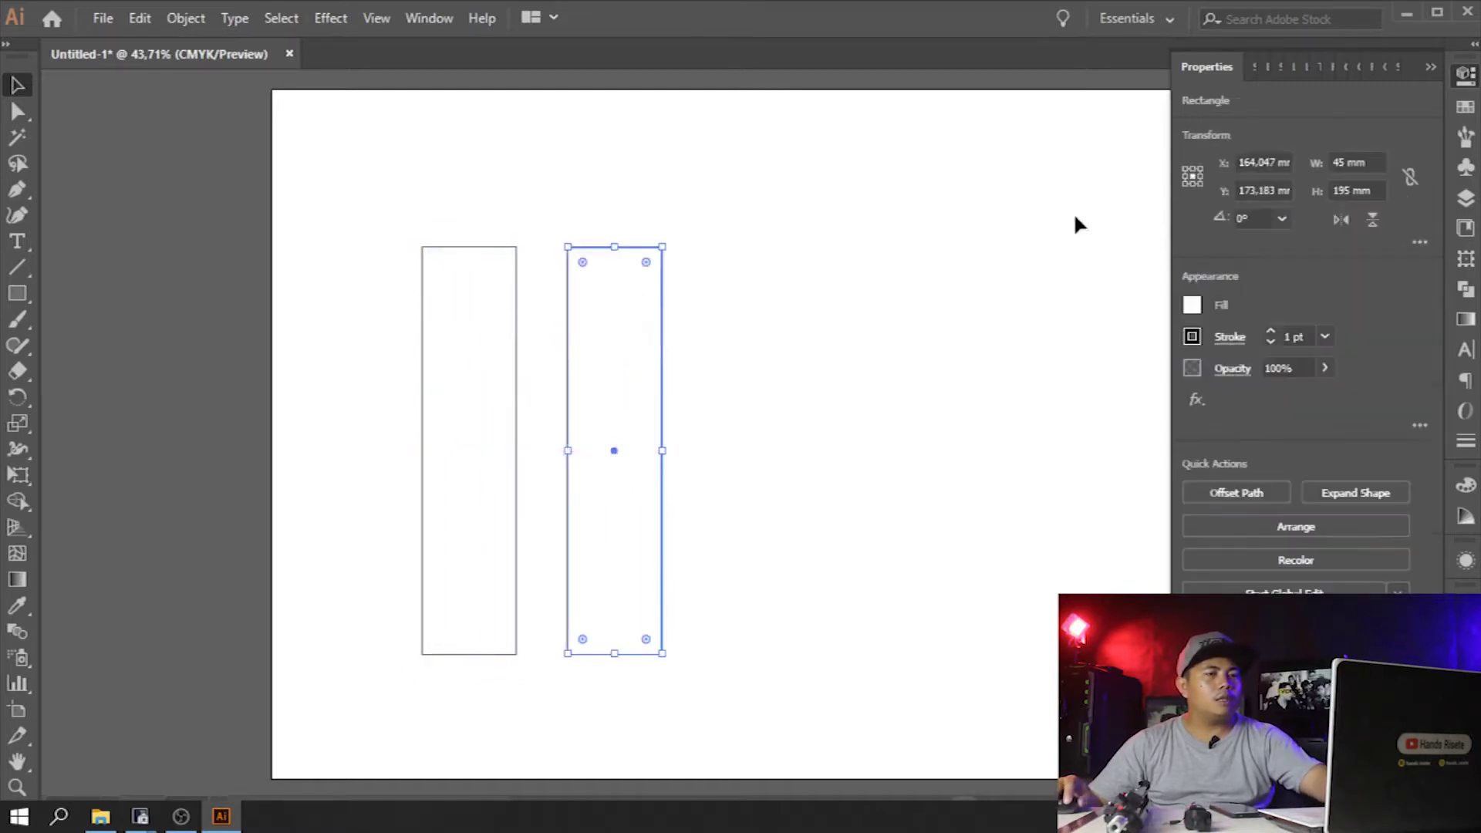
left_click(1356, 163)
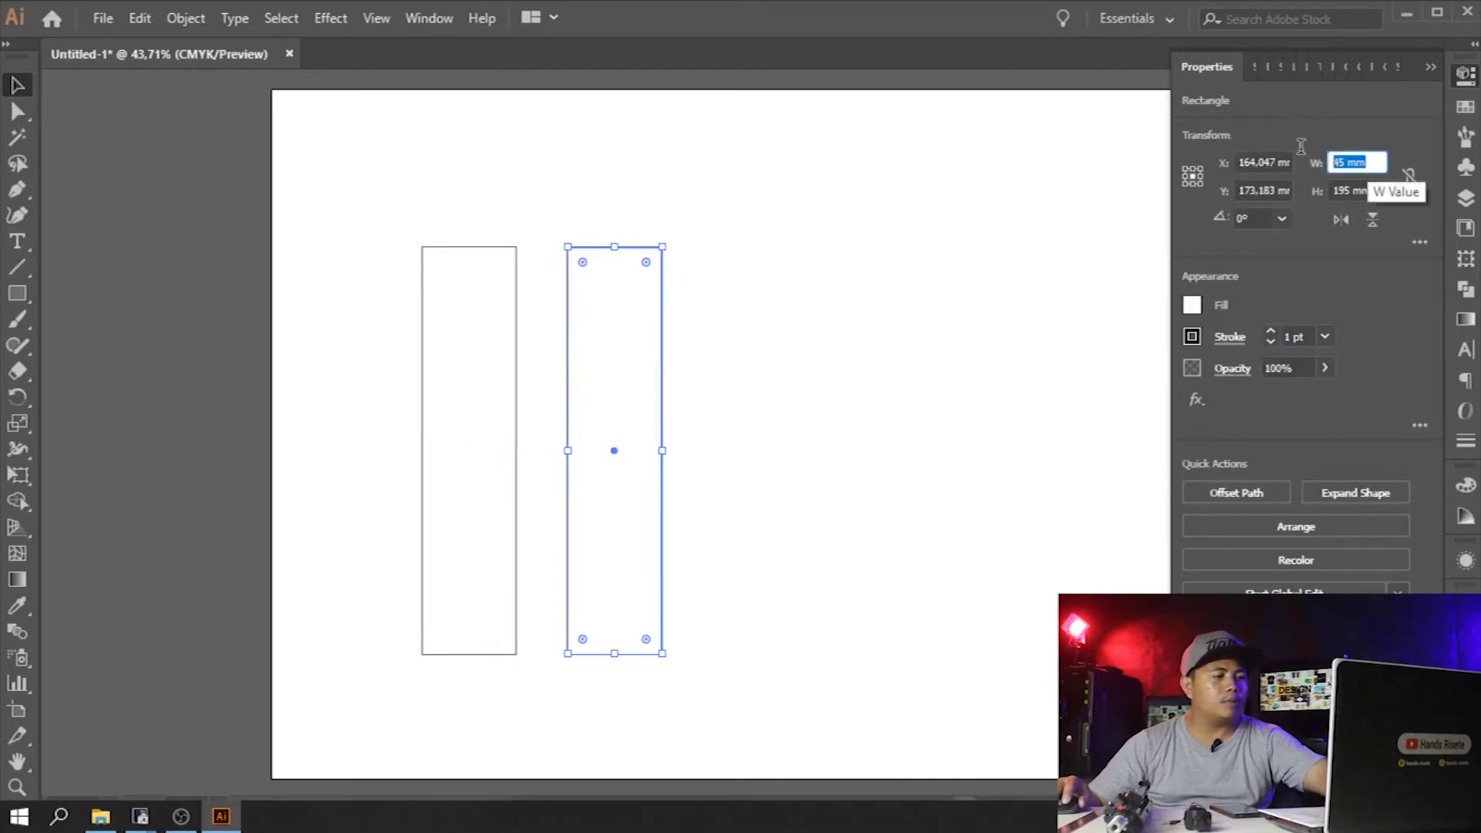
type("35")
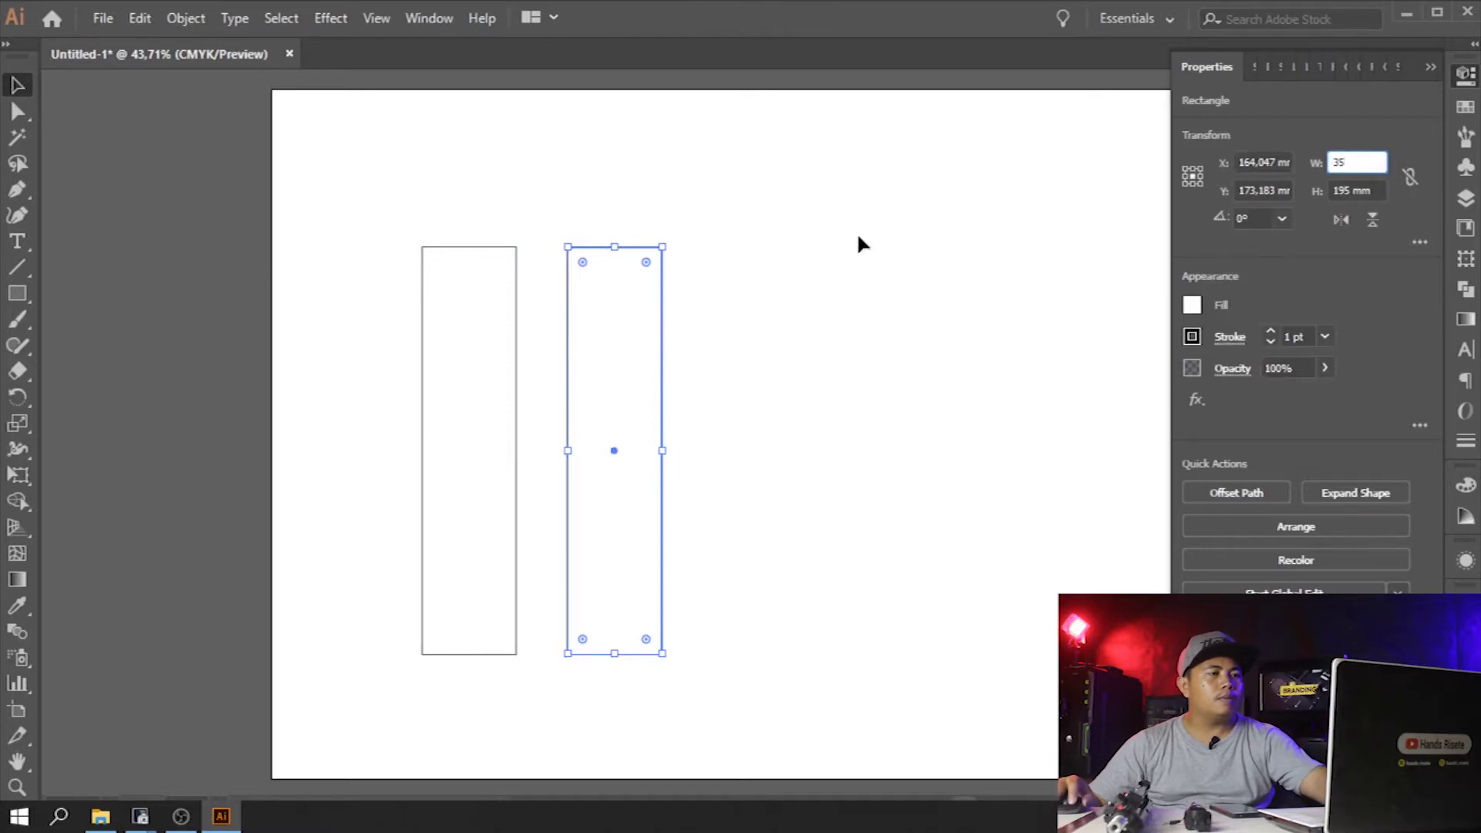
left_click(788, 220)
left_click_drag(575, 277, 520, 281)
- Duplicate both panels together and place the copies flush against the right edge of the 35 mm panel
left_click_drag(370, 208, 714, 368)
left_click_drag(424, 278, 591, 275)
left_click(690, 142)
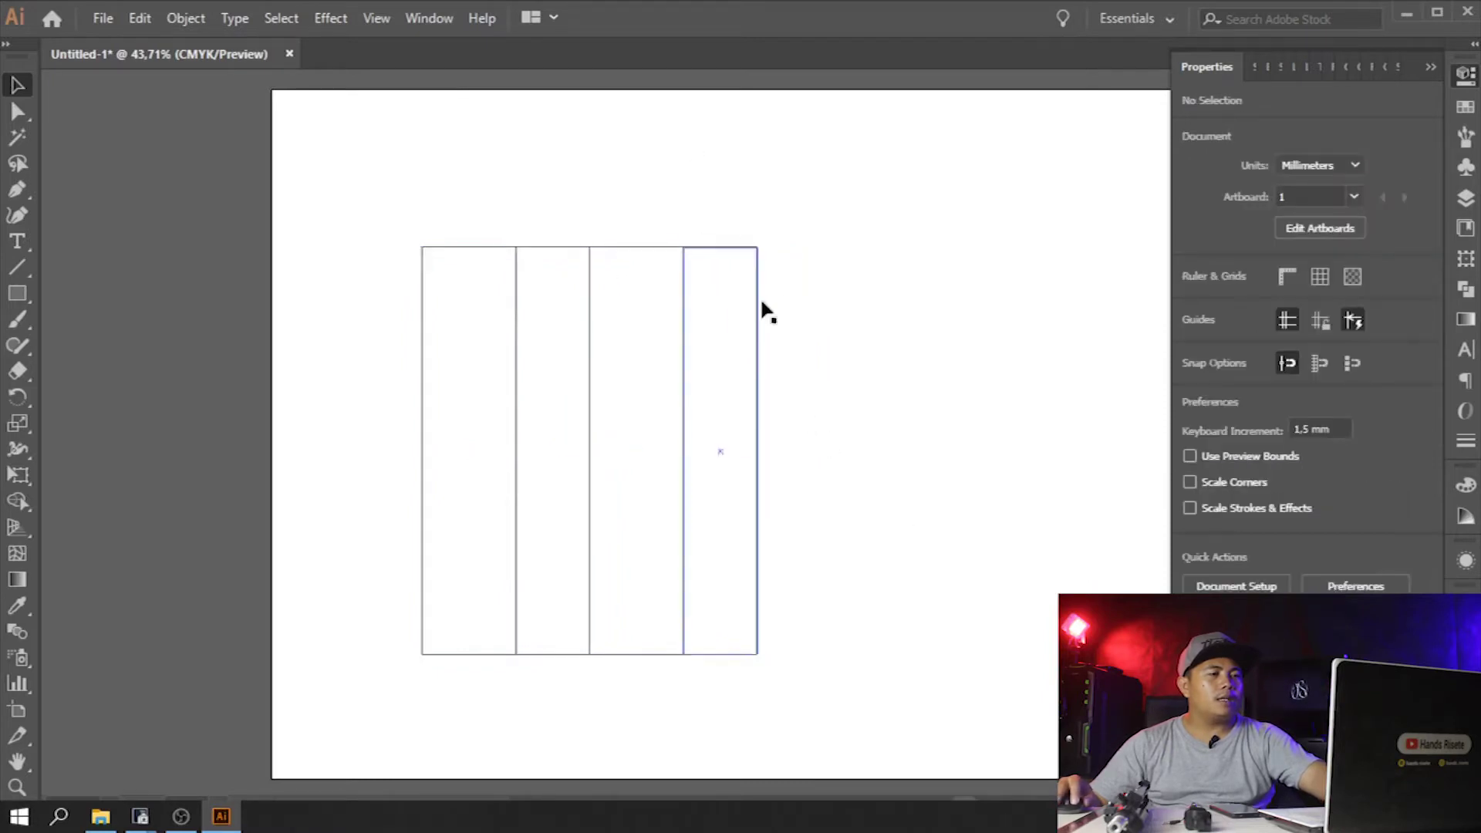
- Duplicate the fourth panel to its right and set the copy's width to 15 mm
left_click_drag(734, 294, 865, 307)
left_click(1358, 164)
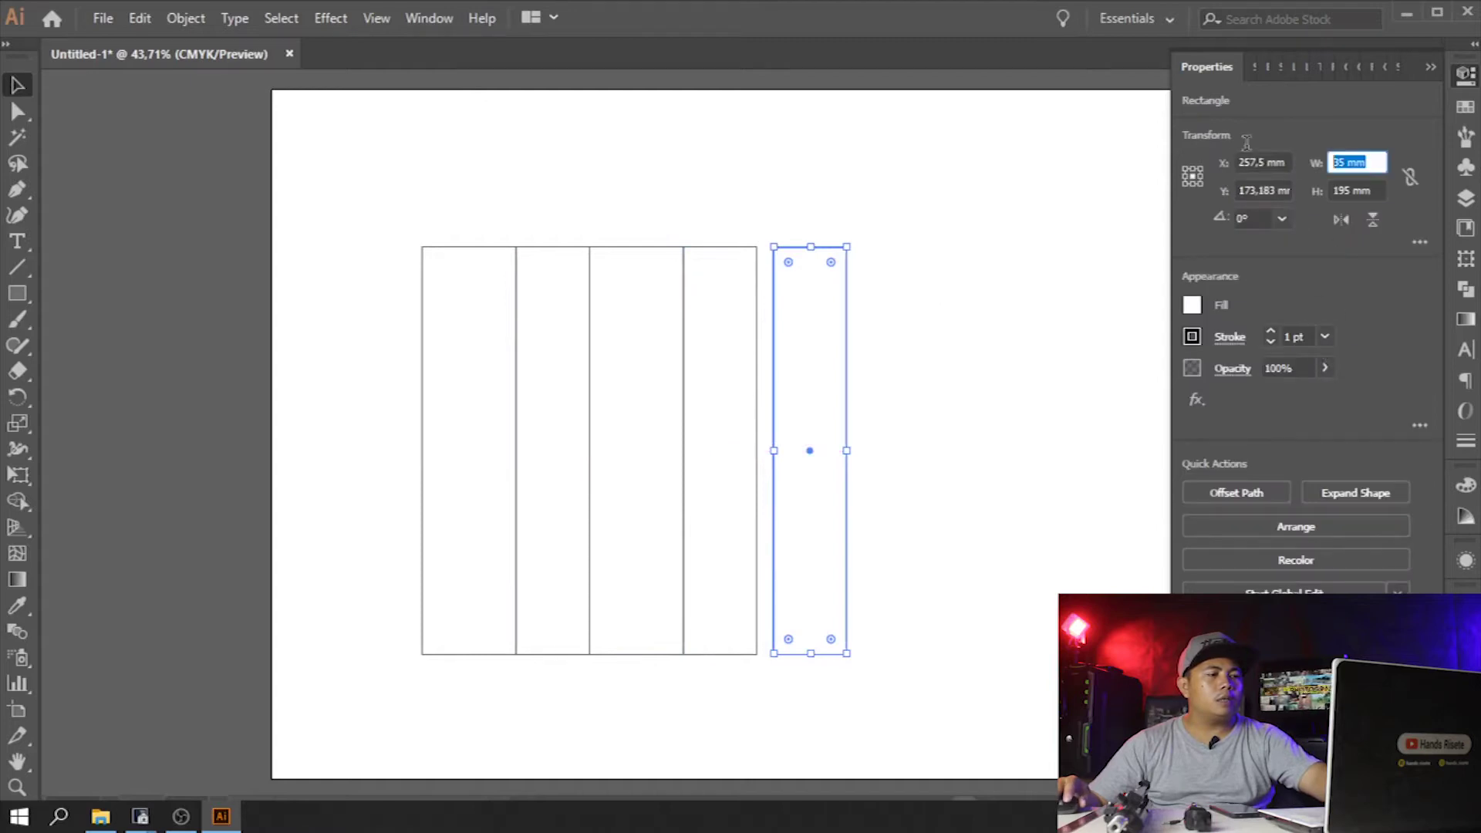
type("15")
key("Return")
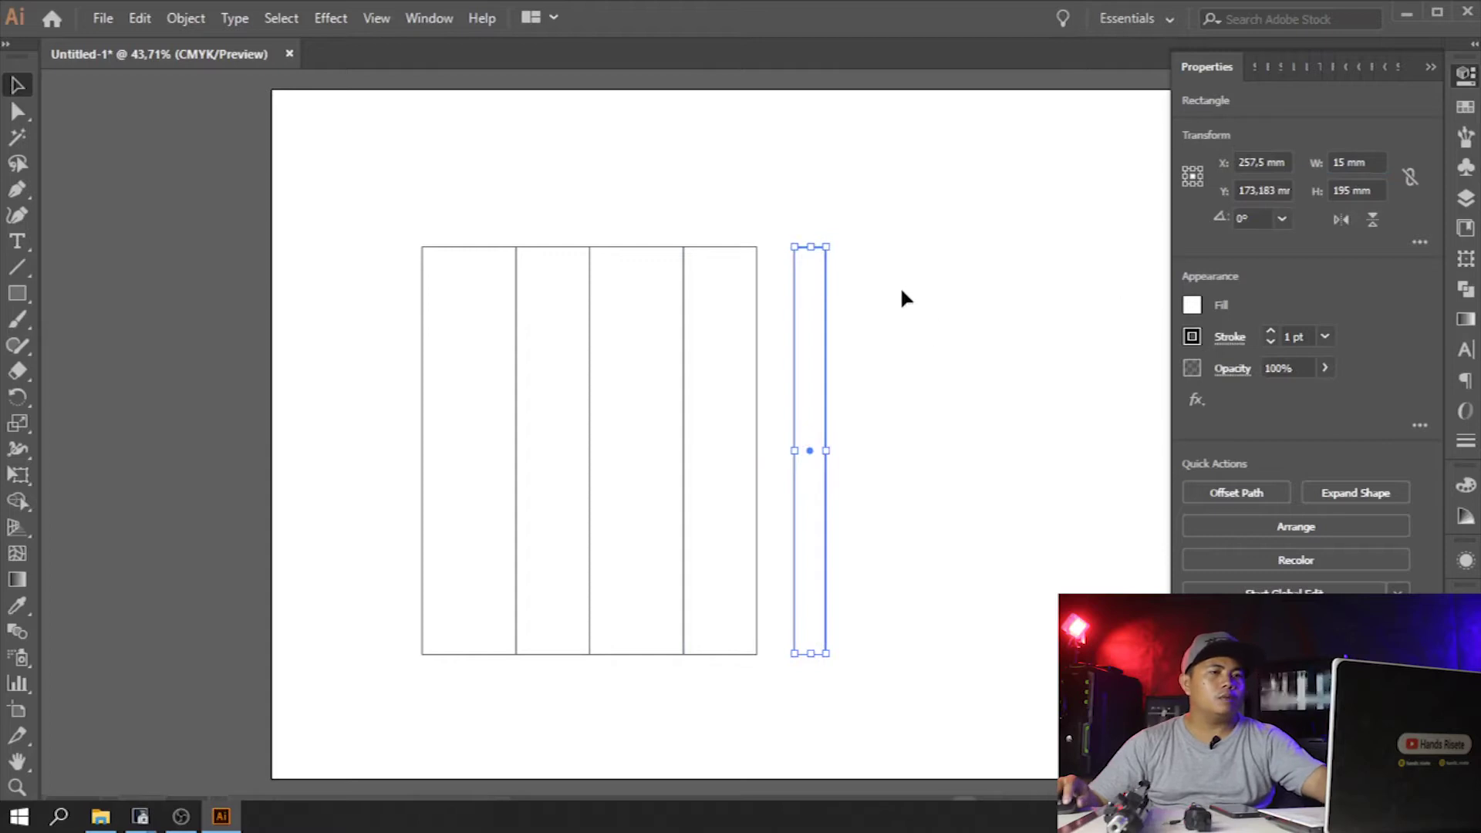
- Set the narrow strip's width to 10 mm and move it flush against the fourth panel's right edge
left_click(1357, 163)
type("10")
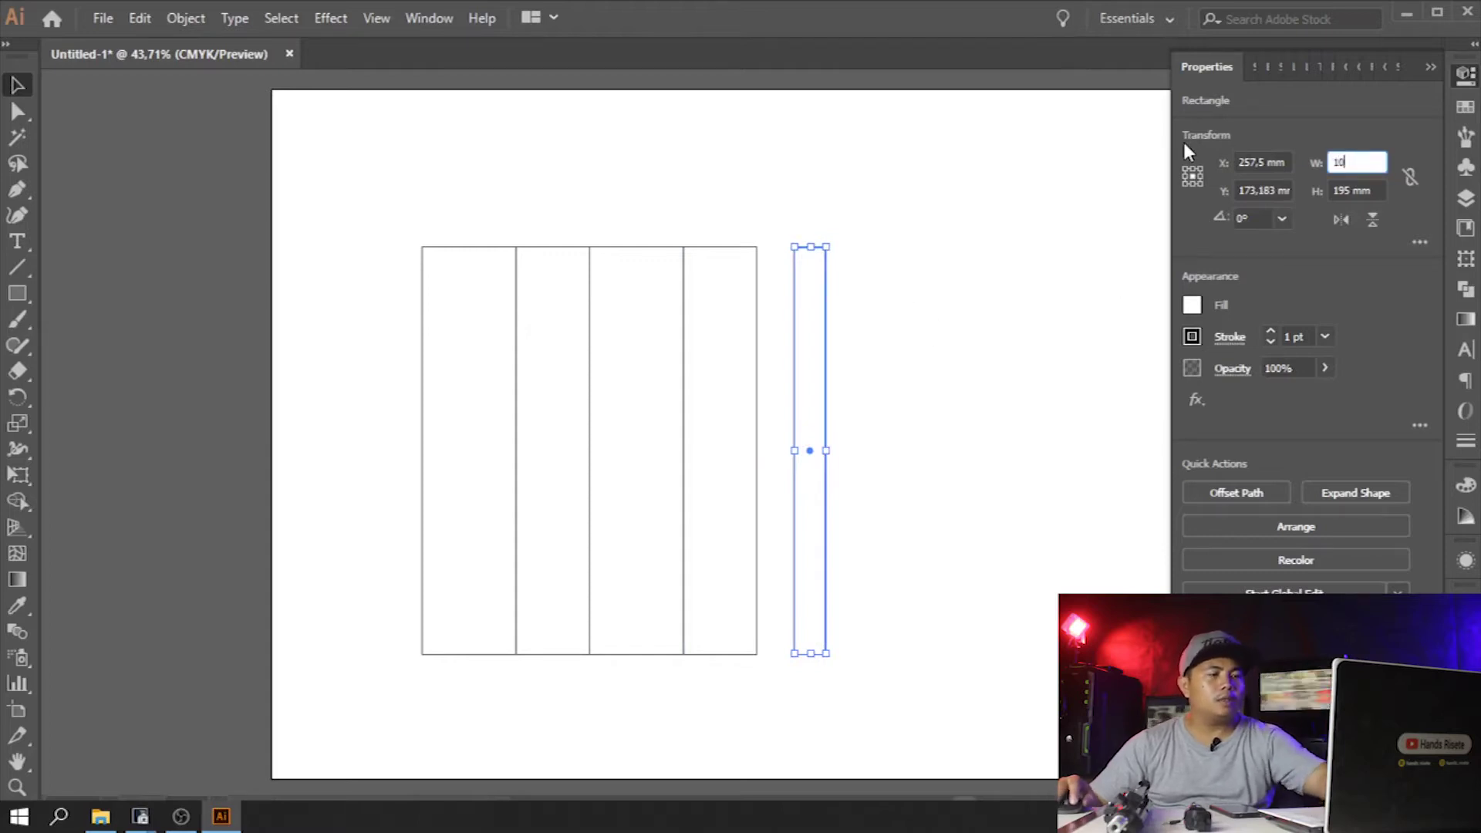
key("Return")
left_click(920, 317)
left_click_drag(793, 308, 762, 297)
left_click(941, 222)
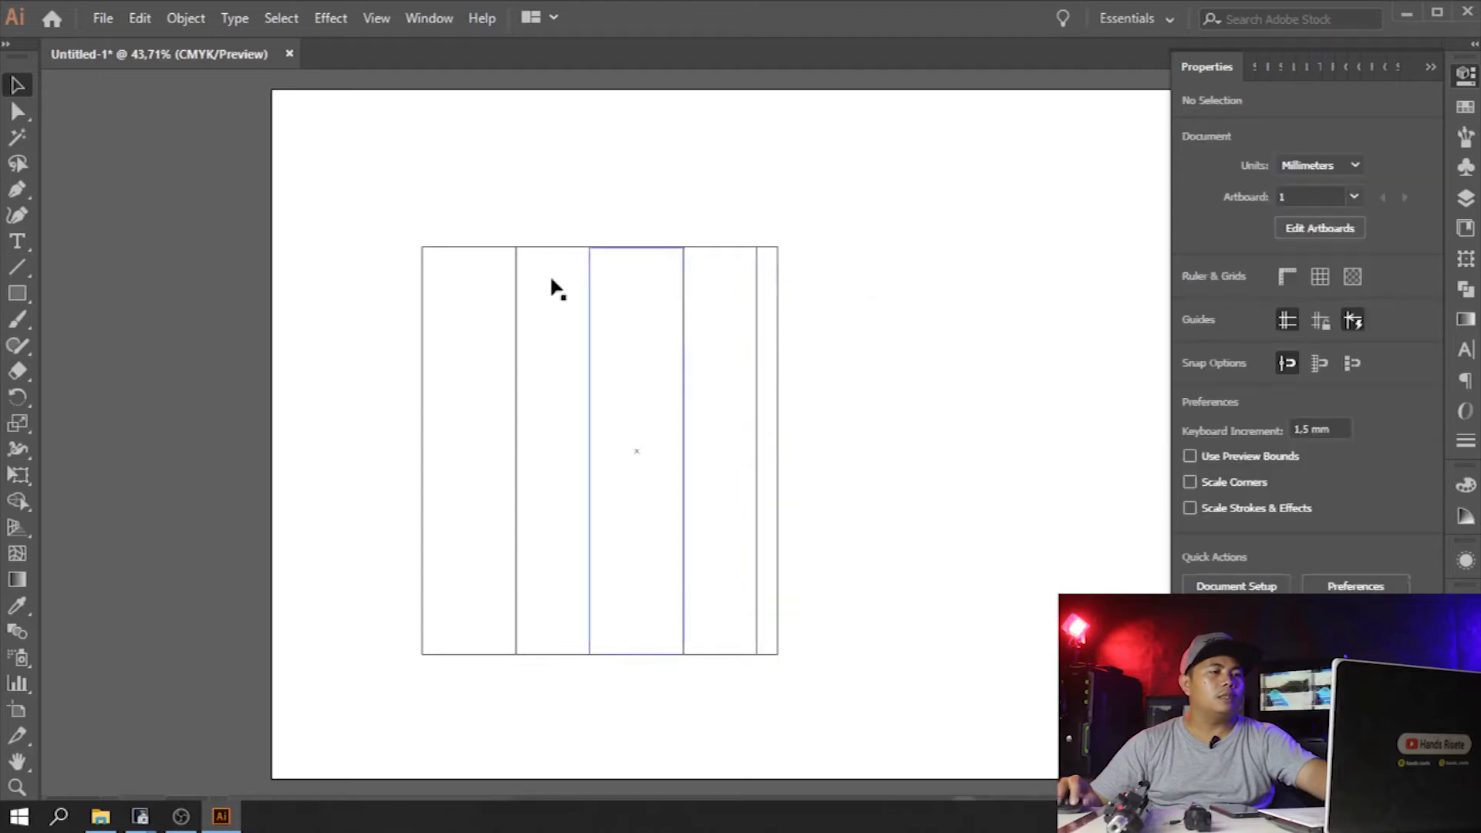
left_click_drag(284, 185, 825, 430)
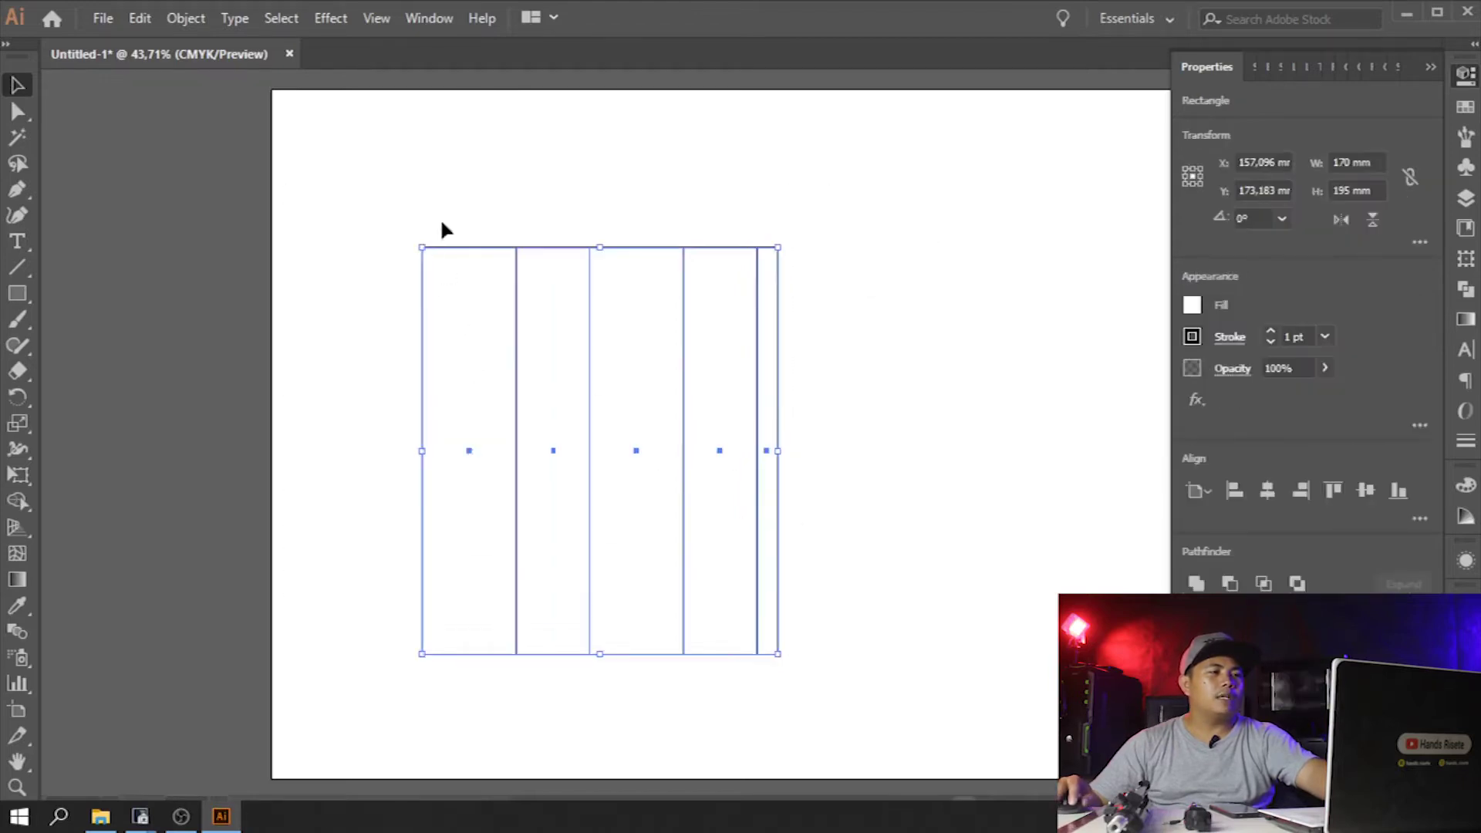
left_click(865, 347)
scroll(609, 304, "up", 1)
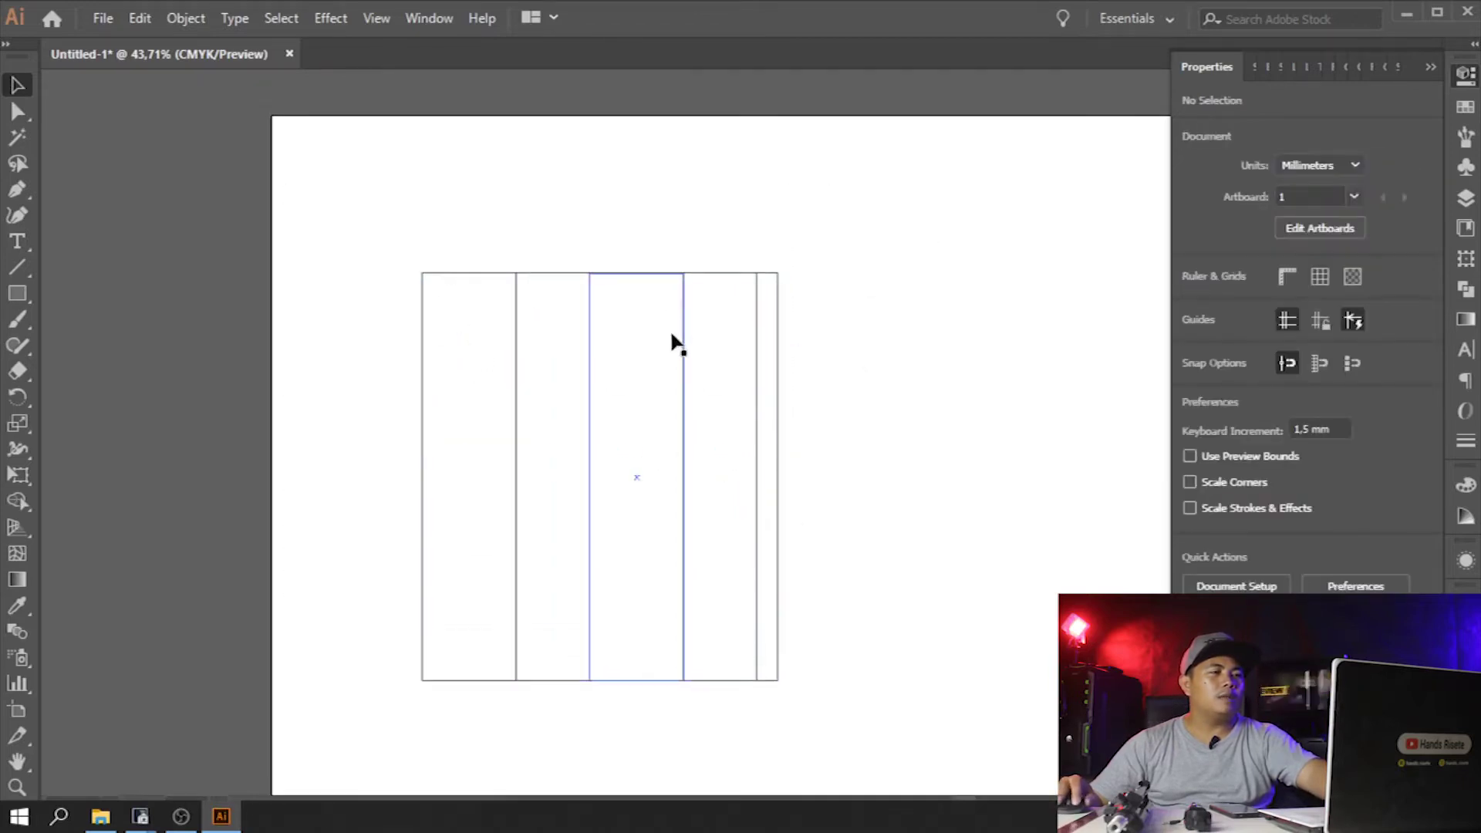
left_click_drag(650, 332, 640, 253)
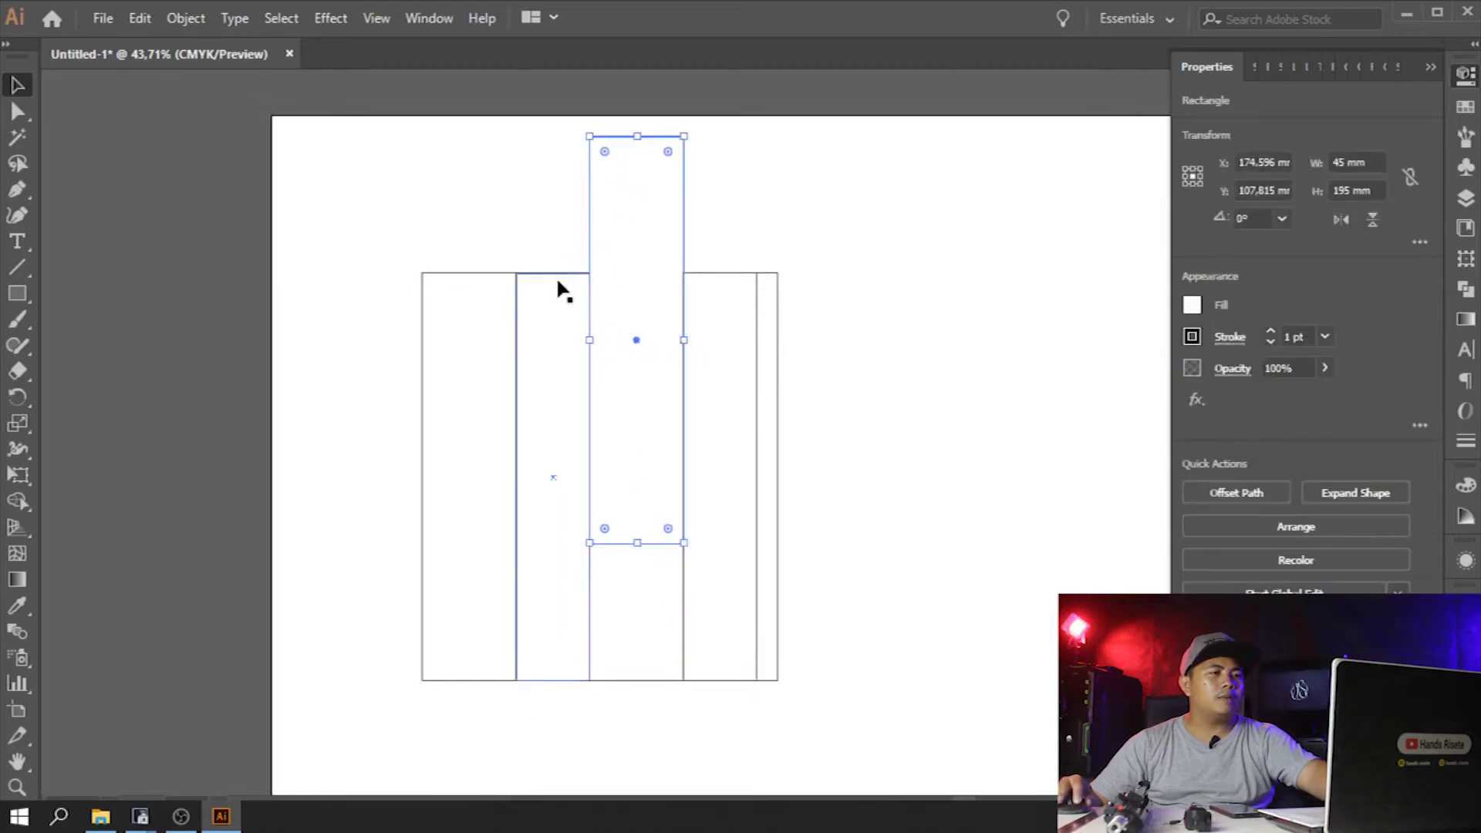
left_click_drag(636, 136, 657, 458)
left_click_drag(657, 518, 637, 239)
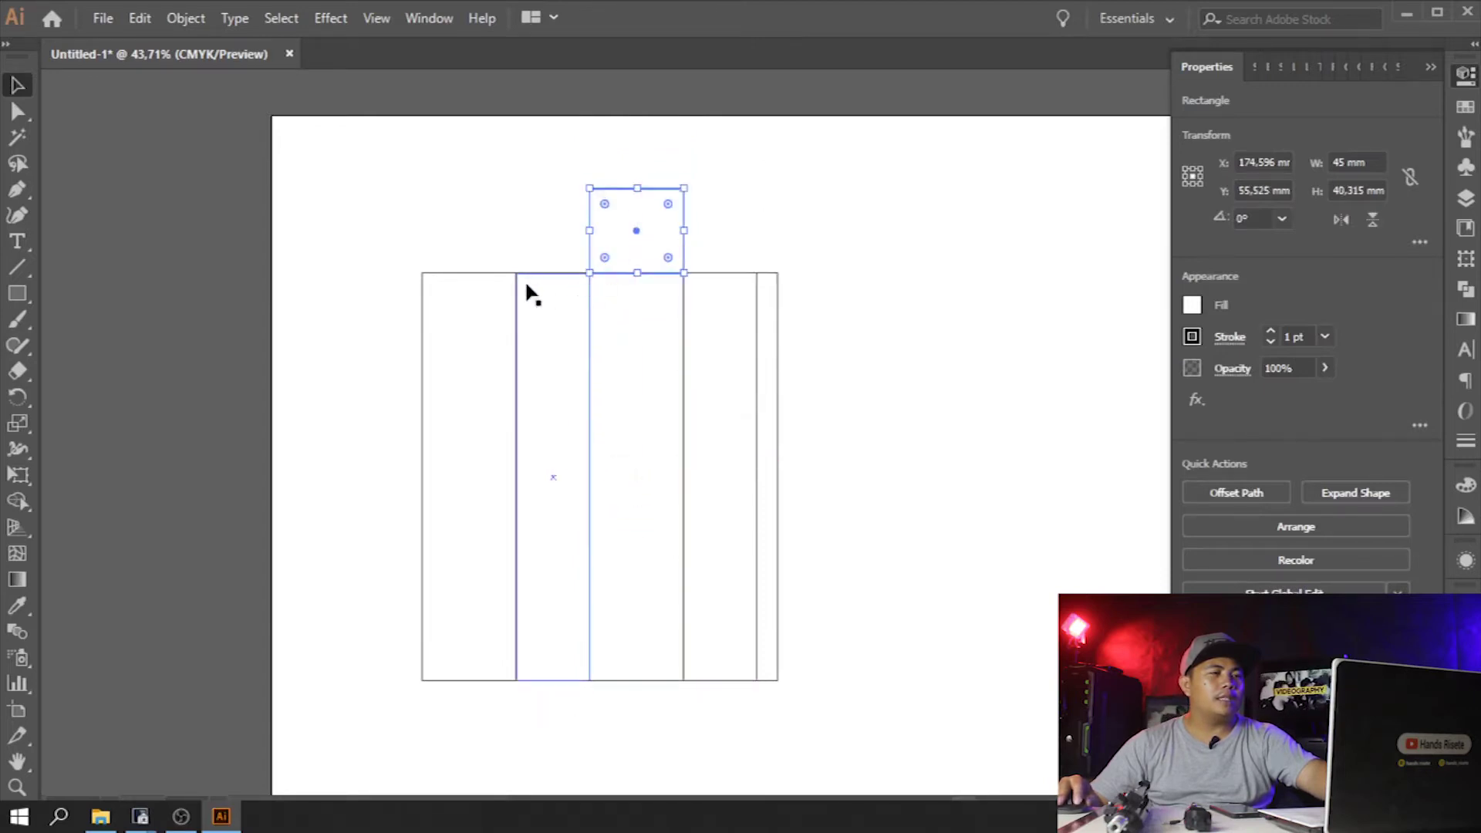
left_click(1381, 189)
left_click(1381, 190)
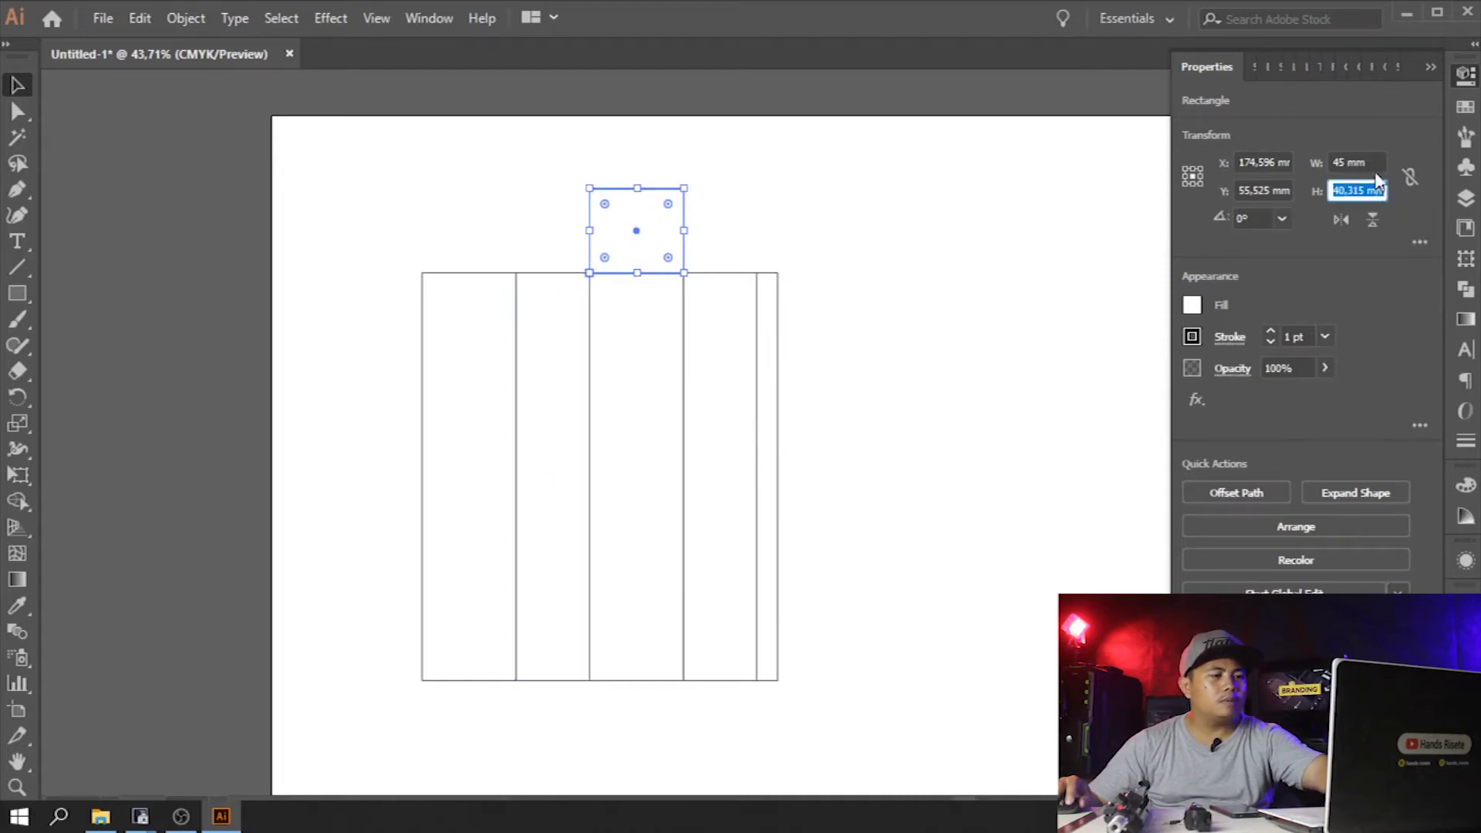
type("35")
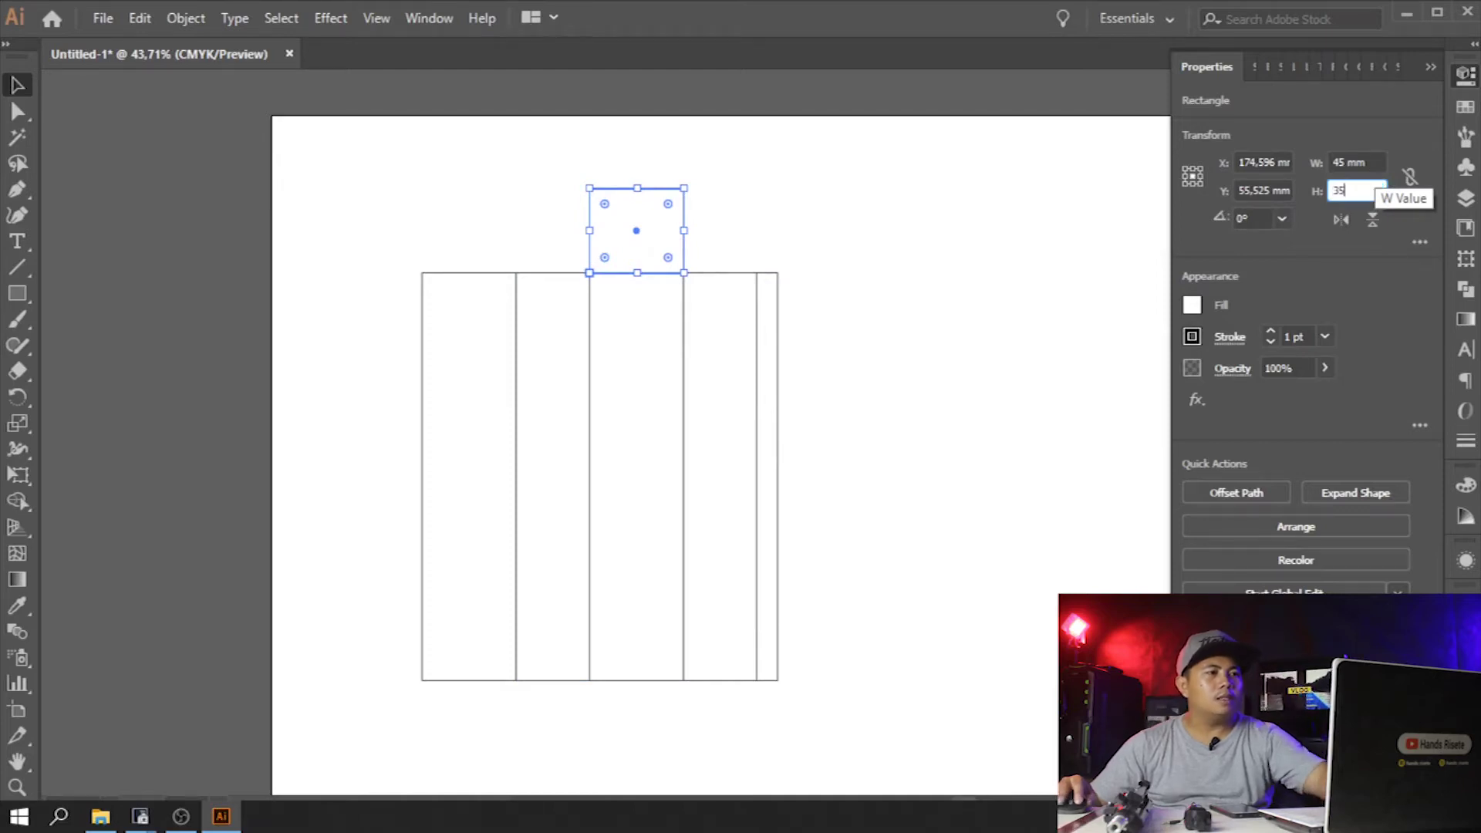
key("Return")
left_click(718, 221)
key("z")
left_click_drag(453, 159, 889, 481)
key("v")
left_click_drag(596, 135, 764, 245)
key("Delete")
- Duplicate the four main panels upward without the narrow strip, set the copies' height to 35 mm and place them flush on the panels' top edges
key("ctrl+minus")
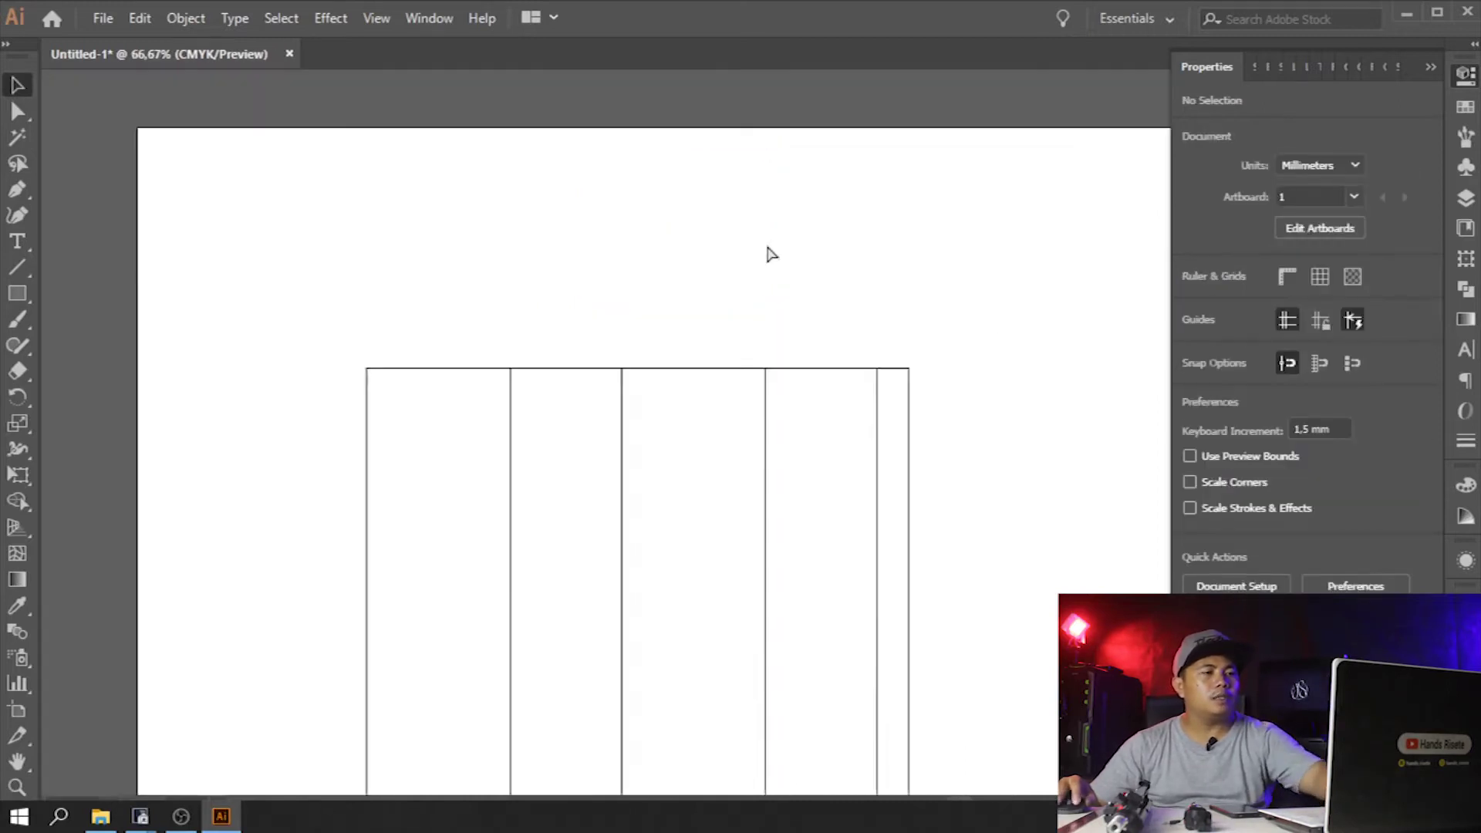
key("ctrl+minus")
left_click_drag(474, 333, 679, 245)
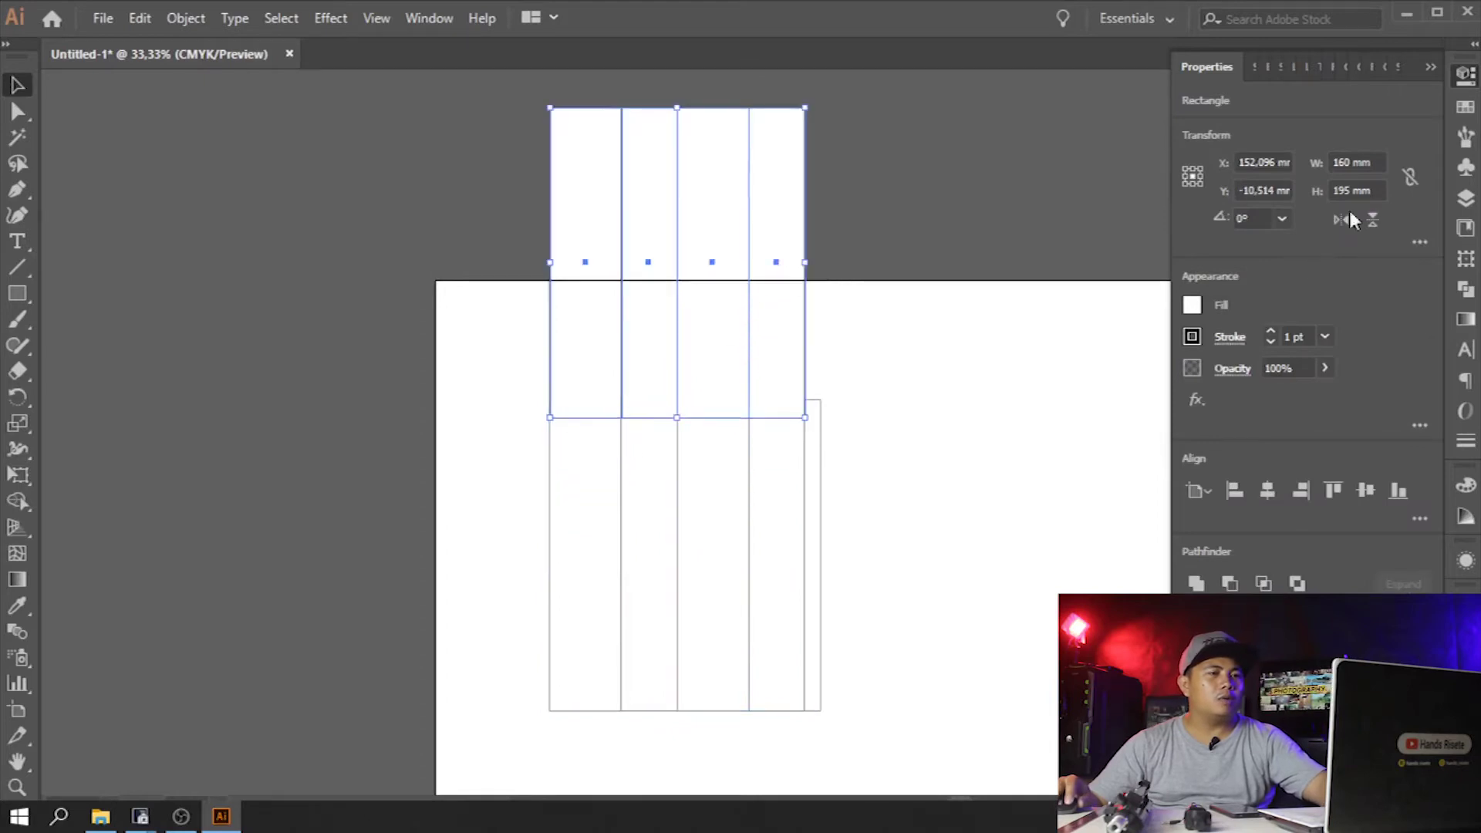
left_click(1379, 192)
type("35")
left_click(919, 230)
left_click_drag(490, 130, 654, 400)
scroll(875, 359, "down", 1)
left_click(876, 361)
- Duplicate the row of four 35 mm flaps and place the copies flush against the bottom edges of the main panels
key("z")
left_click_drag(404, 251, 934, 705)
left_click(17, 85)
left_click_drag(430, 153, 887, 213)
left_click_drag(830, 169, 817, 730)
left_click(913, 382)
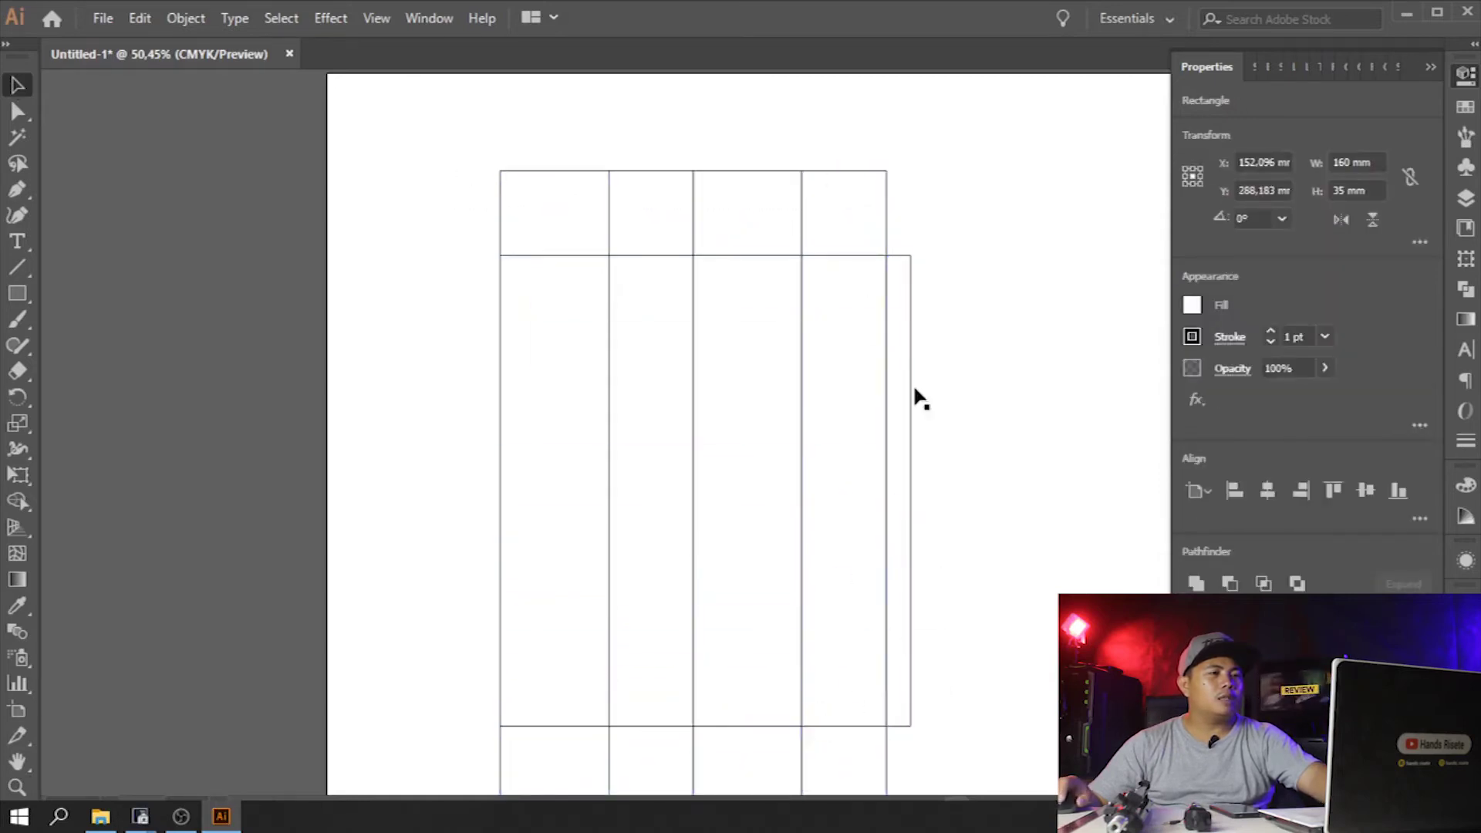
- Delete the upper flap of the first panel and the lower flap of the third panel
scroll(914, 387, "down", 3)
scroll(915, 389, "up", 2)
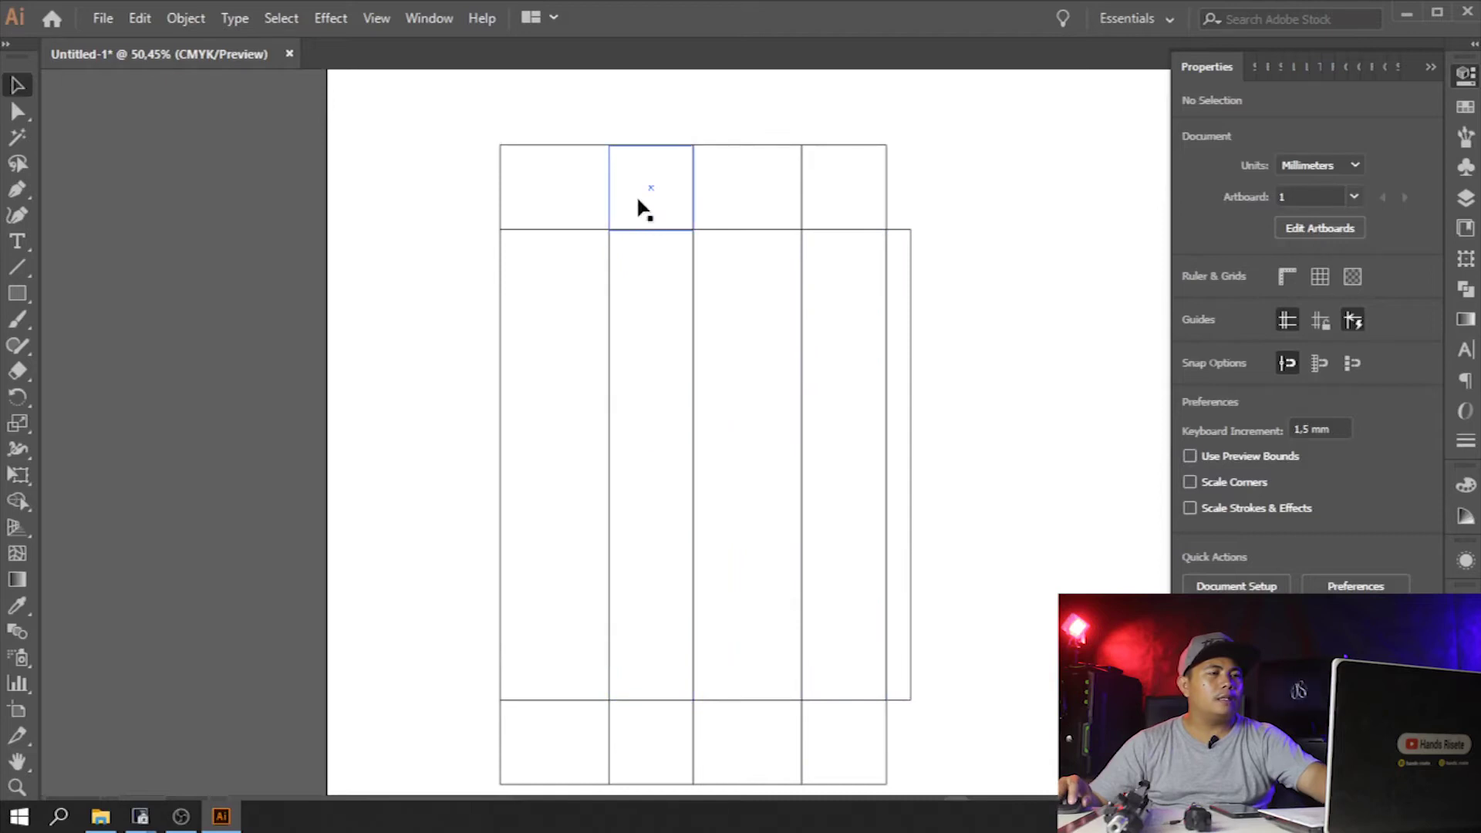
left_click(541, 189)
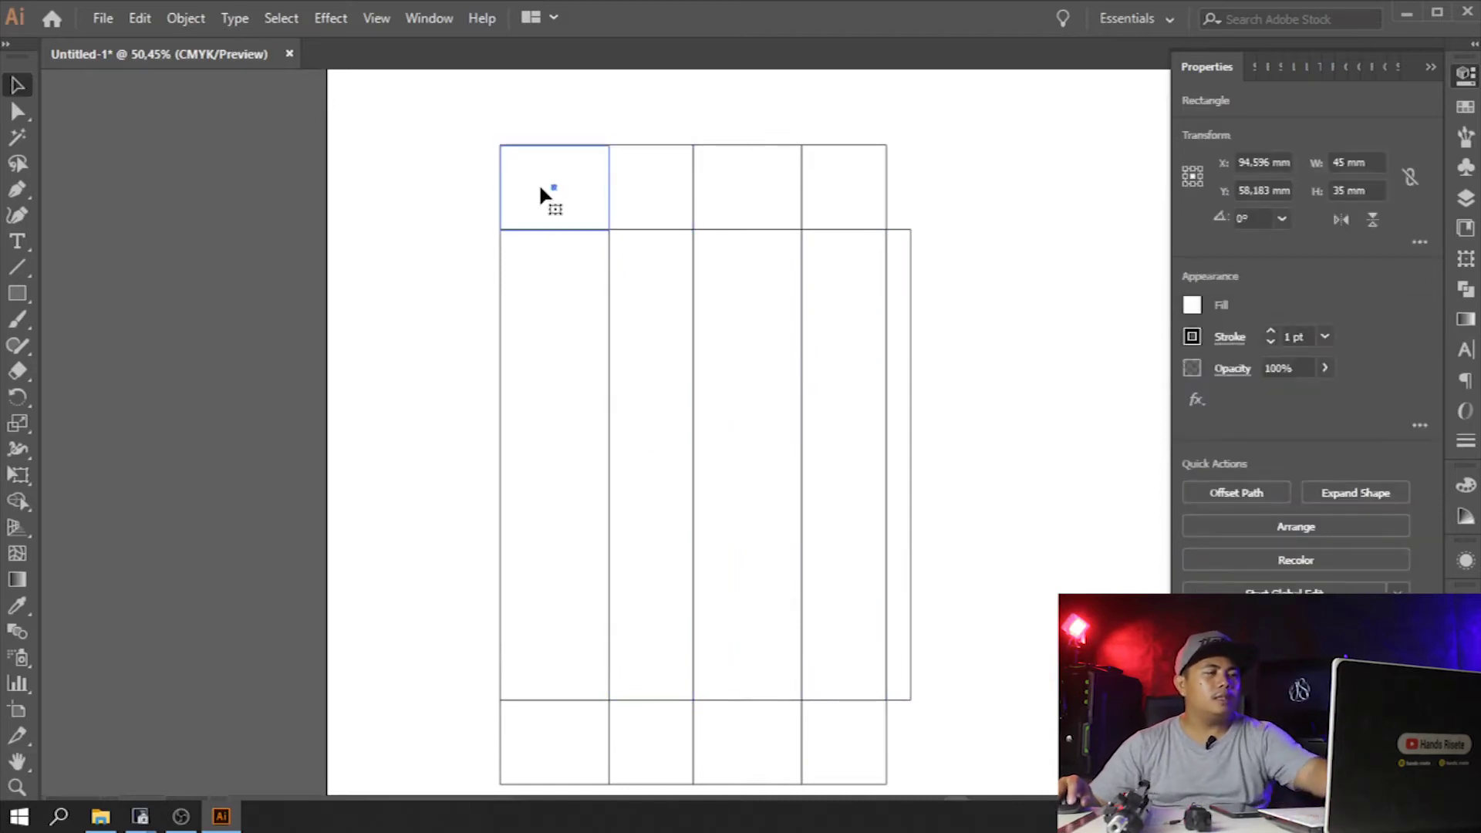
key("Delete")
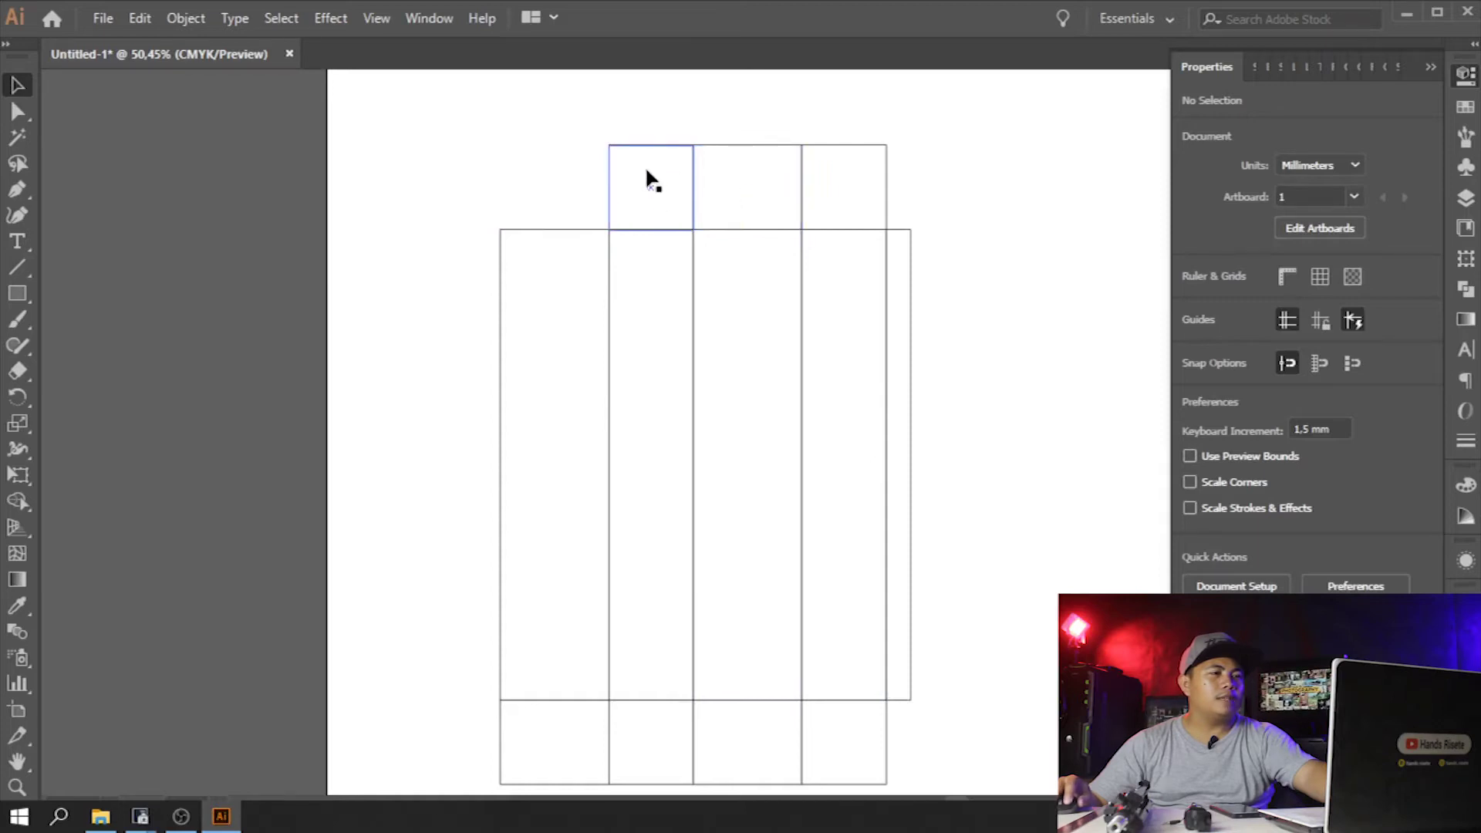
scroll(783, 432, "down", 2)
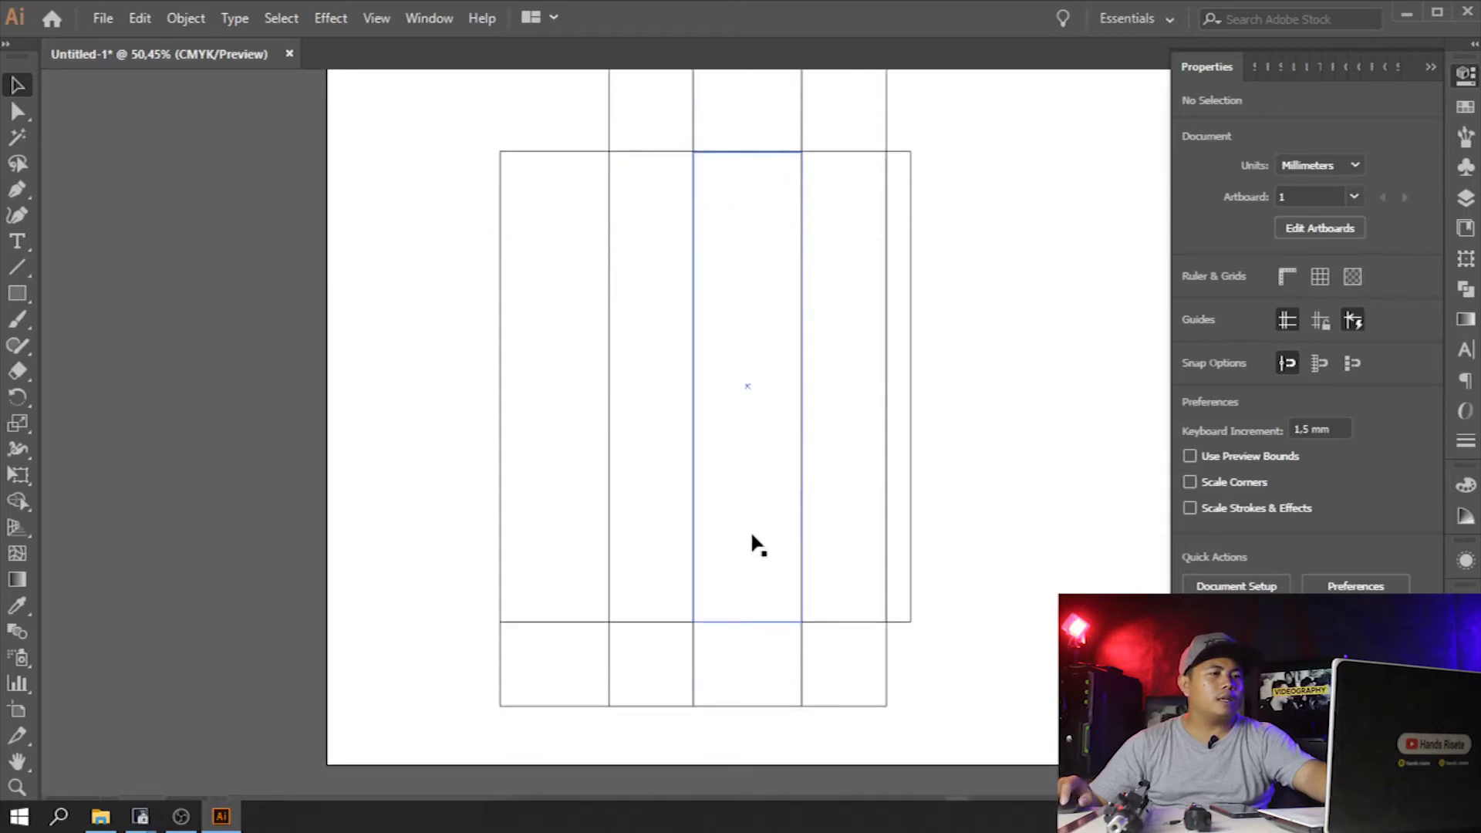
scroll(703, 590, "up", 1)
left_click(773, 688)
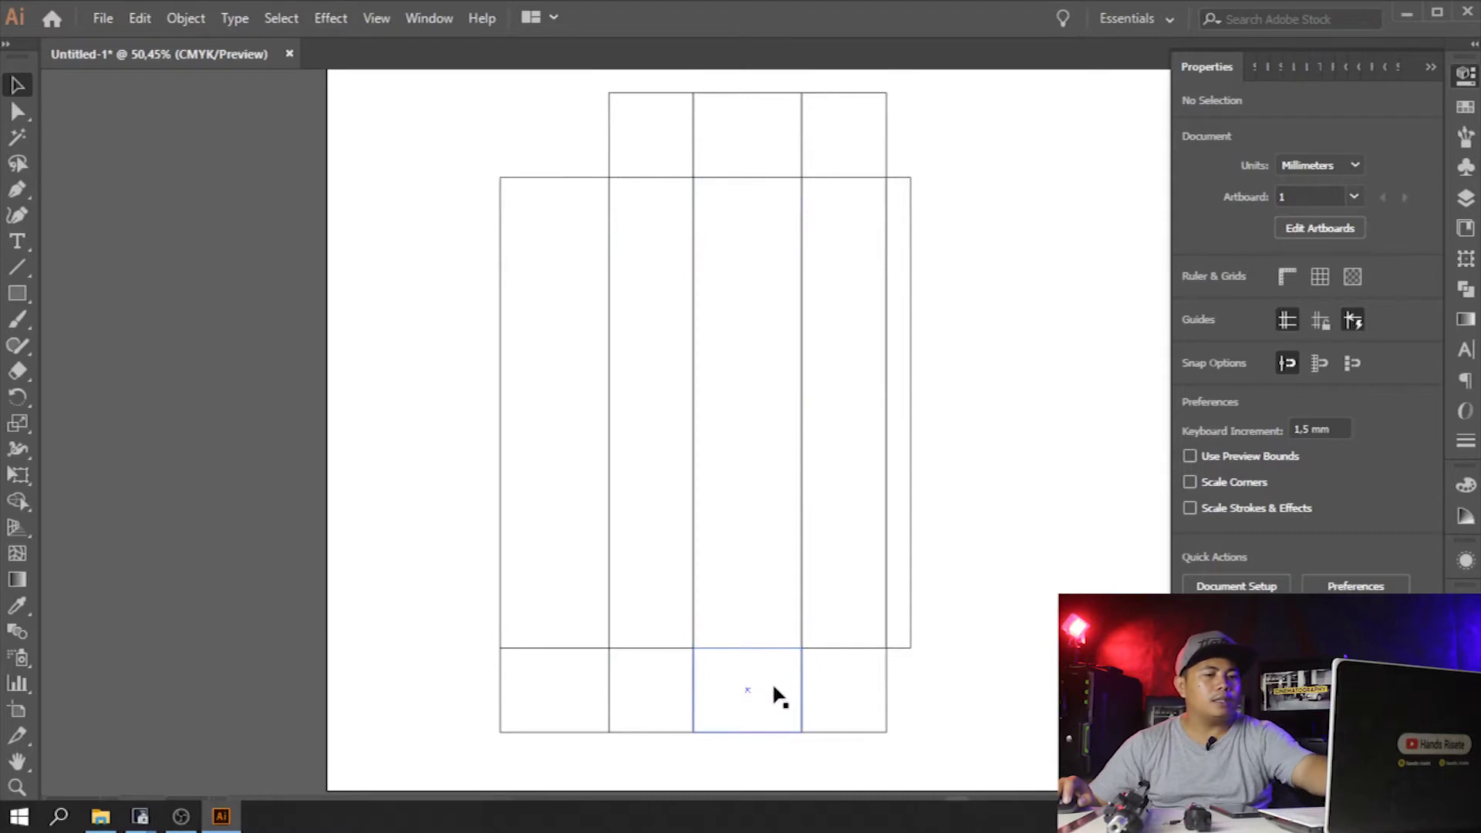
key("Delete")
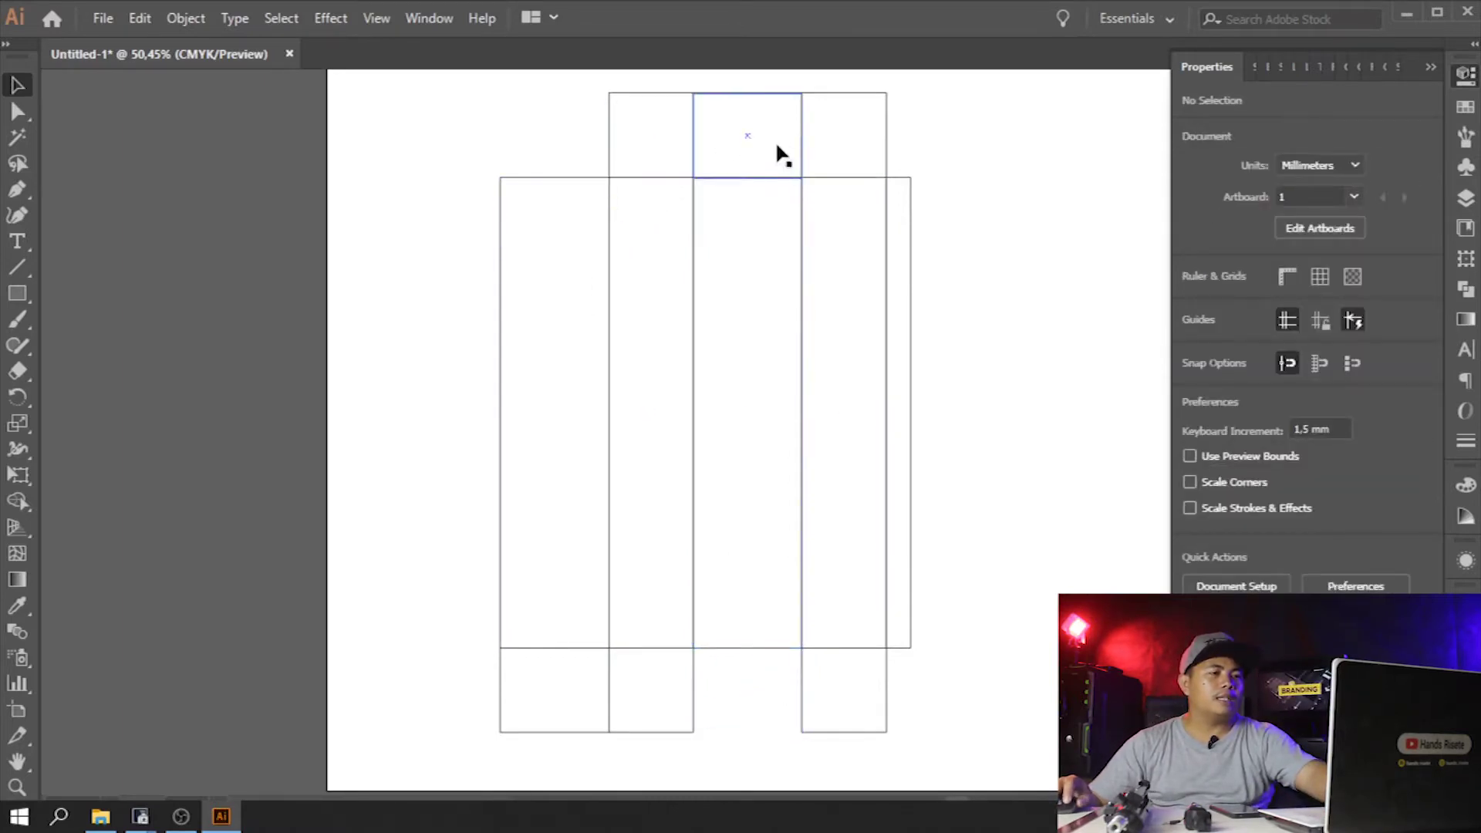
- Duplicate the third panel's upper flap directly above itself and set the copy's height to 20 mm
scroll(686, 637, "up", 2)
scroll(683, 627, "up", 3)
left_click(696, 259)
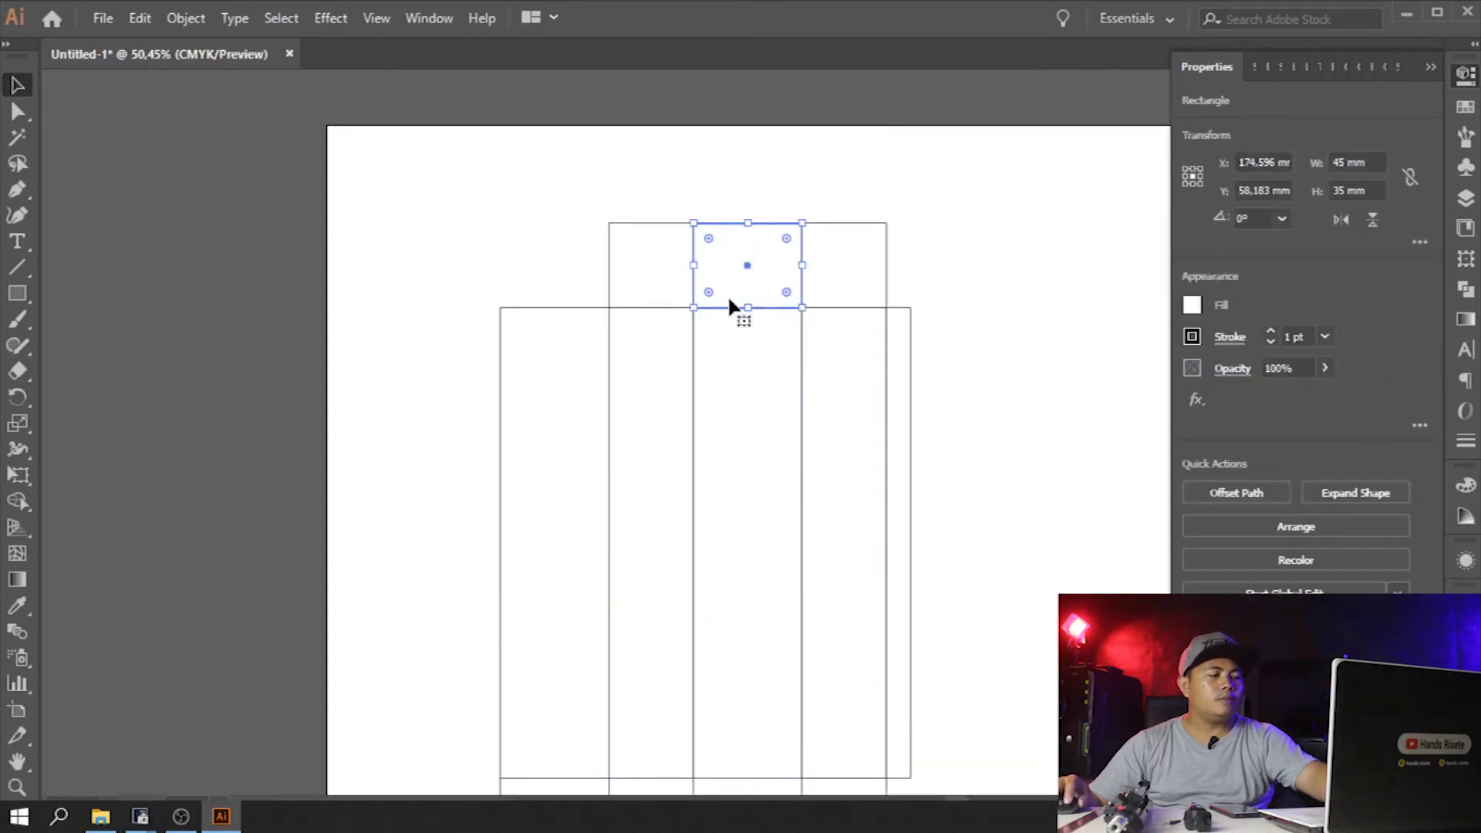
left_click_drag(730, 273, 720, 184)
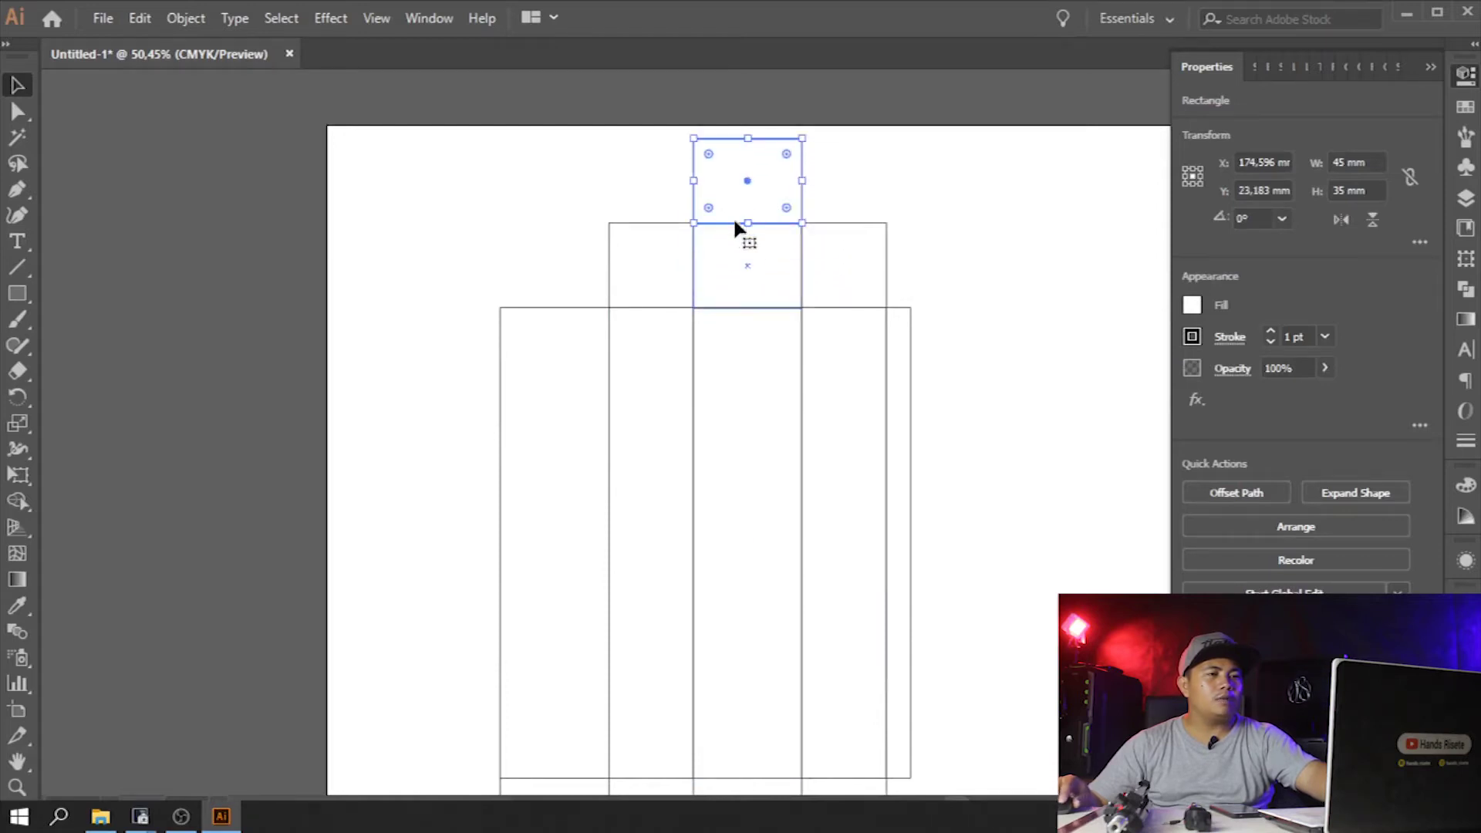
left_click(1377, 191)
type("20")
left_click(1038, 215)
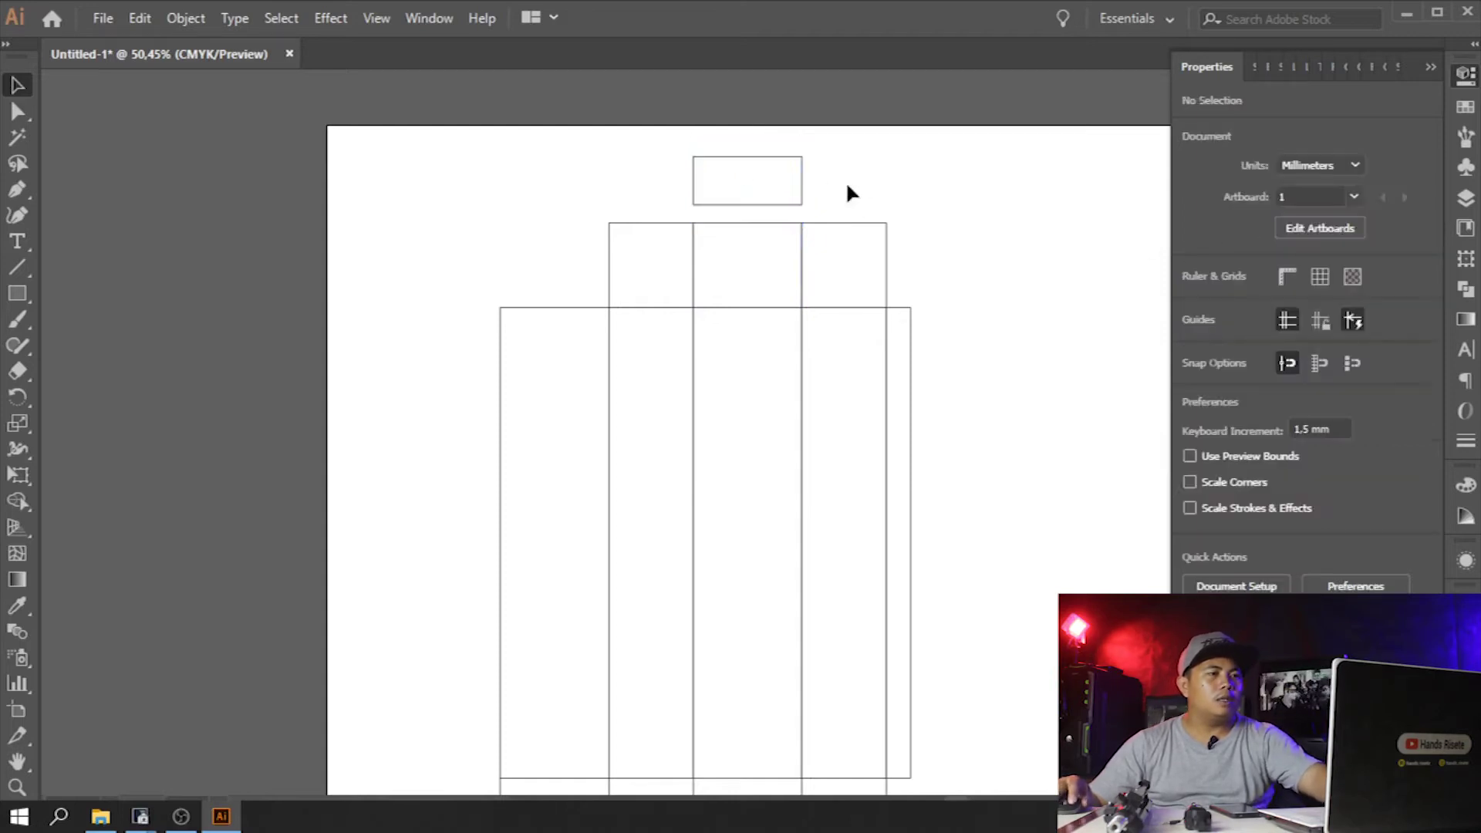
- Set the topmost flap's height to 15 mm and move it flush onto the top edge of the flap below it
left_click(777, 180)
left_click(1368, 196)
type("15")
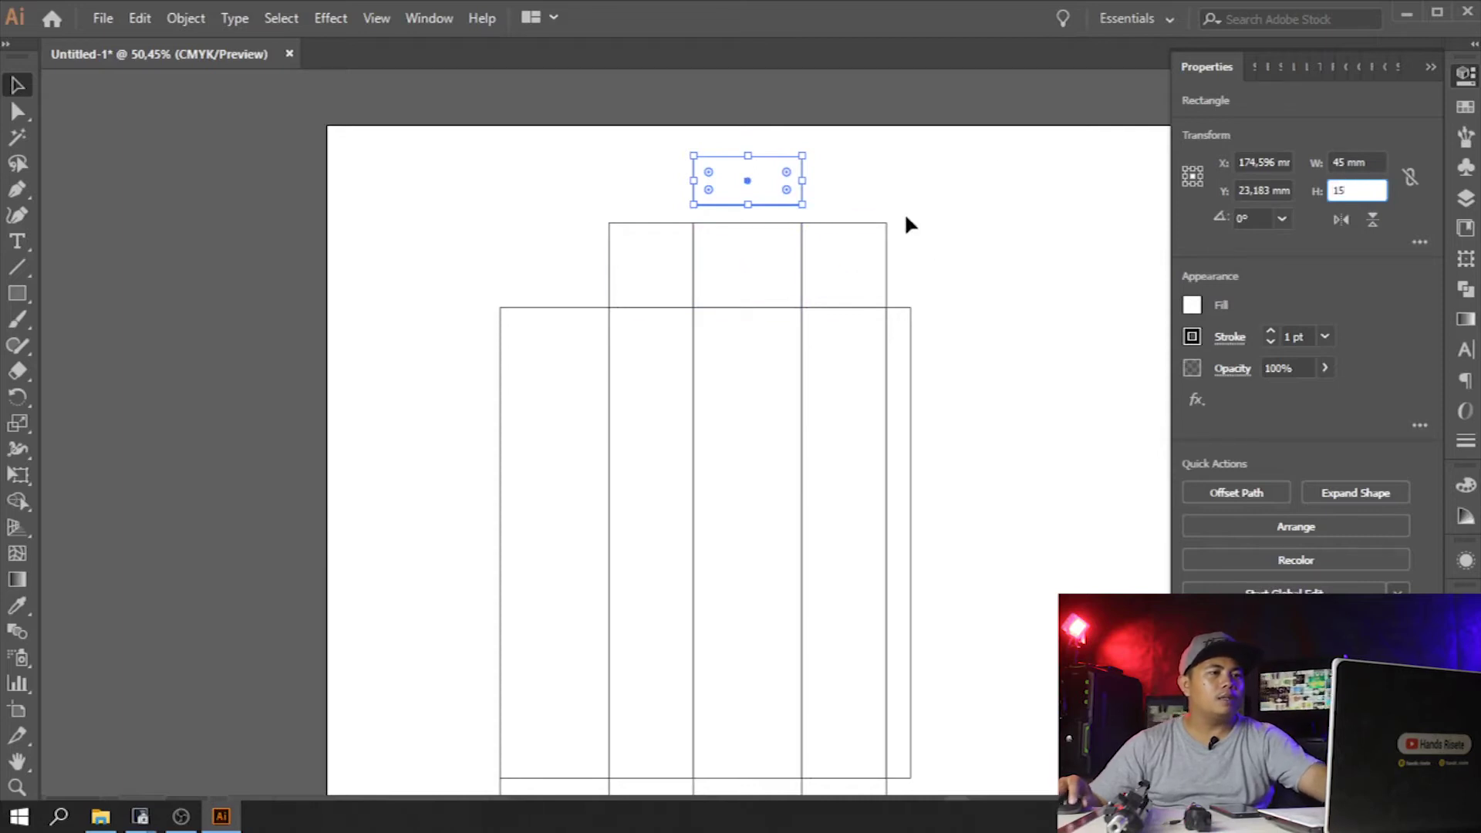
left_click(794, 208)
left_click_drag(770, 201, 775, 225)
left_click(899, 203)
- Hide the corner widgets of the topmost tuck flap
key("z")
left_click(902, 310)
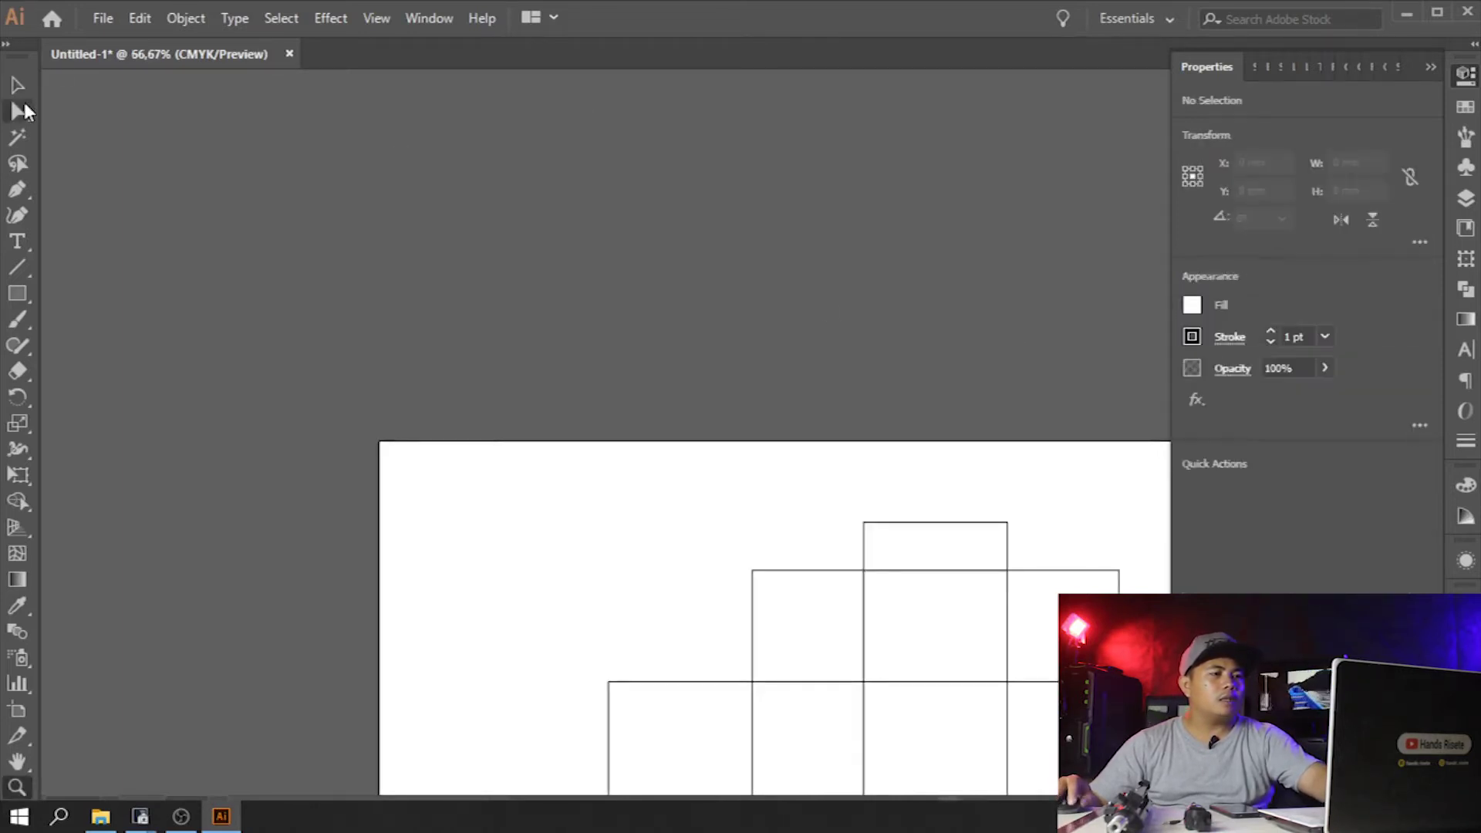
left_click(17, 112)
left_click(883, 546)
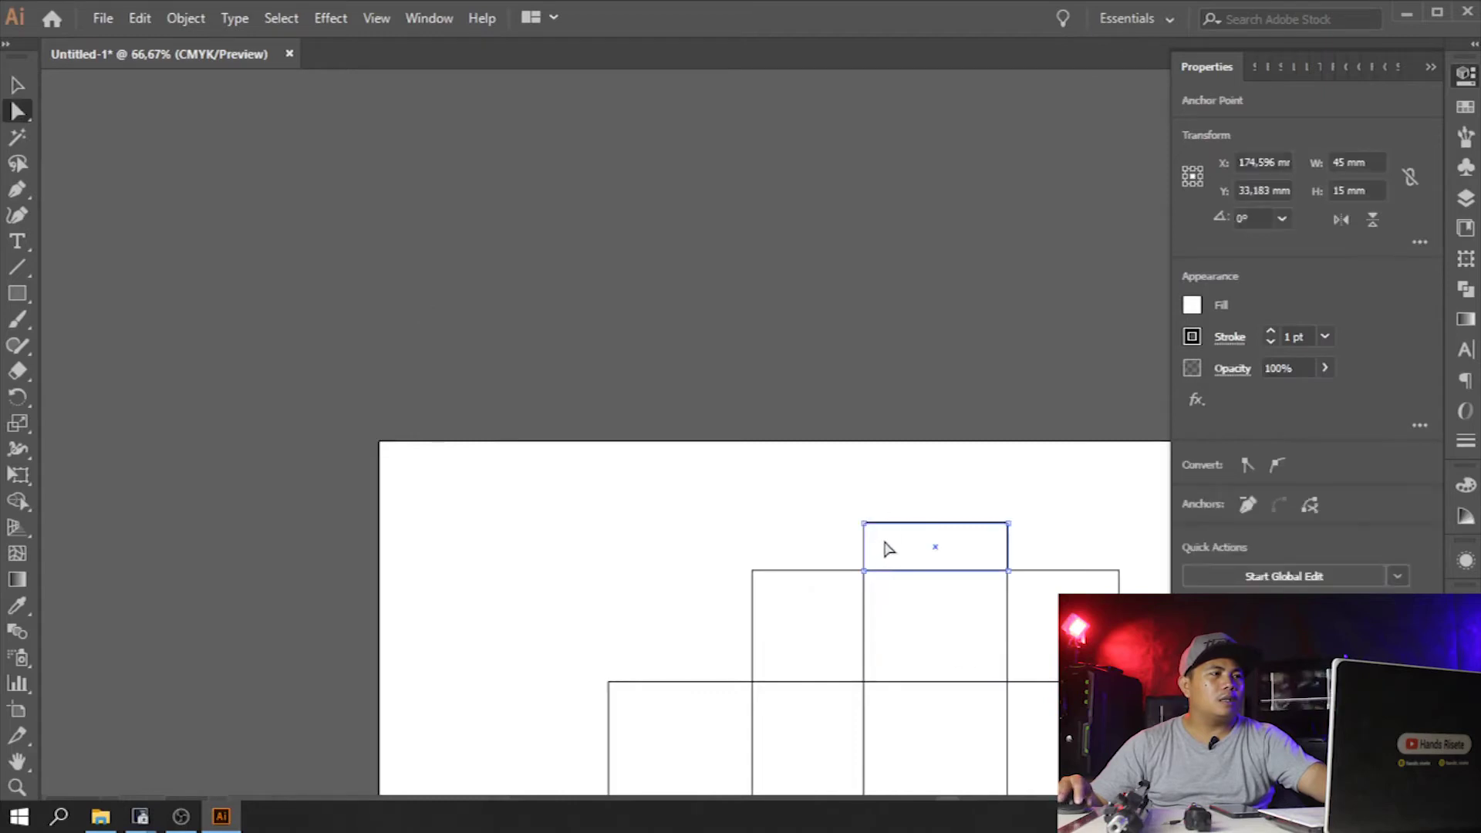
left_click(369, 17)
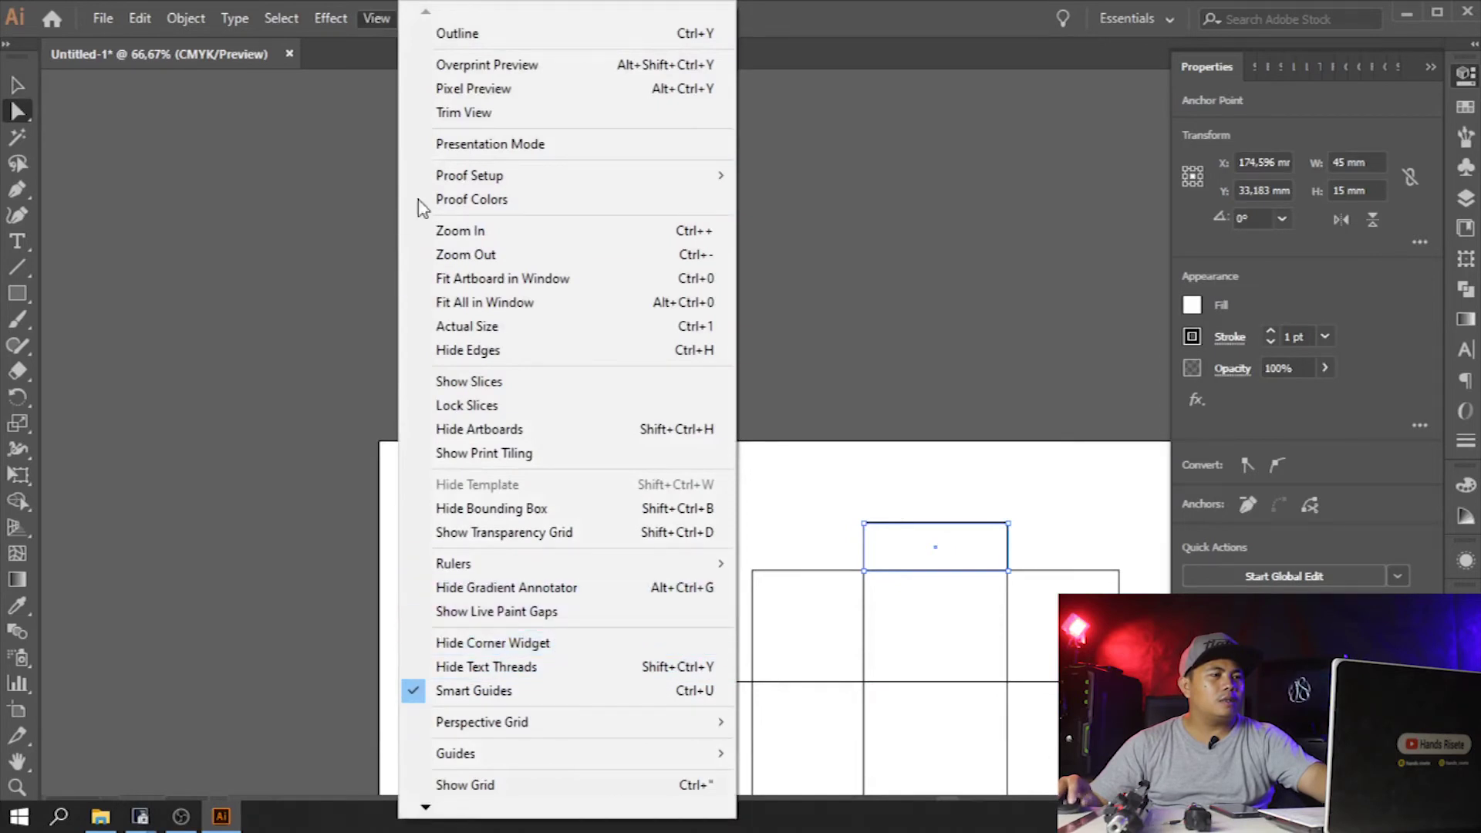
mouse_move(330, 18)
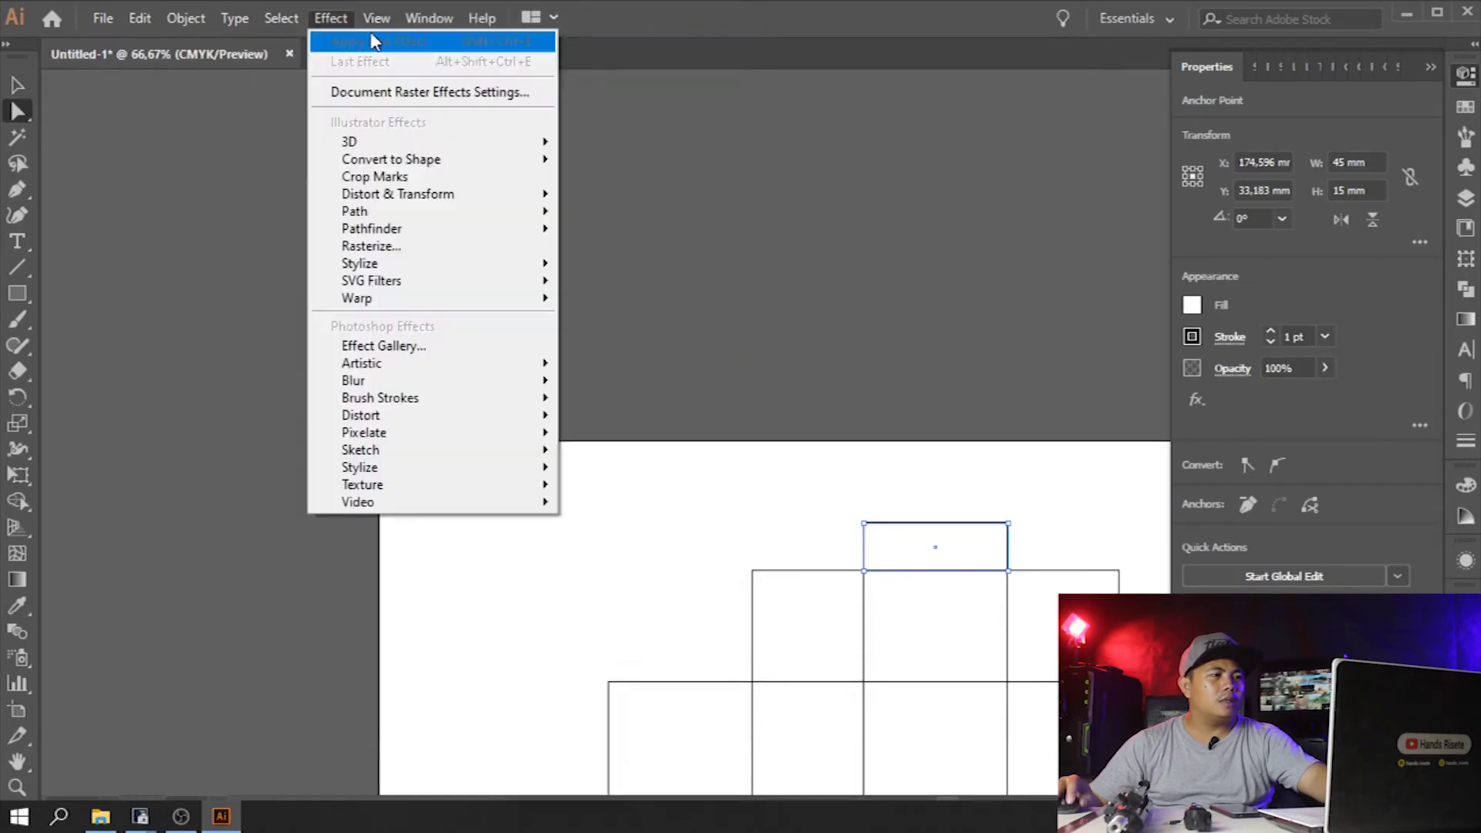
mouse_move(376, 18)
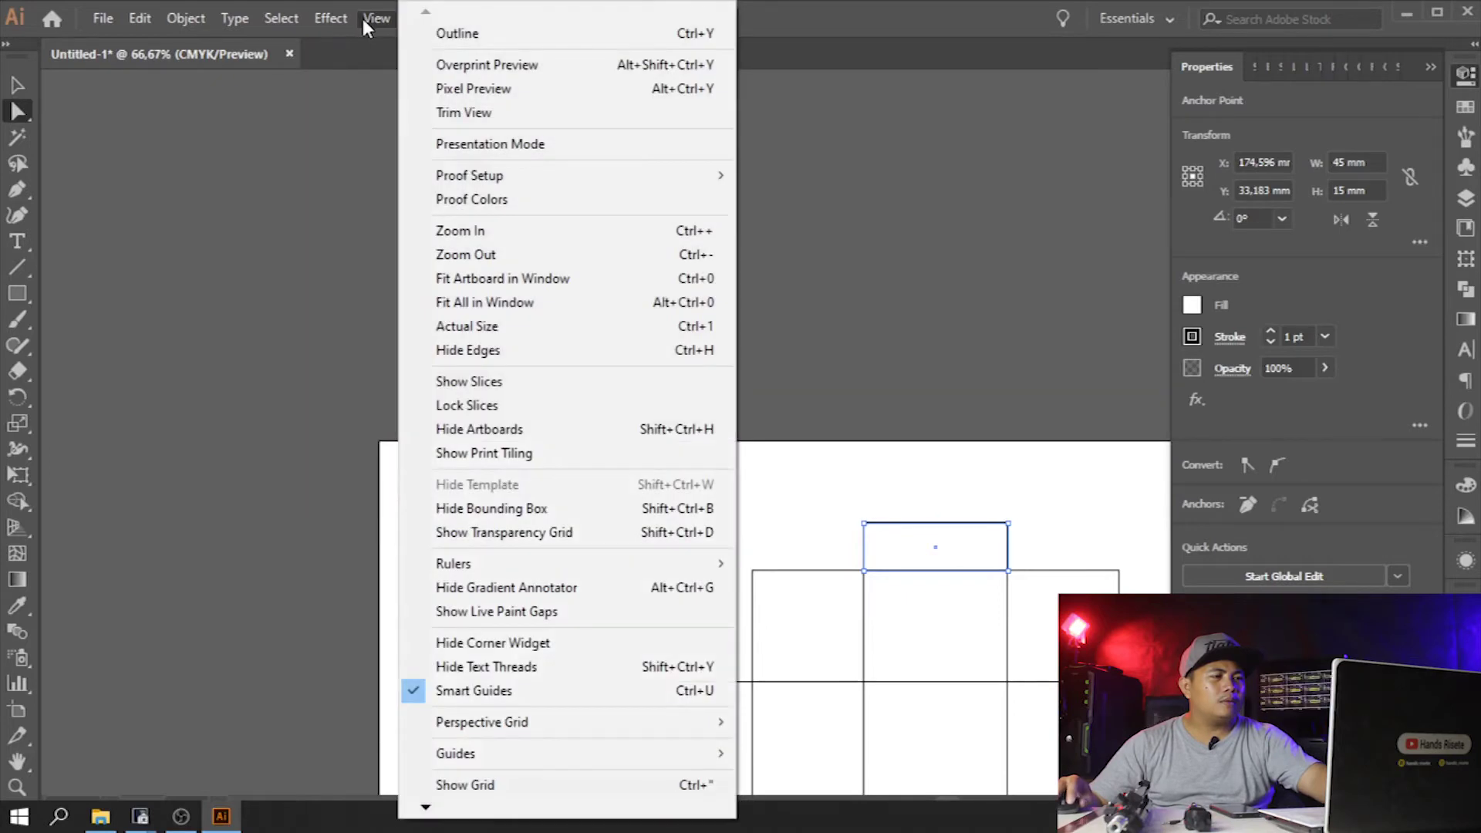
left_click(595, 654)
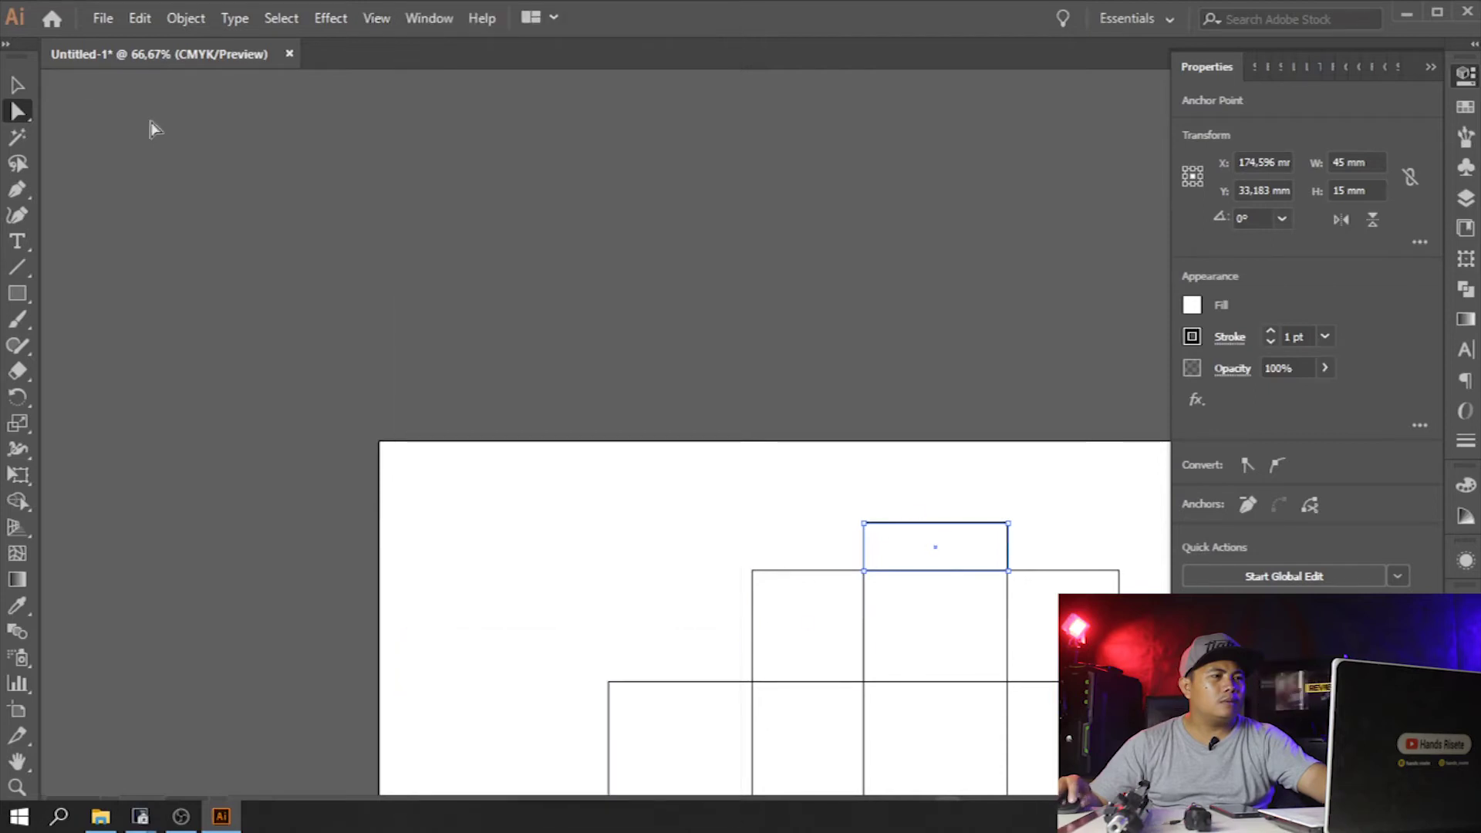
- Show the corner widgets and round the two upper corners of the topmost tuck flap
left_click(17, 85)
left_click(843, 535)
left_click(918, 540)
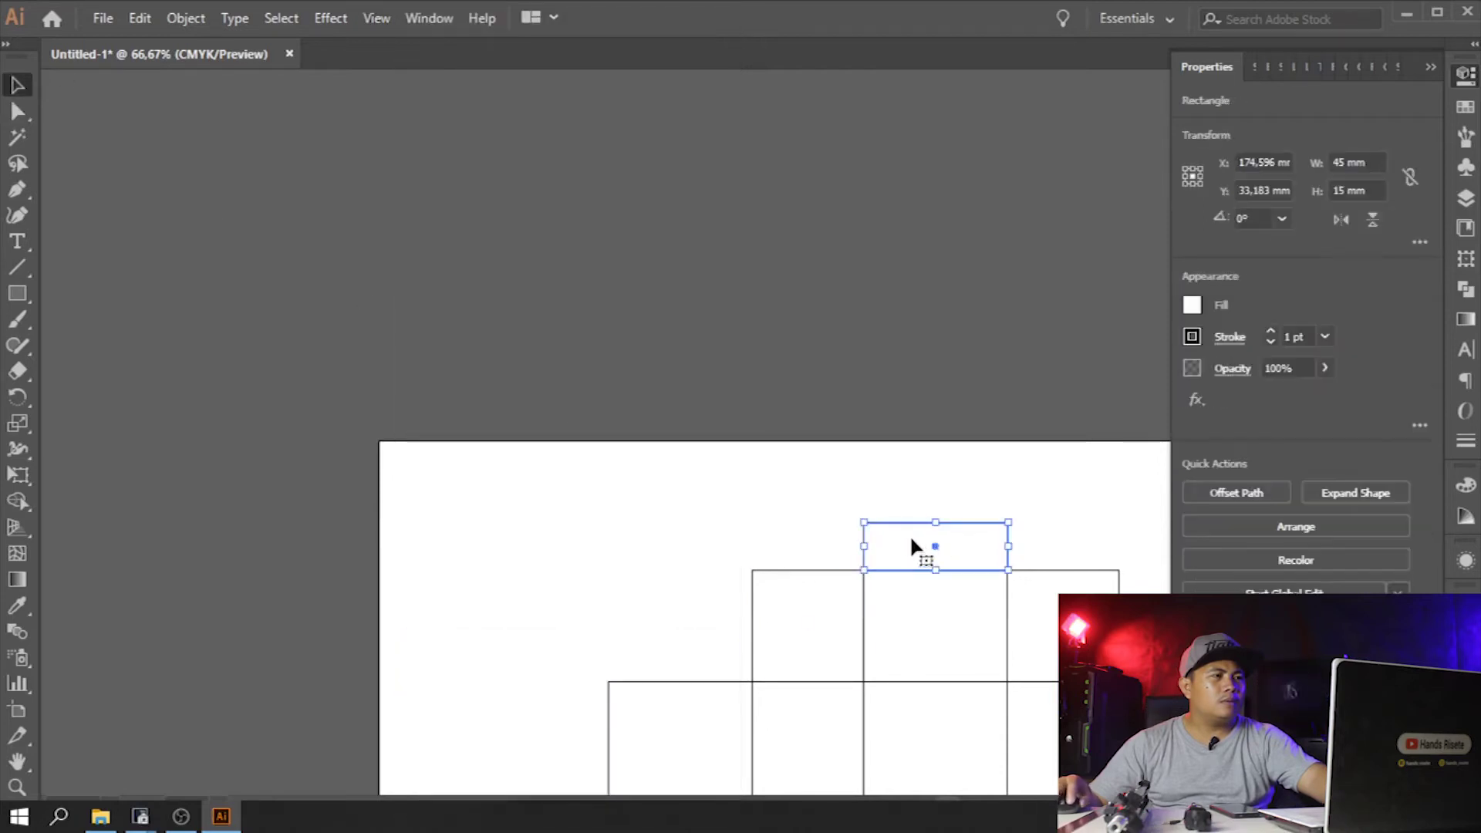
left_click(376, 18)
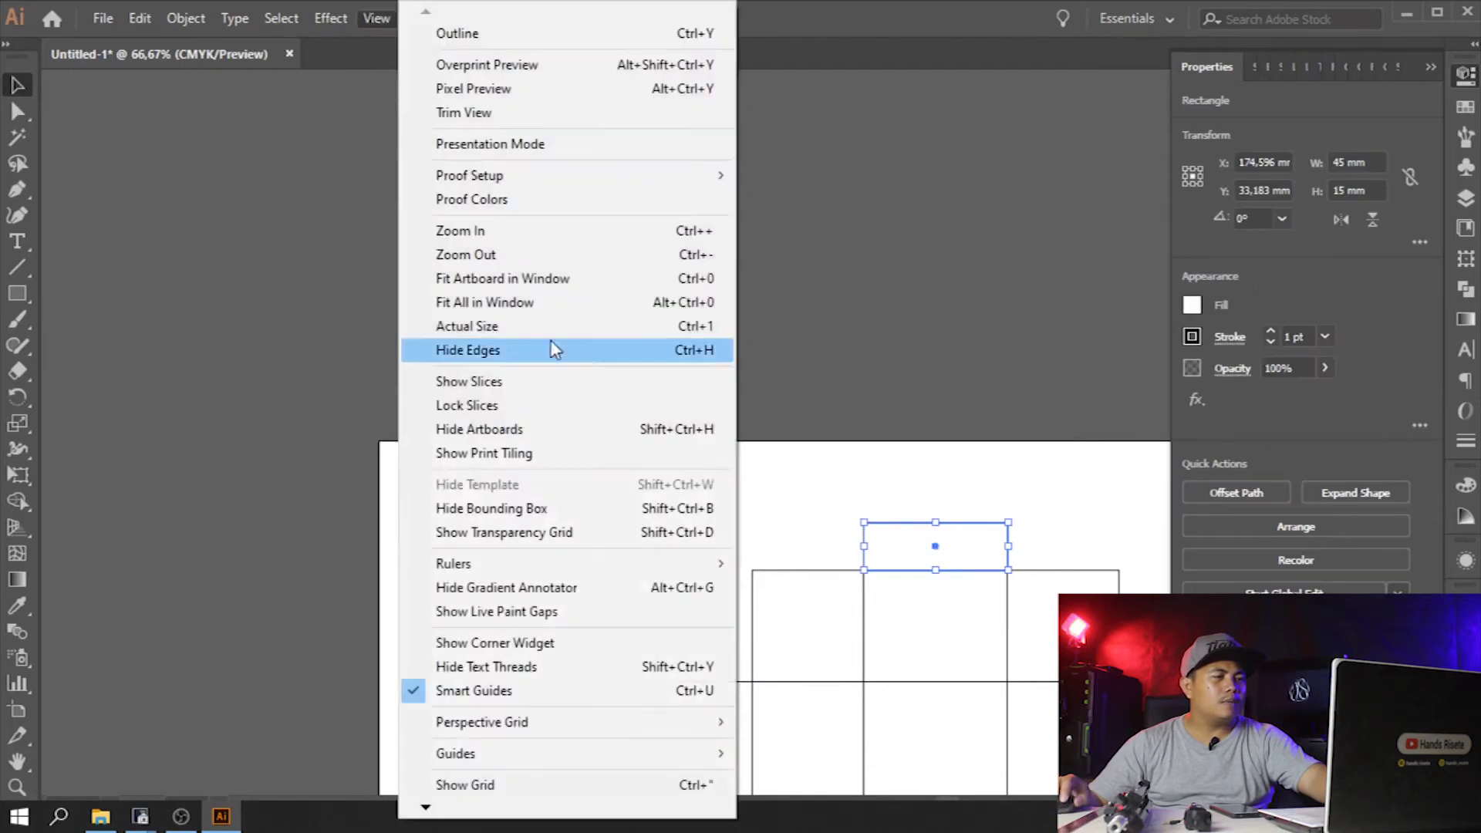
left_click(571, 643)
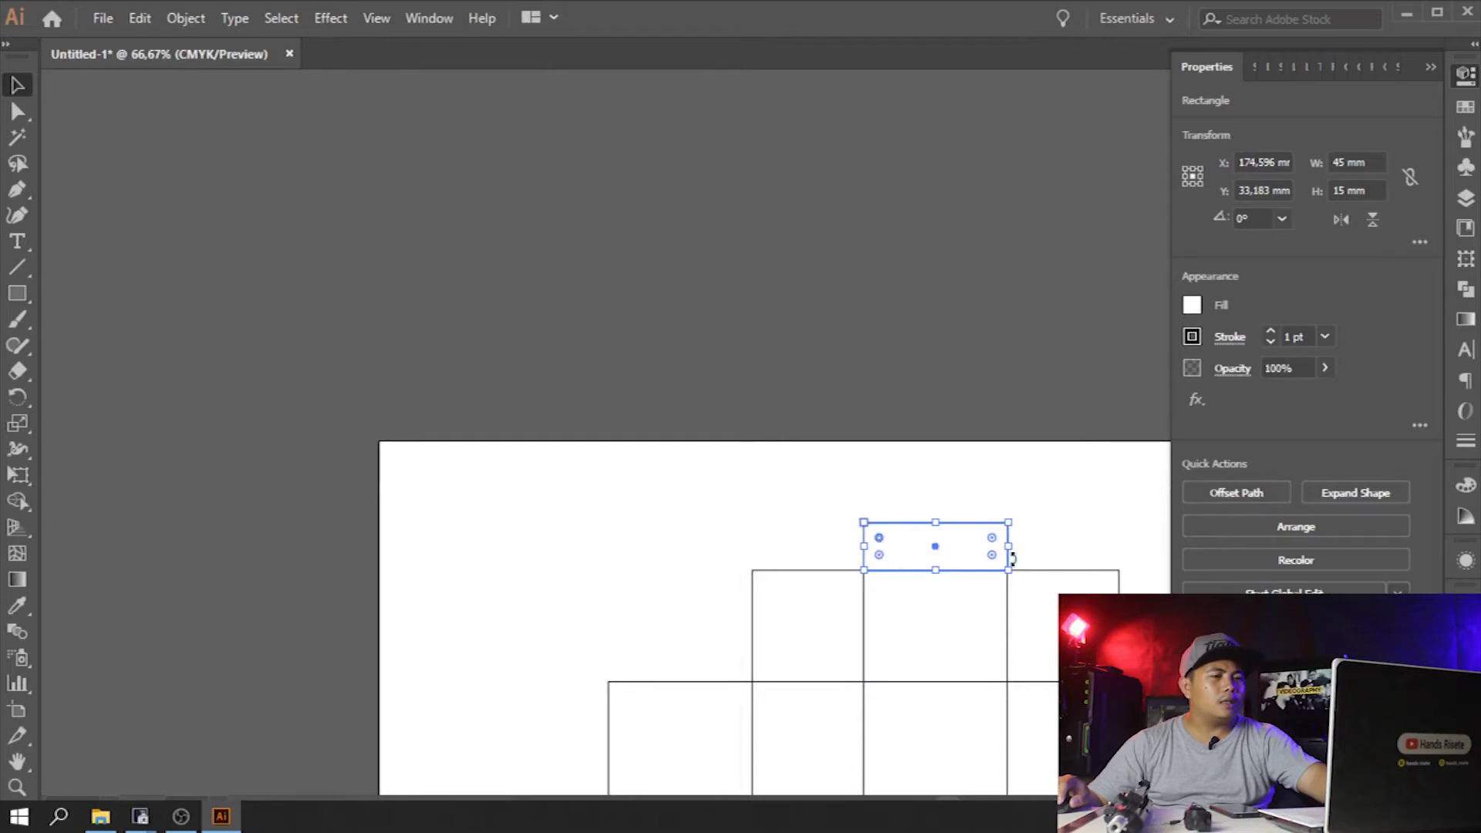
left_click_drag(995, 545, 1008, 563)
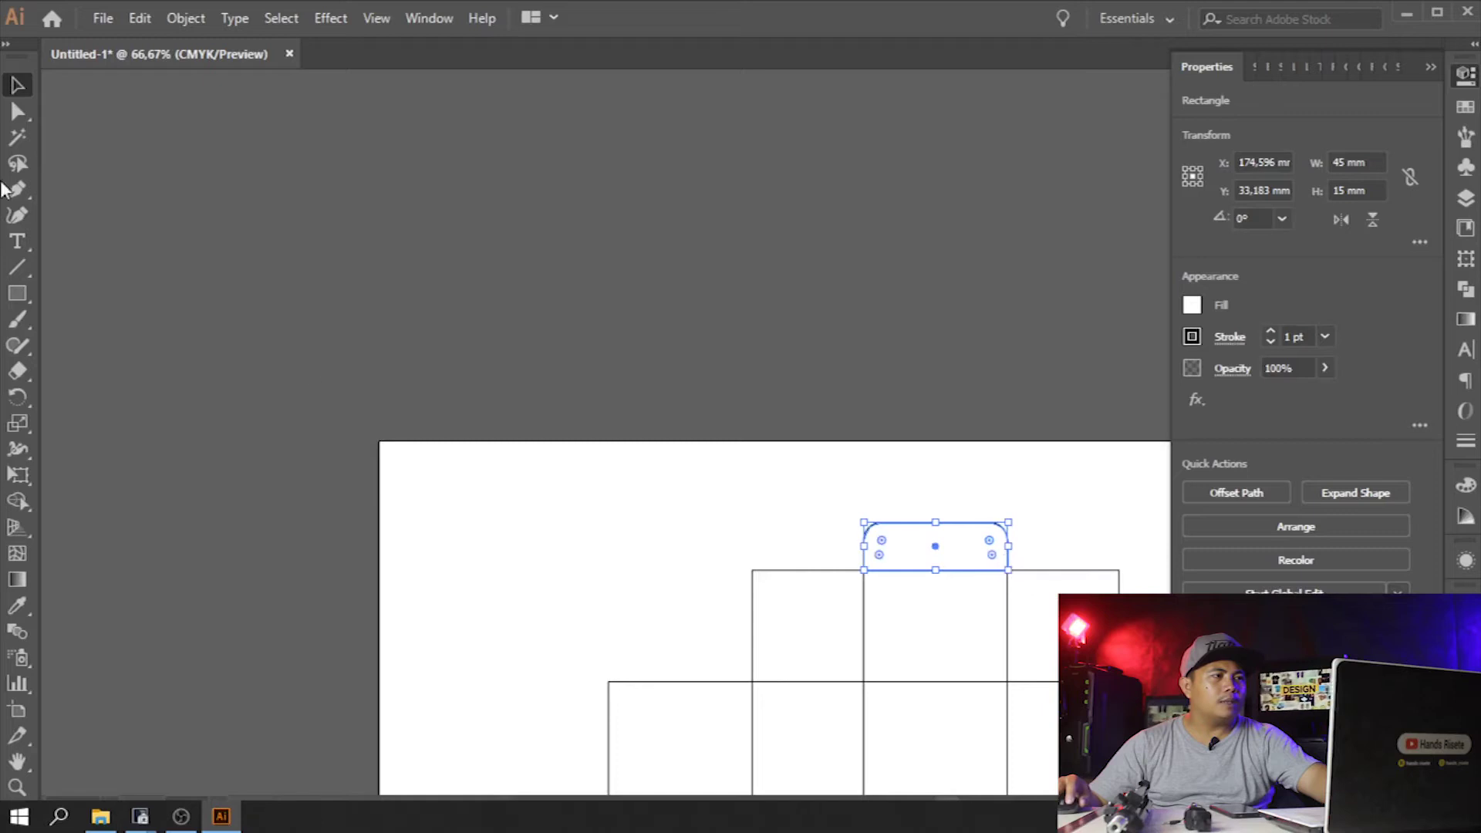
left_click(16, 113)
left_click(17, 87)
- Duplicate the rounded tuck flap, rotate the copy 180° and place it centred beneath the first panel's lower flap
left_click(282, 219)
left_click_drag(796, 516, 656, 120)
left_click_drag(778, 157, 351, 601)
left_click_drag(453, 579, 248, 323)
left_click(324, 308)
left_click_drag(507, 222, 662, 671)
left_click(668, 609, "shift")
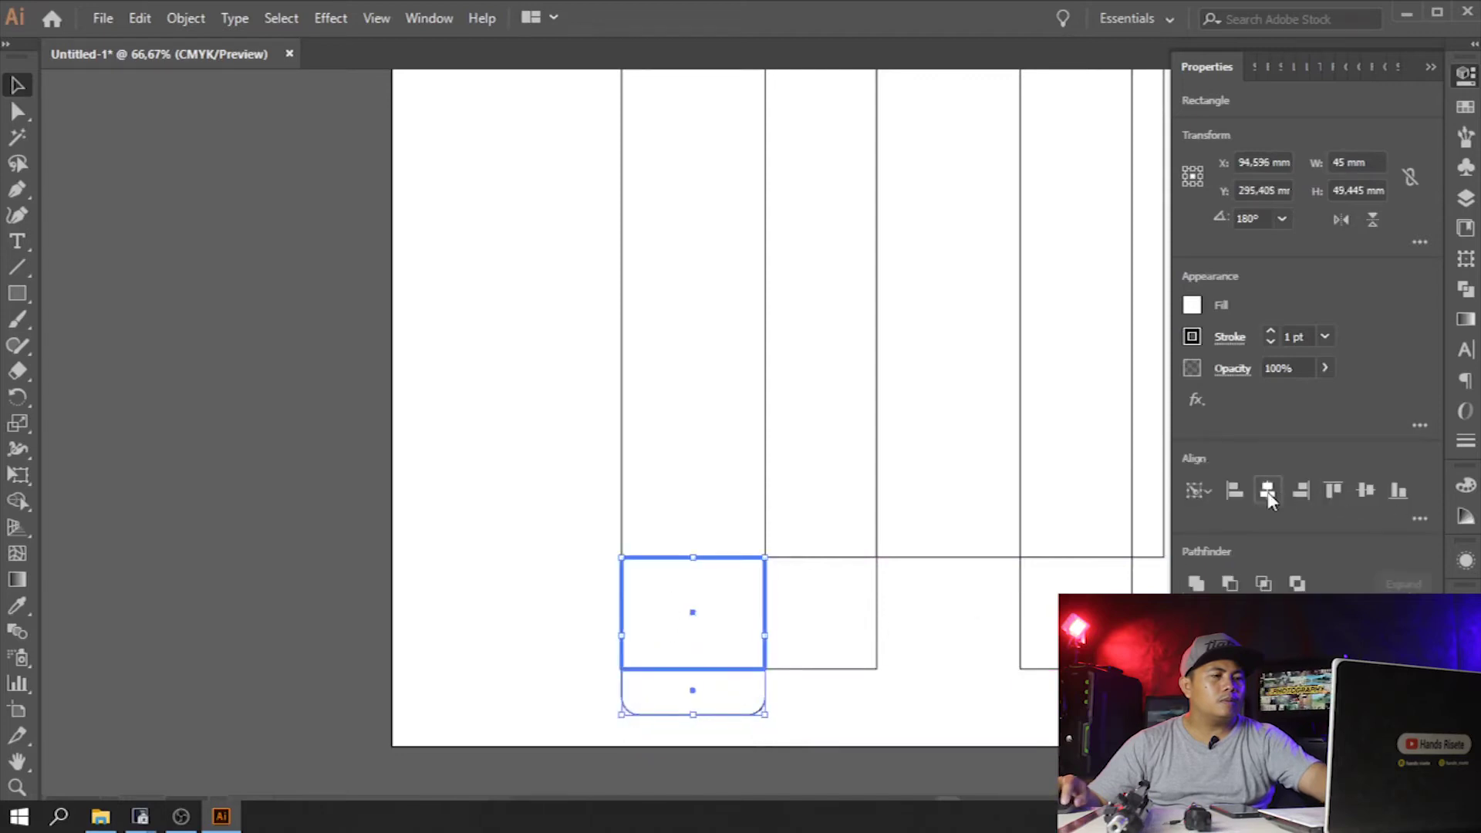
left_click(451, 412)
- Set the keyboard increment to 2 mm
left_click_drag(446, 383, 387, 668)
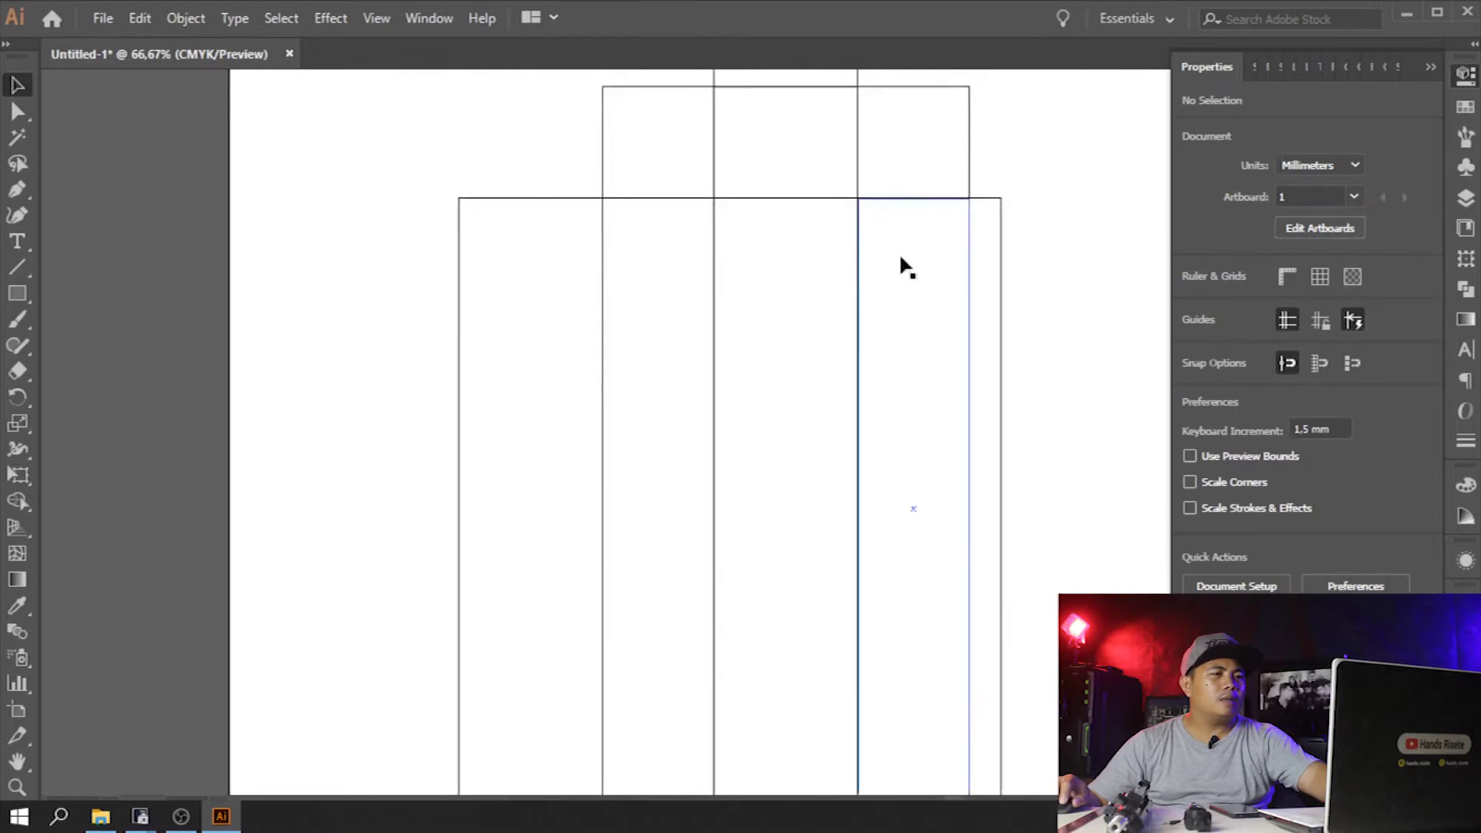
left_click_drag(863, 234, 879, 403)
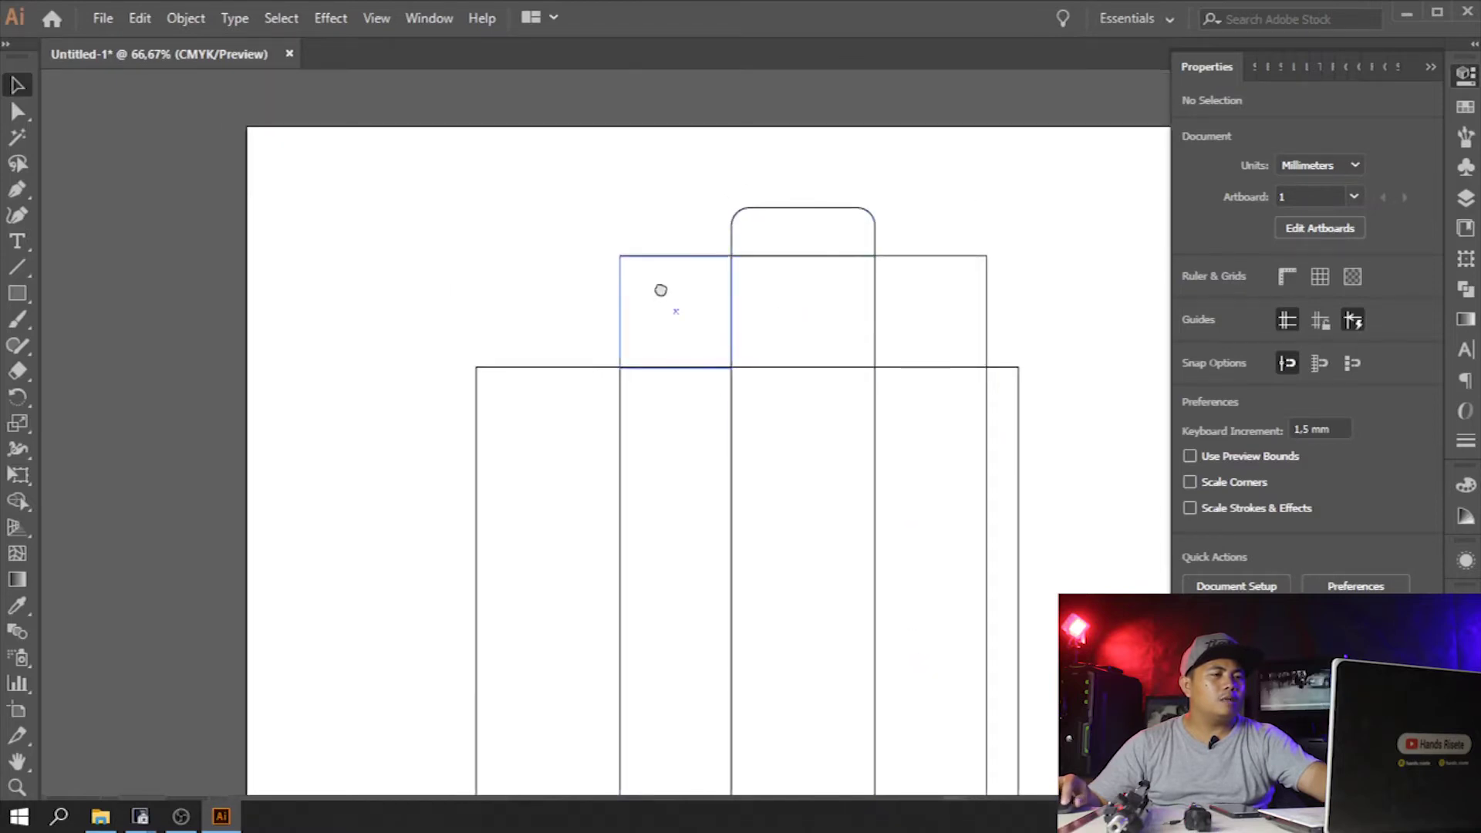
scroll(634, 568, "down", 9)
scroll(661, 648, "up", 10)
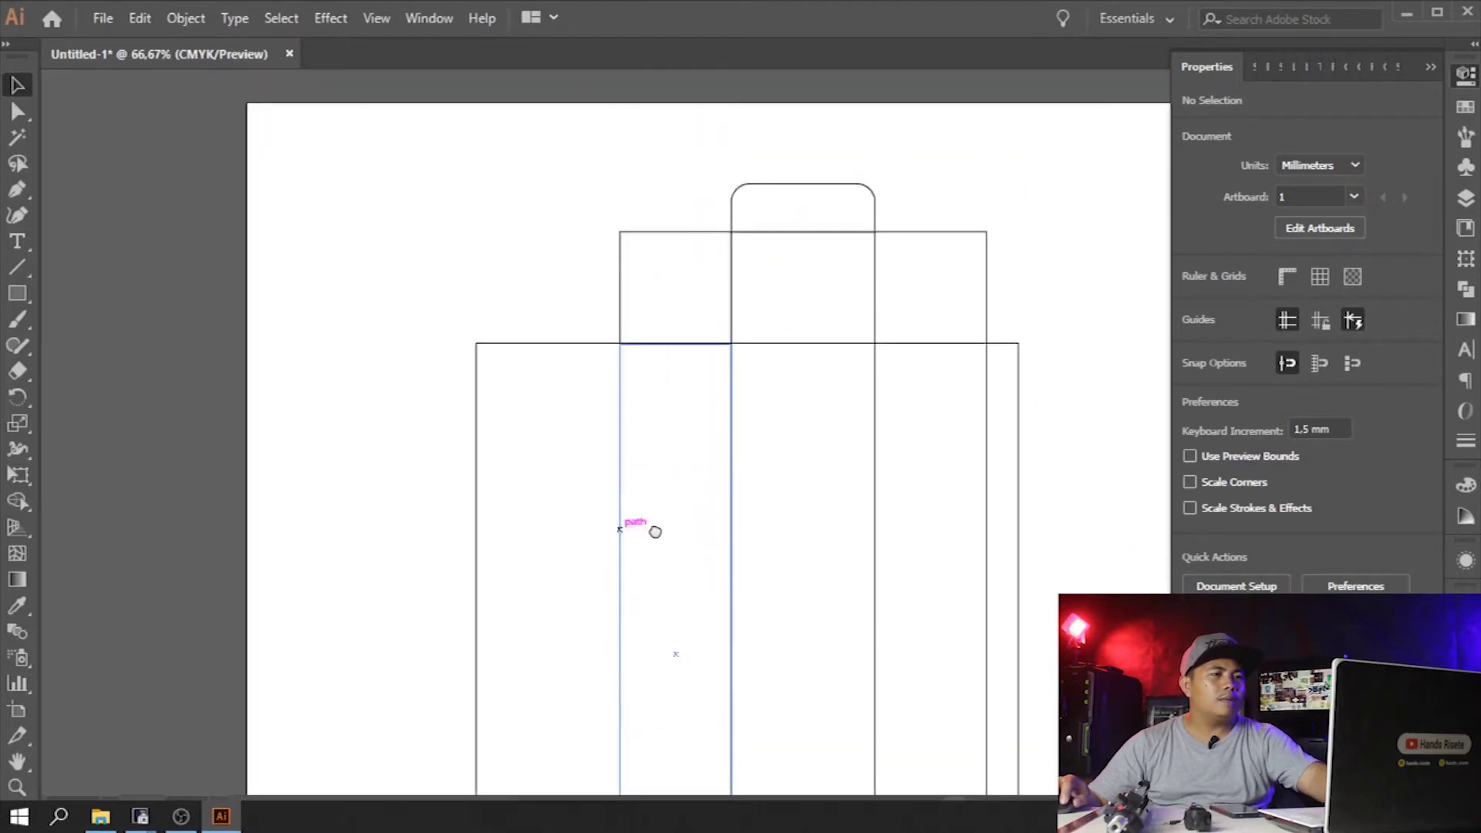
left_click(664, 320)
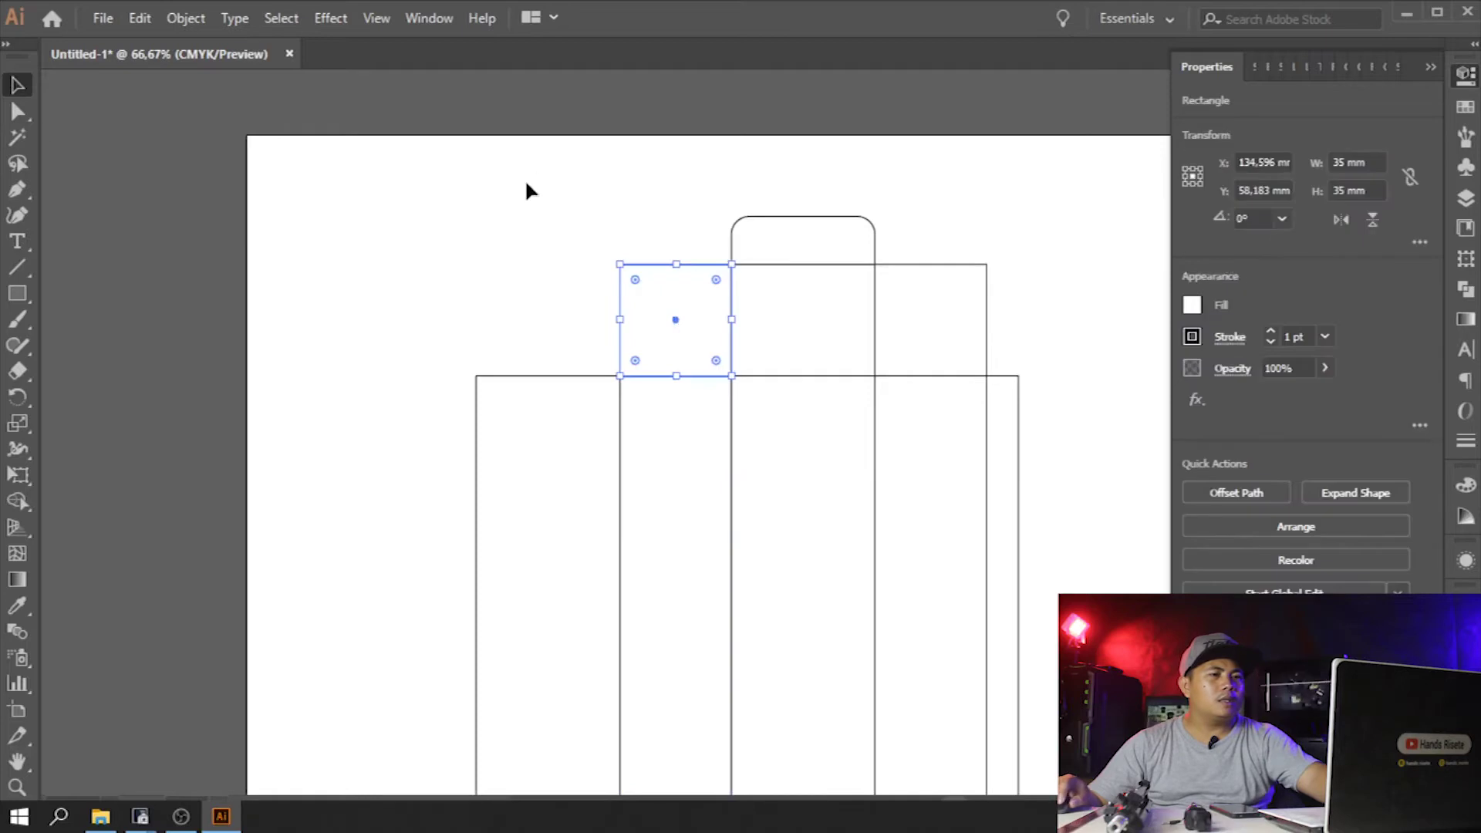
left_click(524, 178)
left_click(1335, 429)
type("2")
key("Return")
- Nudge the outer top corners of the second and fourth panels' upper flaps 2 mm inward
left_click(17, 112)
left_click_drag(602, 253, 634, 284)
key("Right")
left_click(986, 264)
- Nudge the second panel's lower flap inner edge and the fourth panel's lower flap inner bottom corner 2 mm inward
scroll(848, 354, "down", 10)
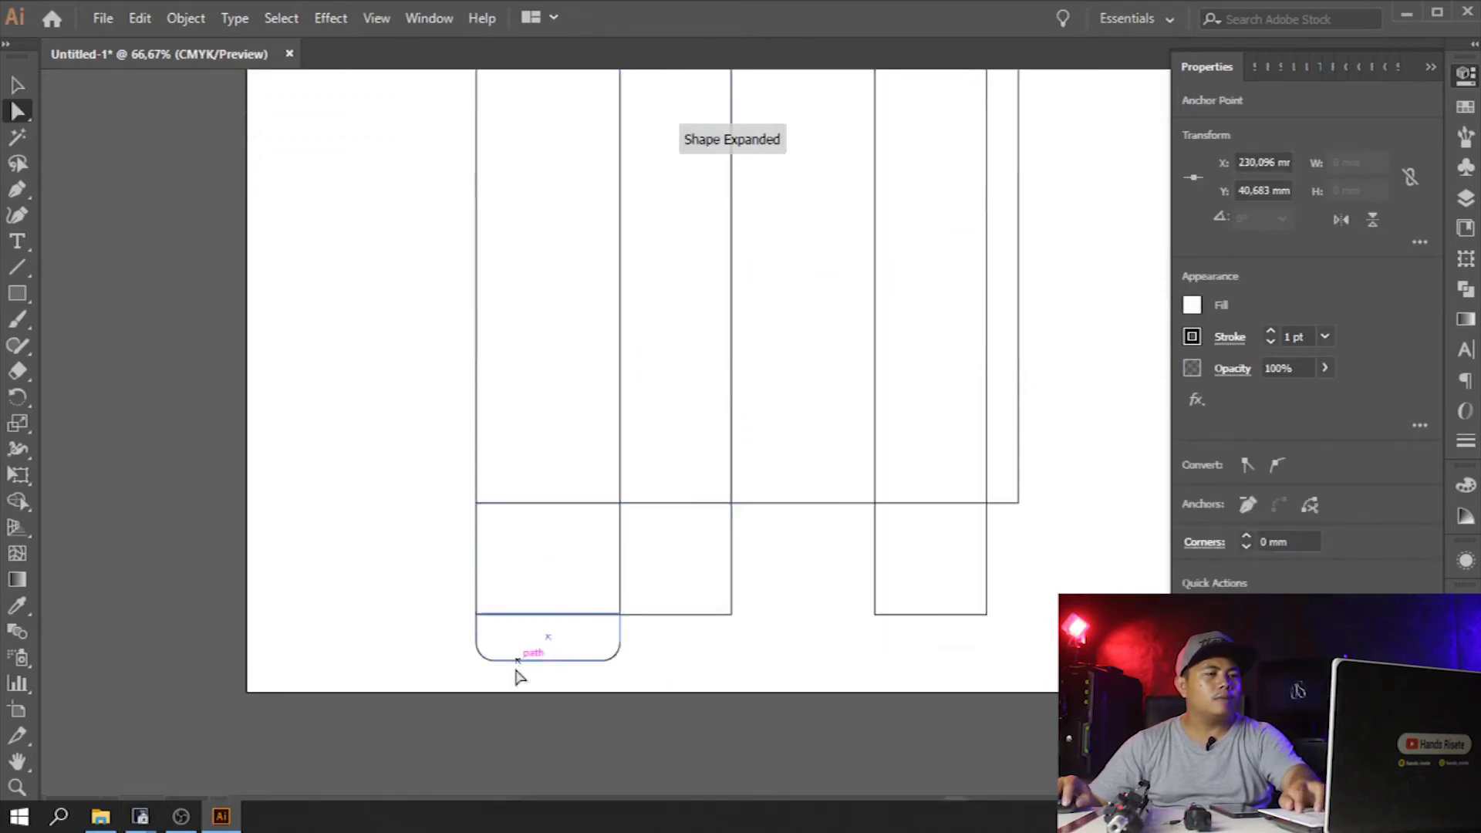
left_click(729, 615)
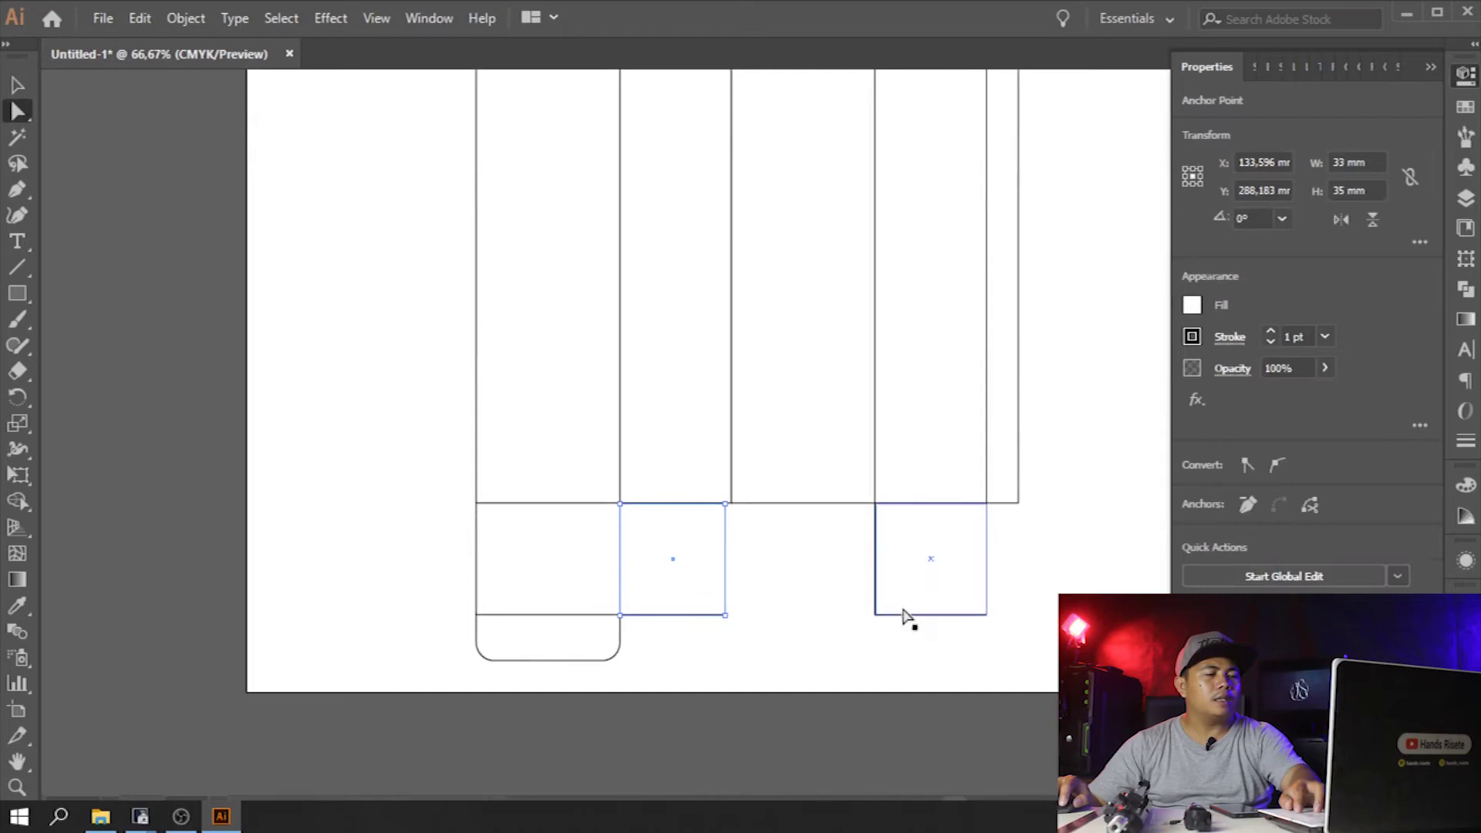
left_click(876, 610)
key("Right")
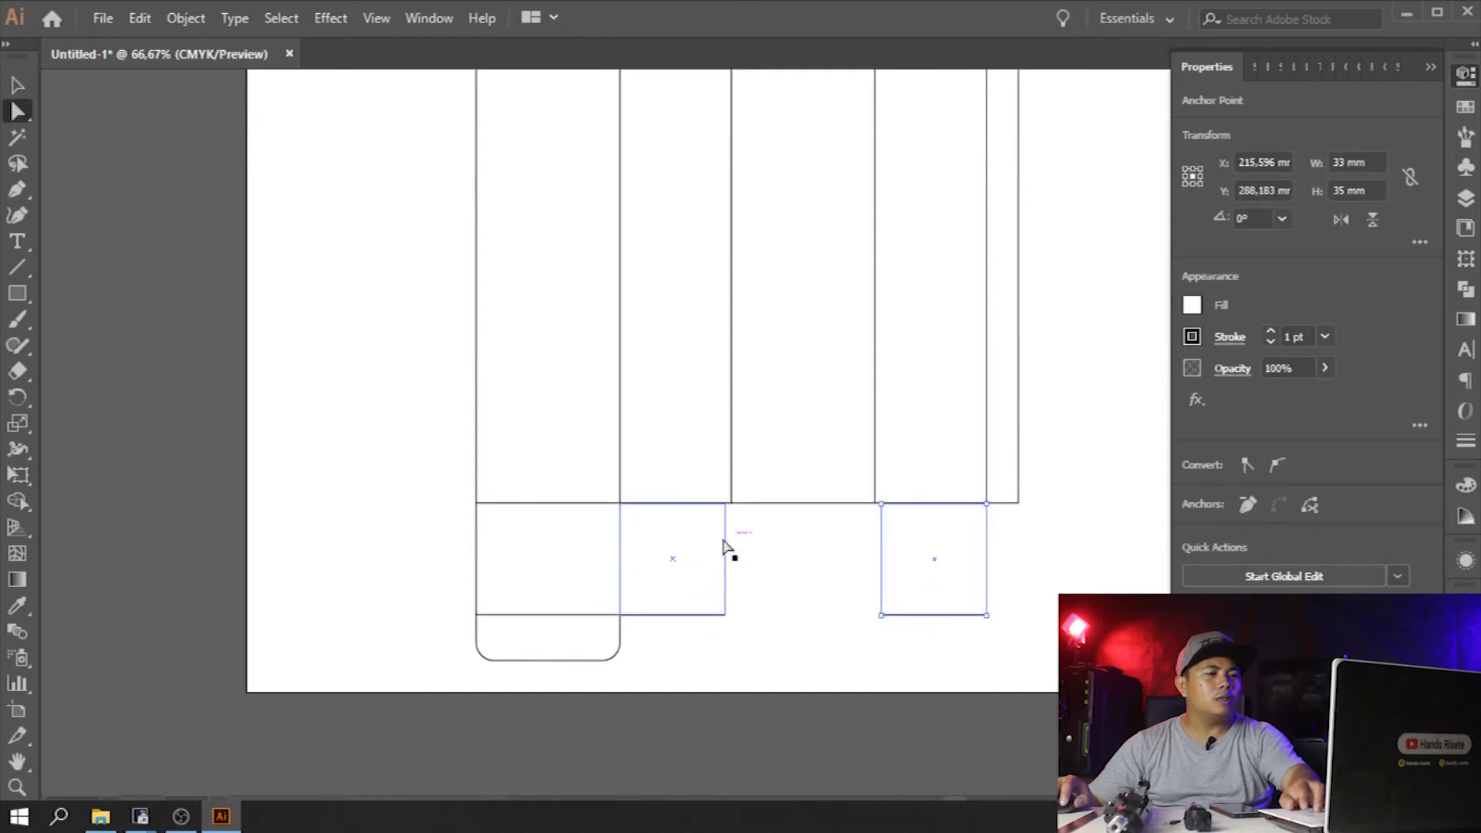
key("ctrl+z")
left_click_drag(853, 593, 917, 643)
key("Right")
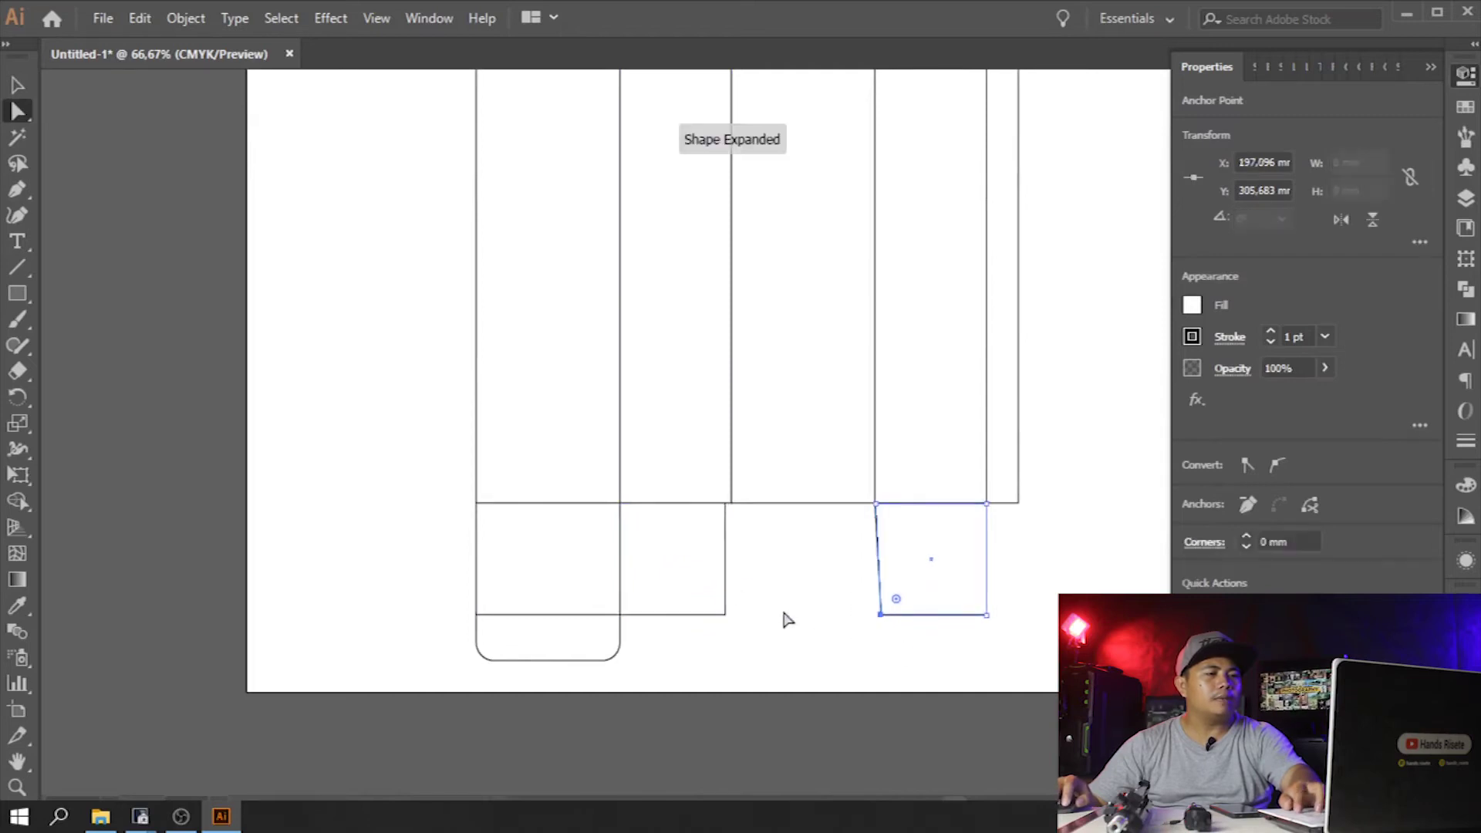
- Move the top inner corner of the second panel's lower flap 2 mm outward to meet the panel edge
left_click(794, 596)
left_click_drag(745, 587, 723, 540)
left_click(750, 631)
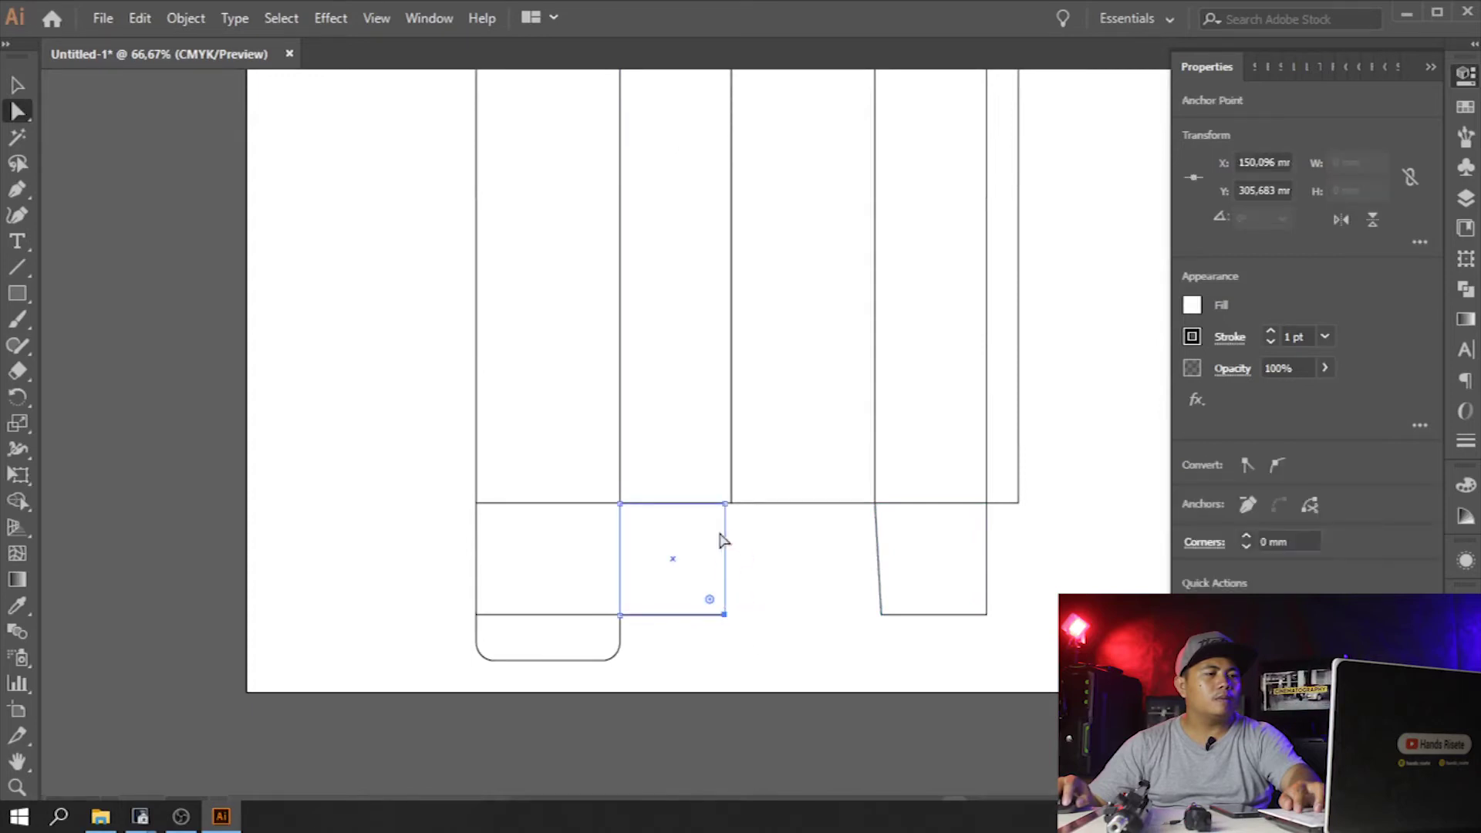
key("Right")
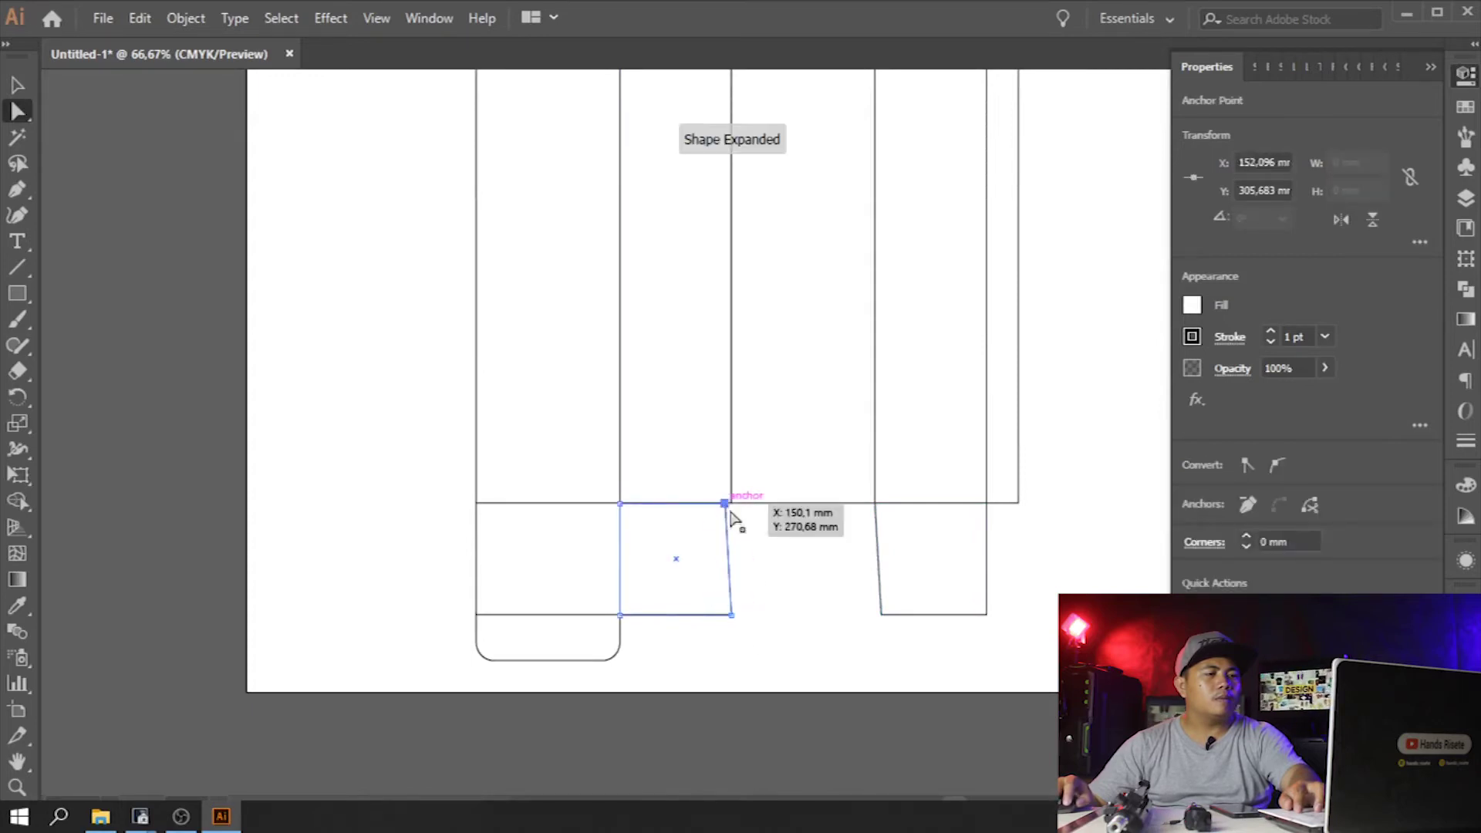
key("Left")
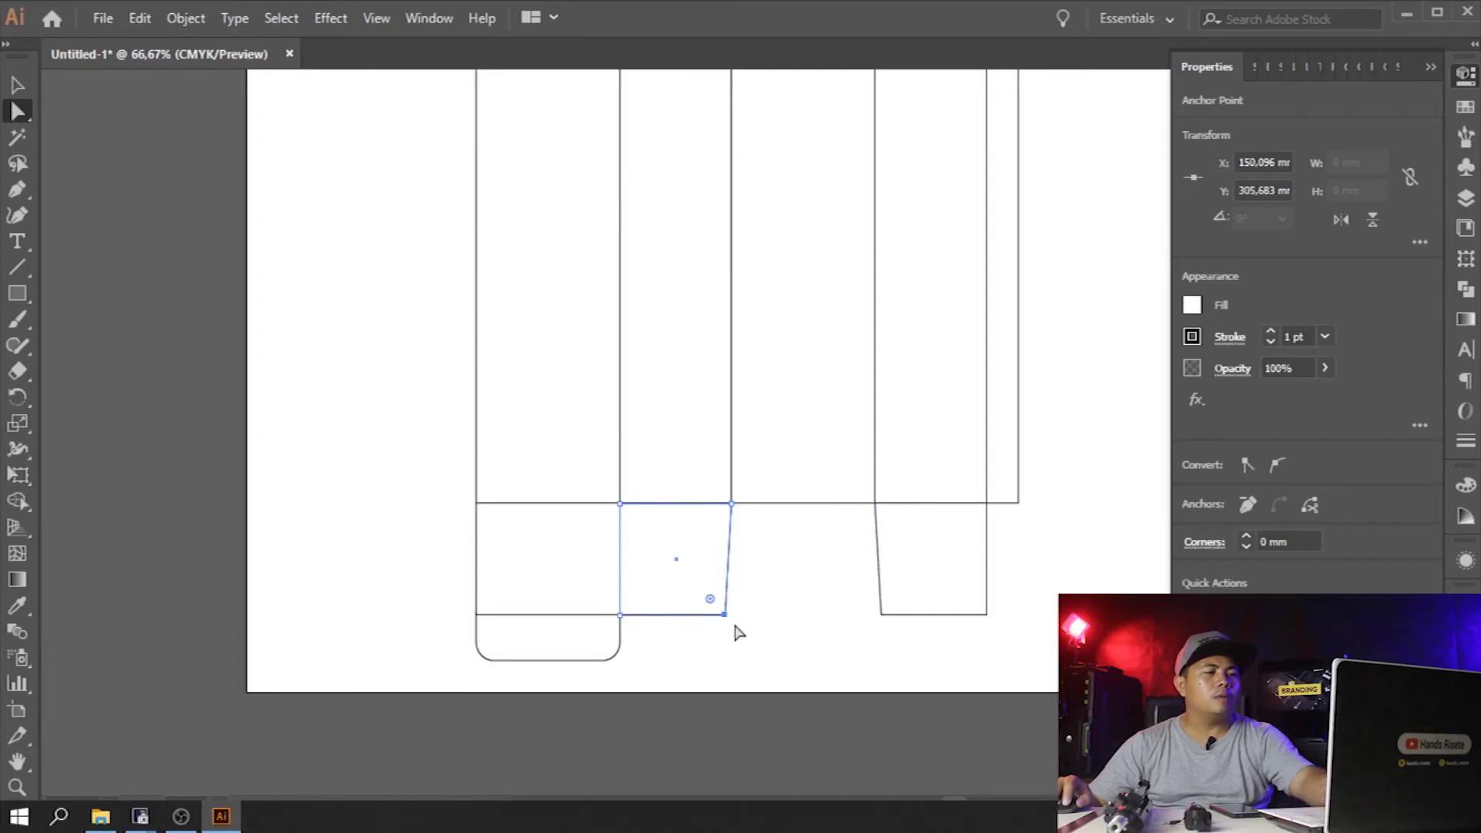
- Round the tapered bottom corners of the second and fourth panels' lower flaps to a radius of about 8 mm
left_click_drag(709, 604, 698, 596)
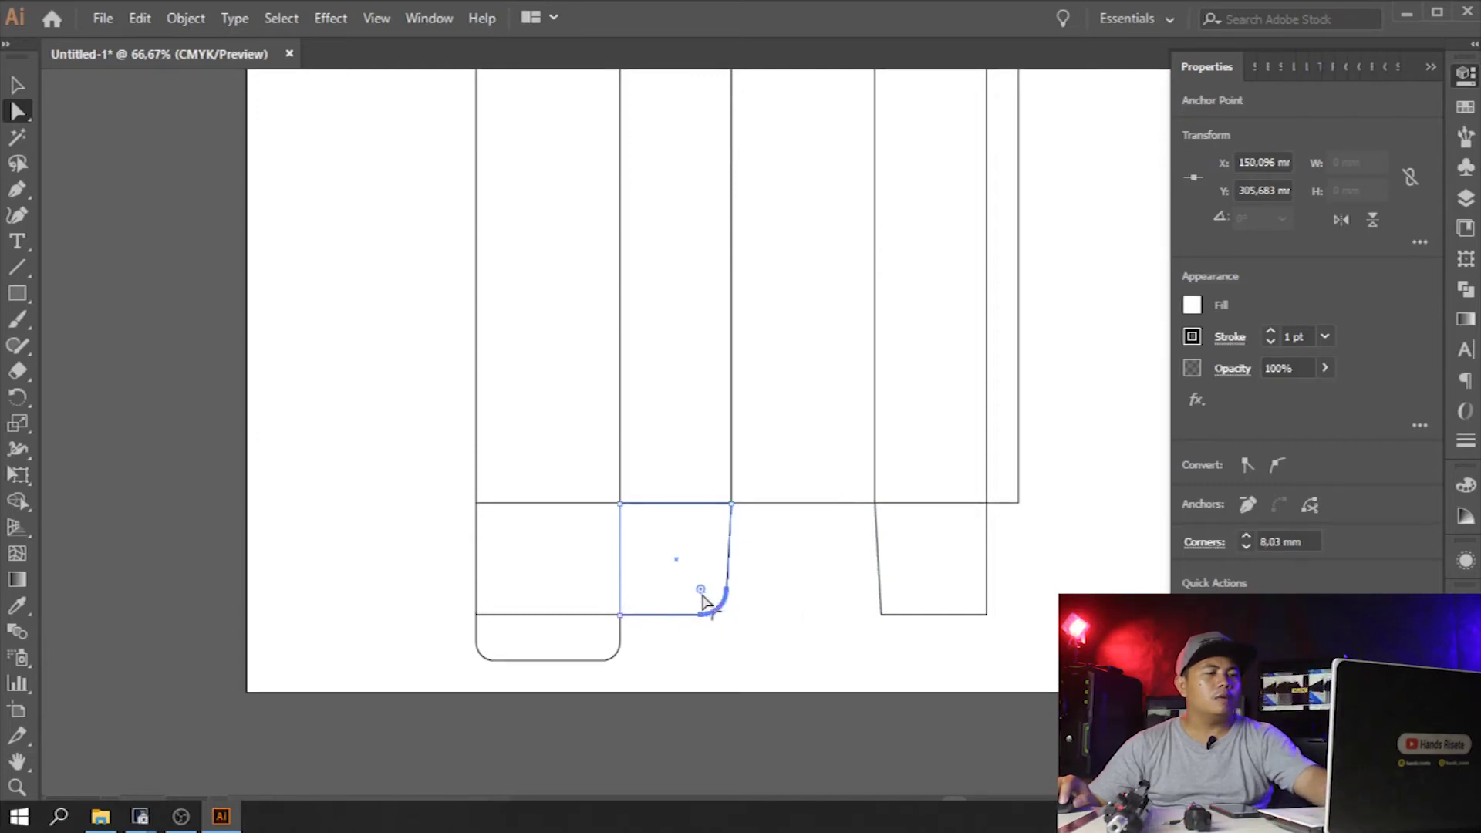
left_click(928, 605)
left_click_drag(897, 601, 900, 594)
key("ctrl+z")
key("ctrl+z")
- Round the outer top corners of the fourth and second panels' upper flaps
scroll(806, 532, "up", 2)
scroll(806, 532, "up", 10)
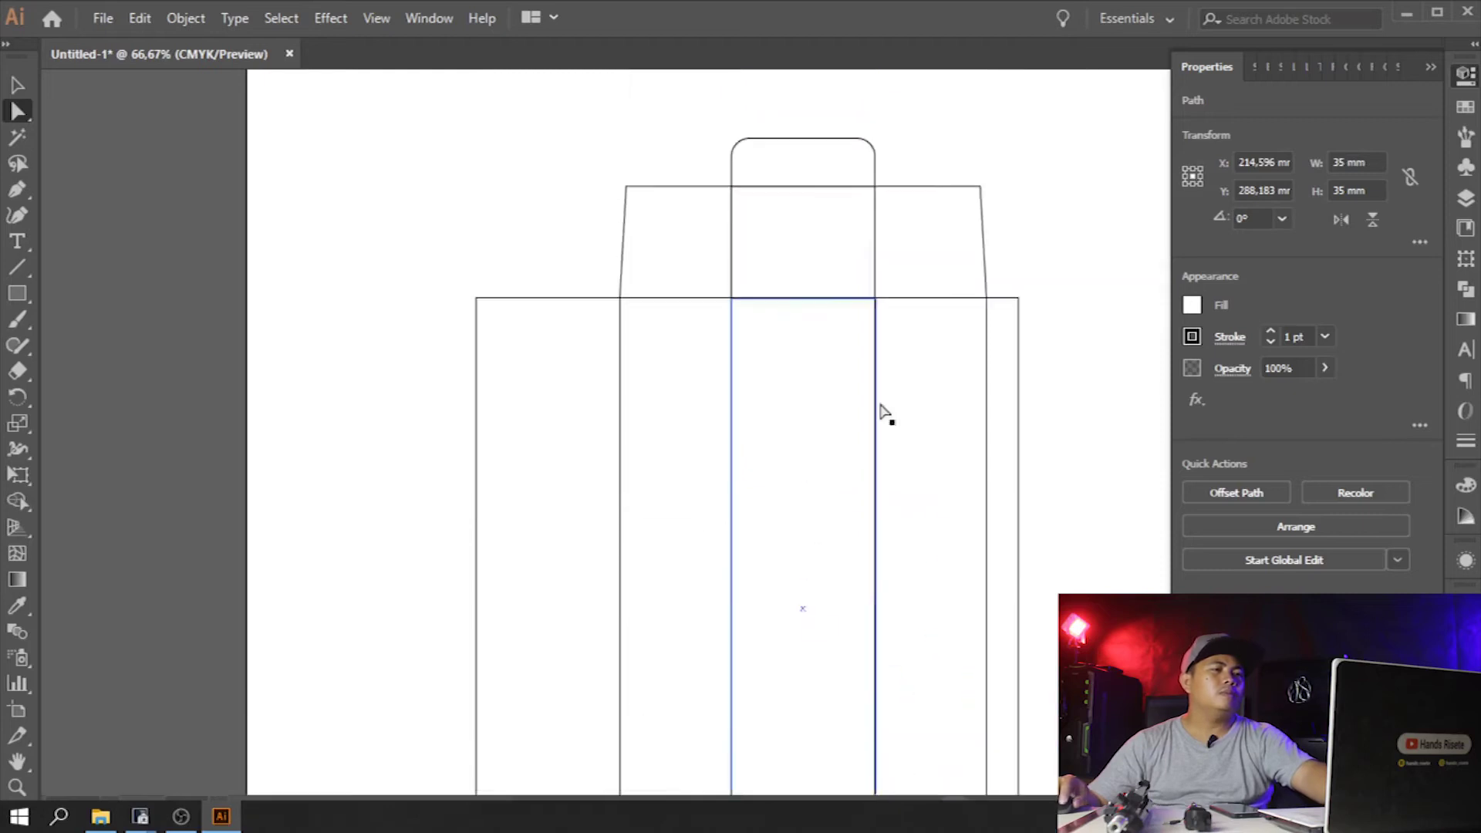
left_click_drag(965, 203, 972, 233)
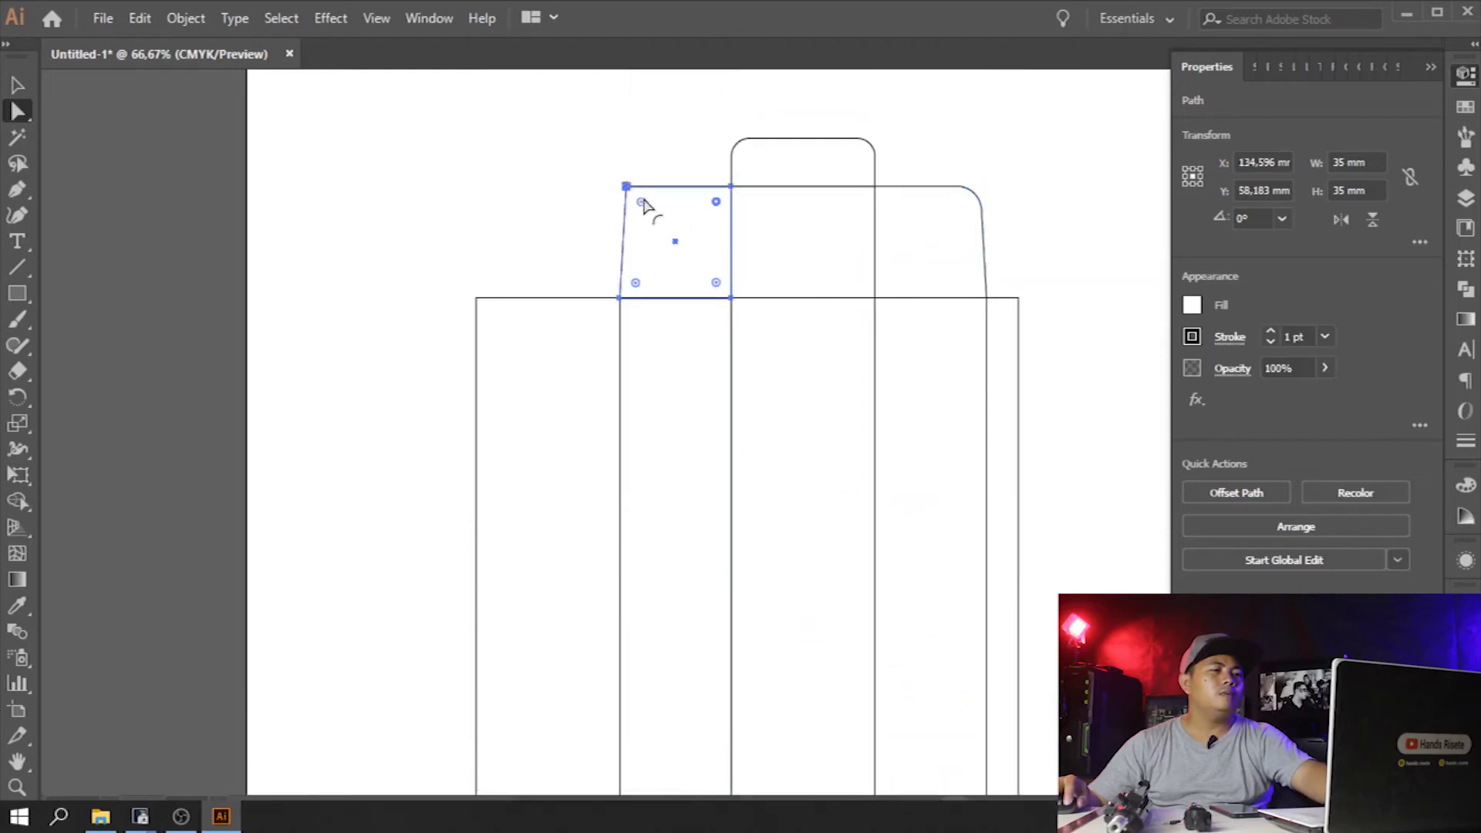
left_click_drag(641, 202, 660, 224)
scroll(549, 291, "down", 3)
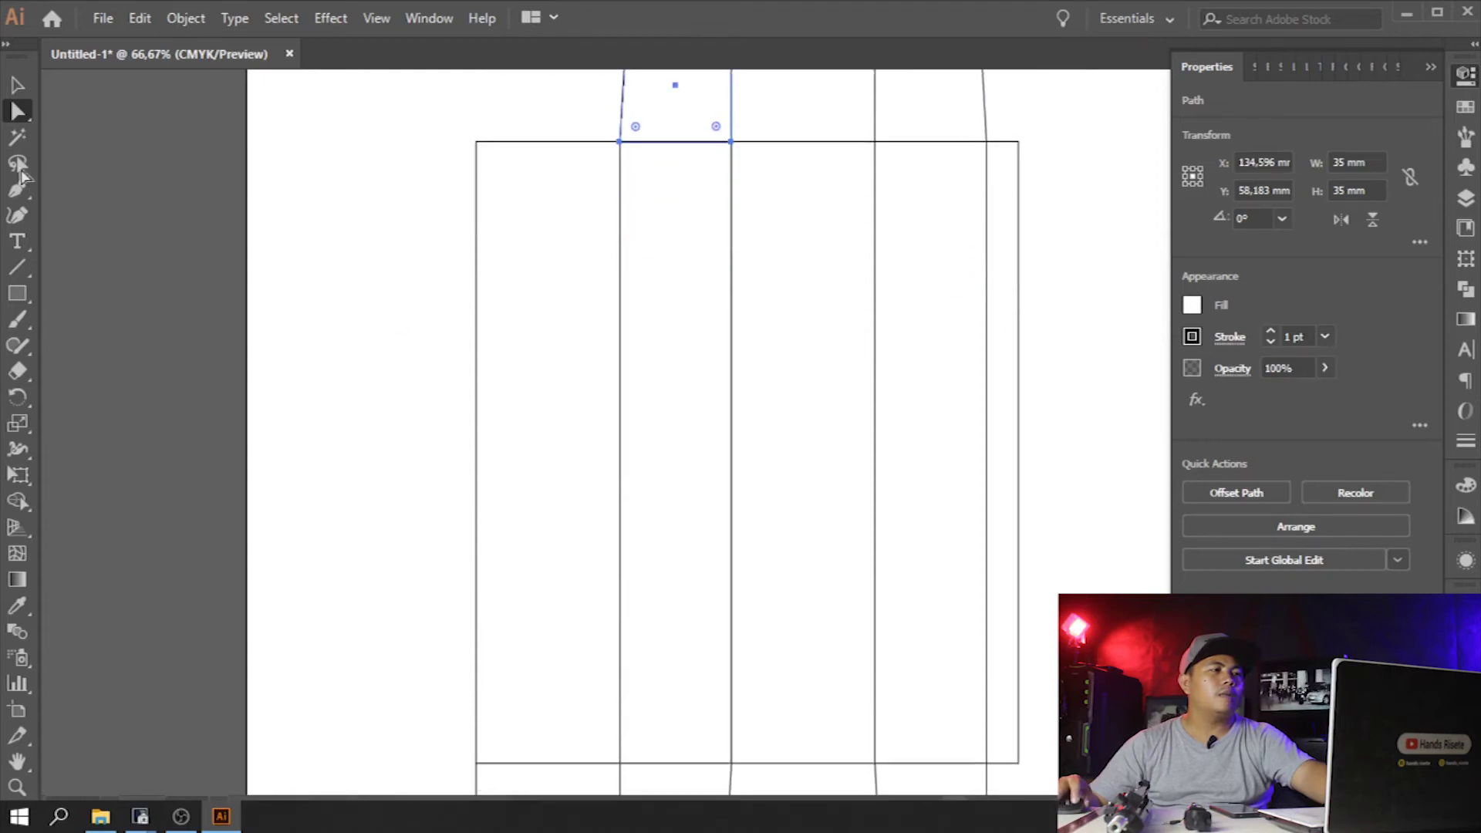
left_click(393, 274)
scroll(397, 272, "up", 2)
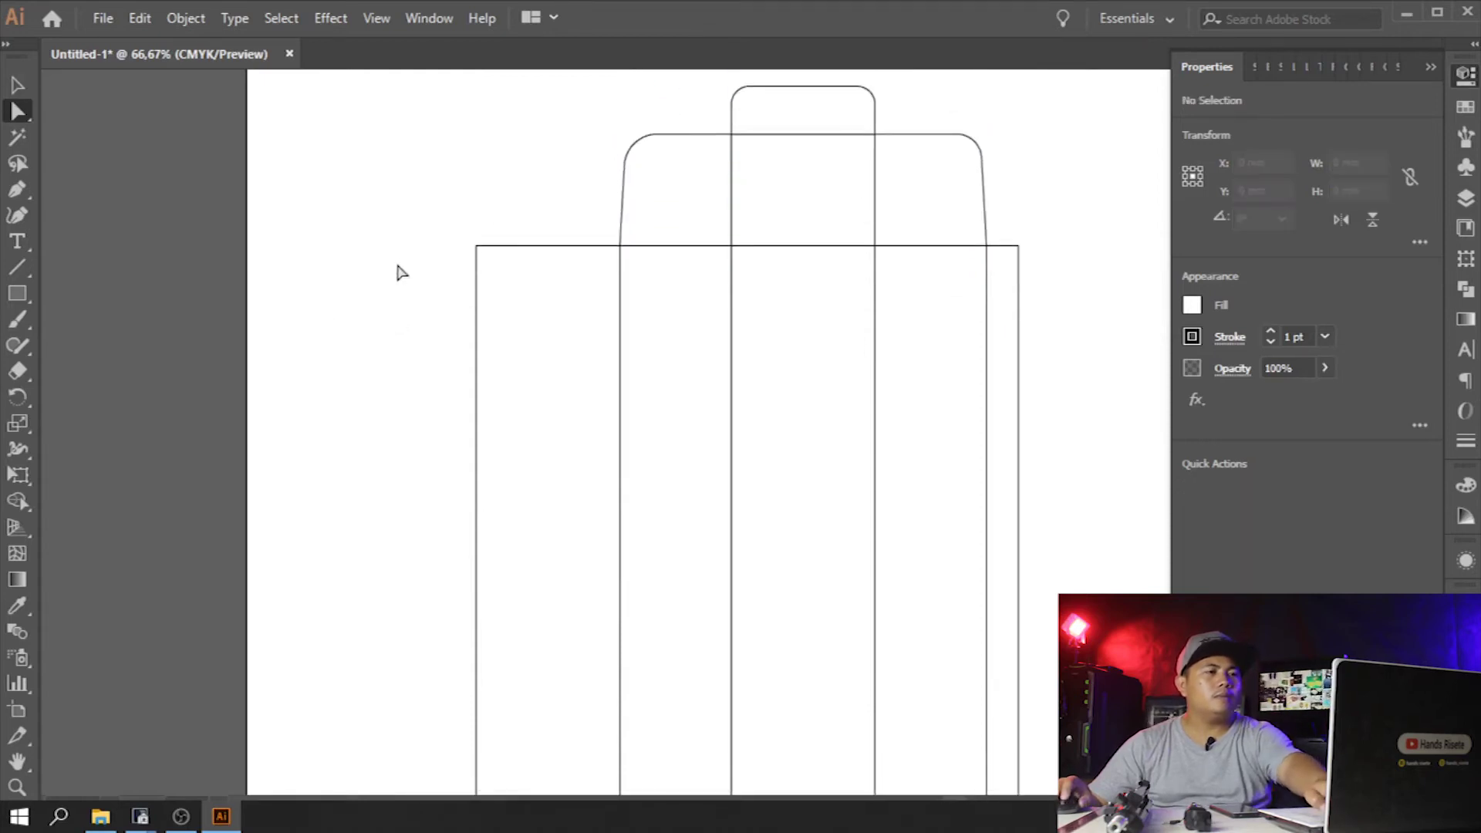
- Select the whole box die-line and move it off the artboard to its left side
key("ctrl+minus")
key("ctrl+minus")
scroll(588, 285, "down", 2)
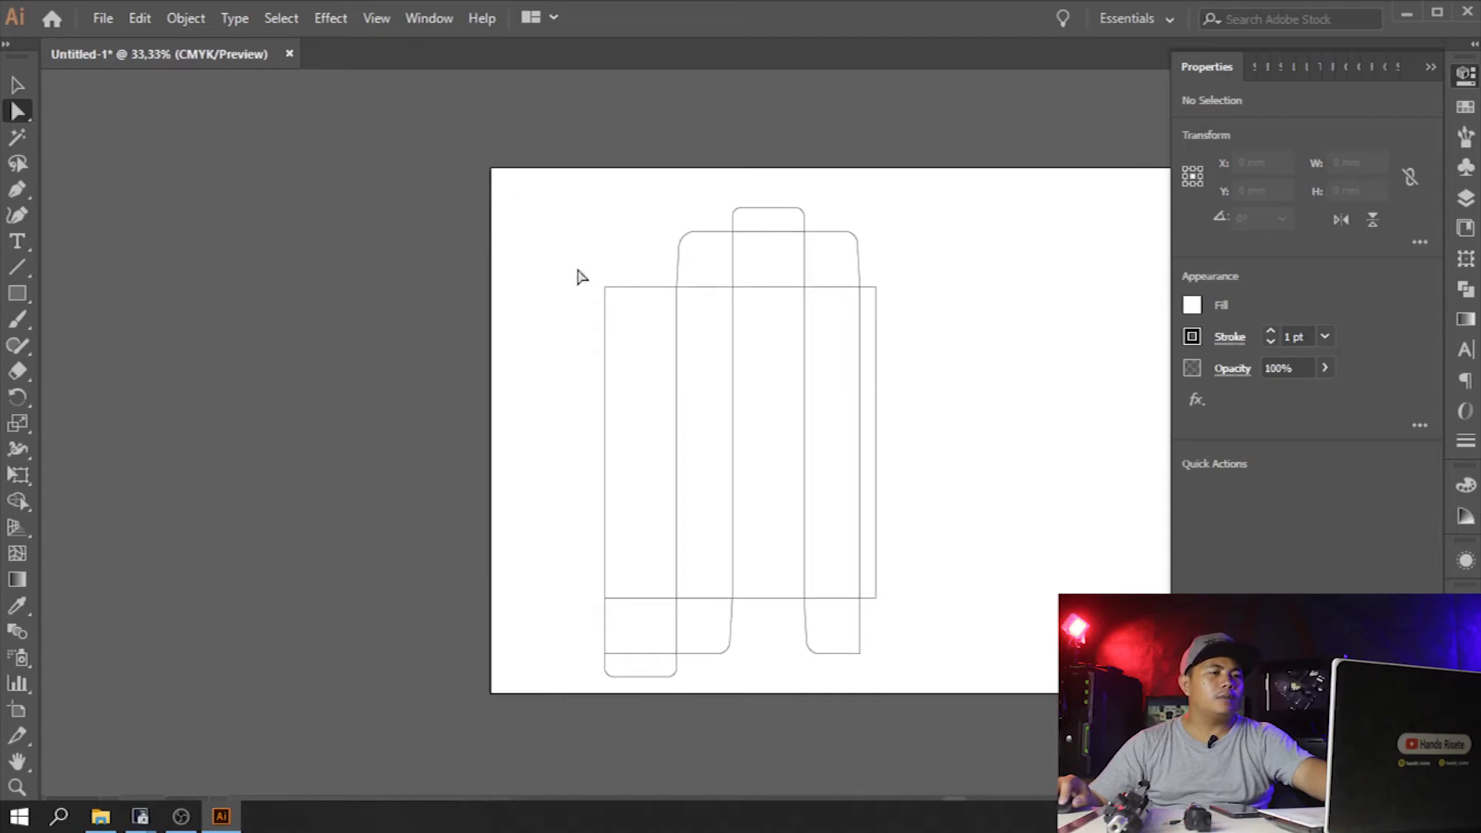
left_click_drag(639, 247, 959, 661)
left_click_drag(838, 463, 788, 422)
scroll(788, 417, "down", 5)
key("space")
left_click_drag(935, 339, 967, 442)
left_click_drag(707, 347, 205, 354)
- Copy the die-line's first main panel onto the artboard and set the copy to 70 mm wide and 480 mm high
left_click(568, 321)
left_click_drag(275, 273, 714, 288)
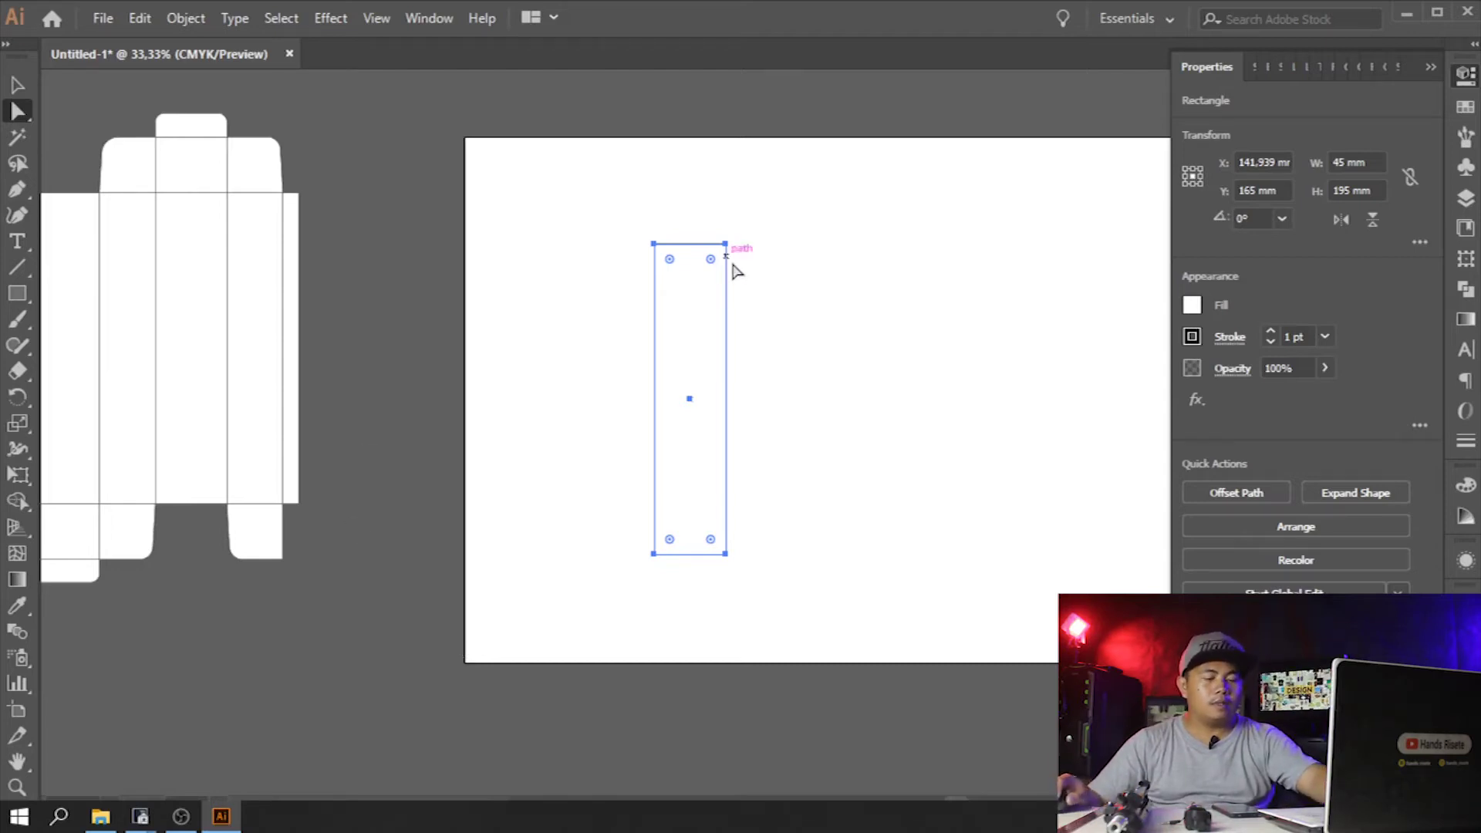
left_click(1378, 193)
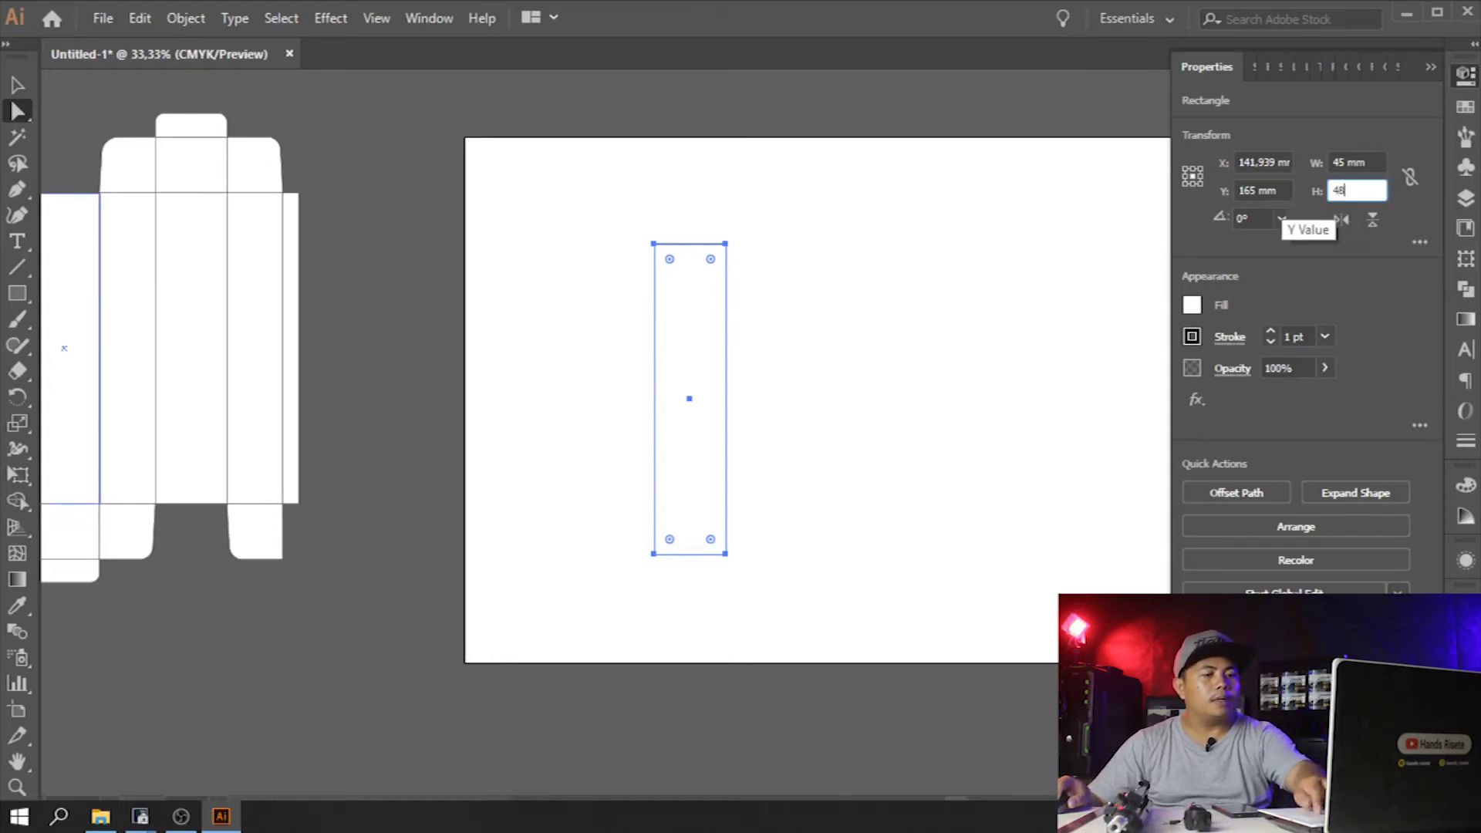
type("480")
key("Return")
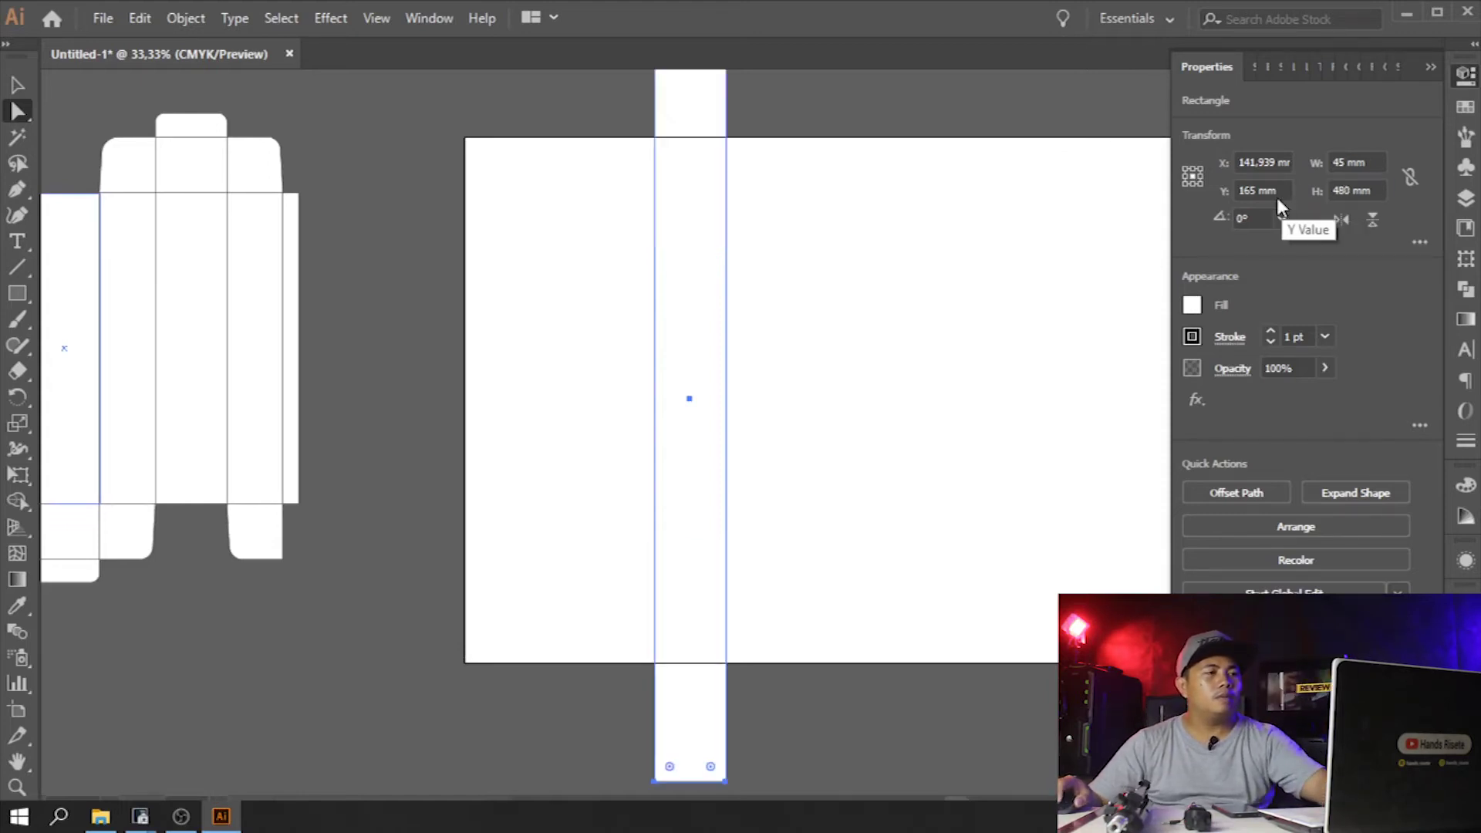
scroll(811, 343, "up", 4)
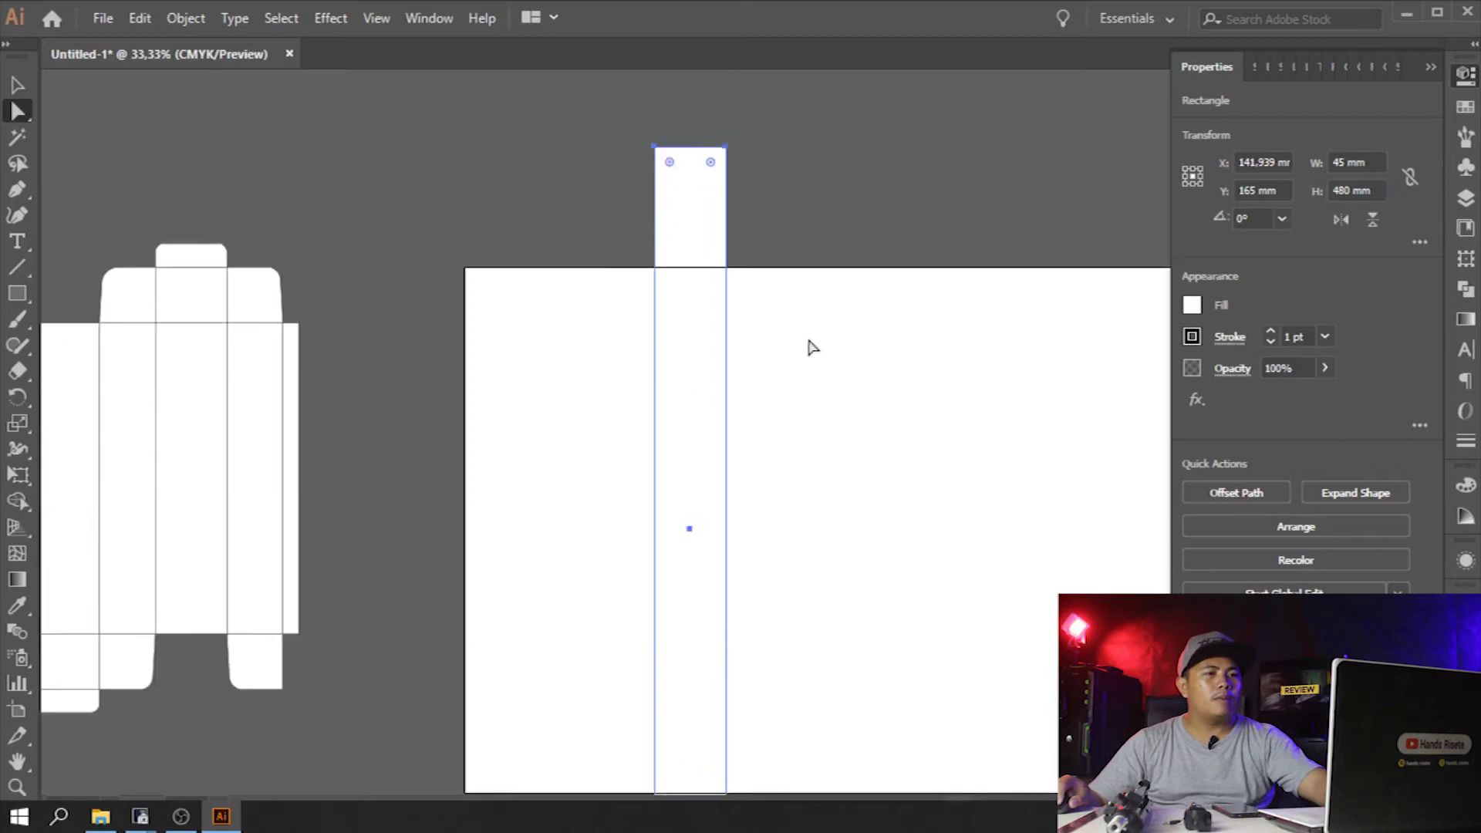
left_click(1377, 163)
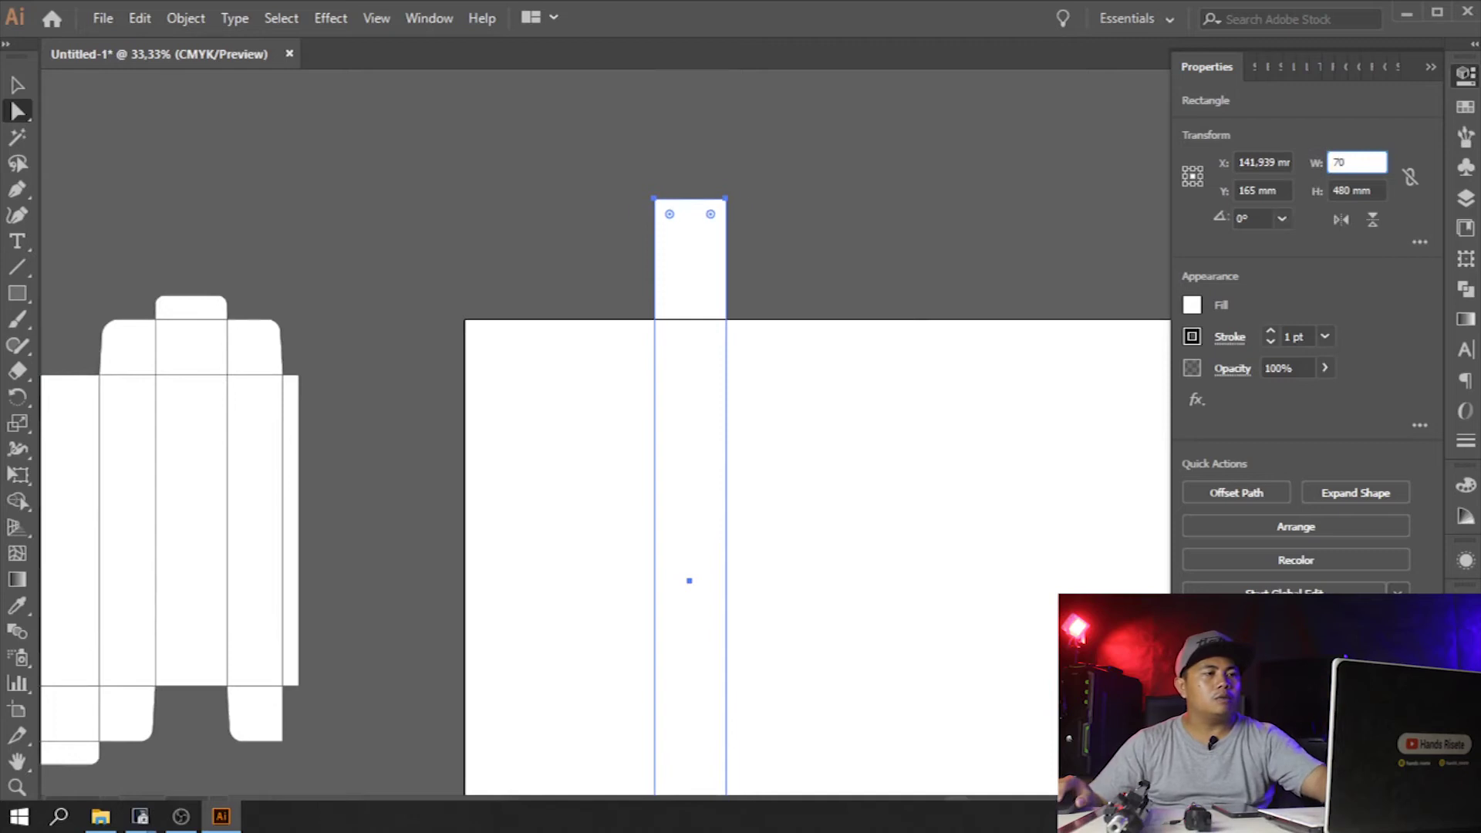
key("Return")
scroll(776, 298, "down", 3)
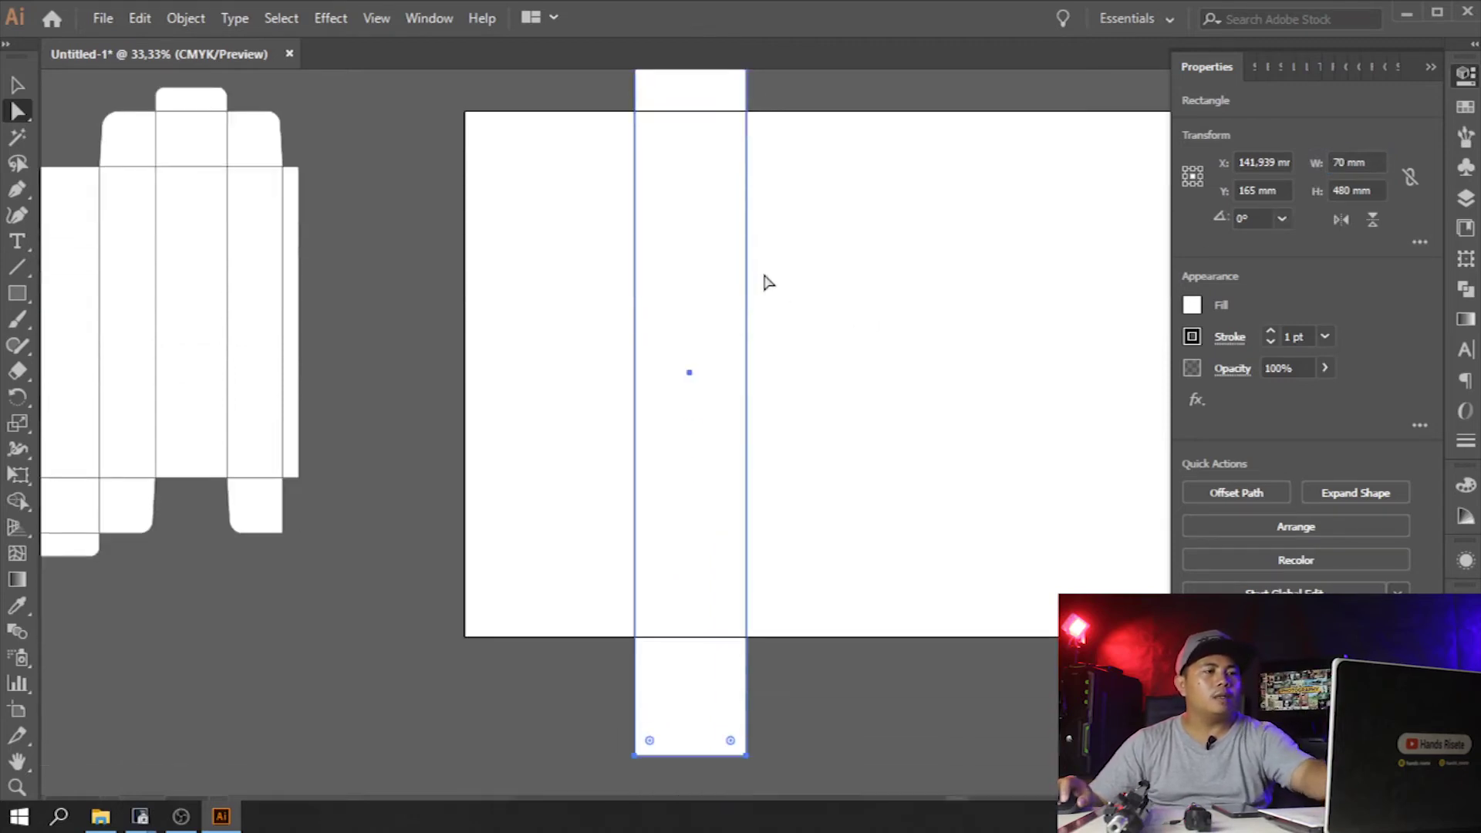
- Duplicate the 70 × 480 mm panel twice, placing the copies edge to edge on its right side
key("ctrl+minus")
key("ctrl+minus")
left_click(782, 263)
left_click_drag(745, 264, 833, 282)
left_click(816, 272)
key("ctrl+z")
left_click(833, 277)
key("ctrl+d")
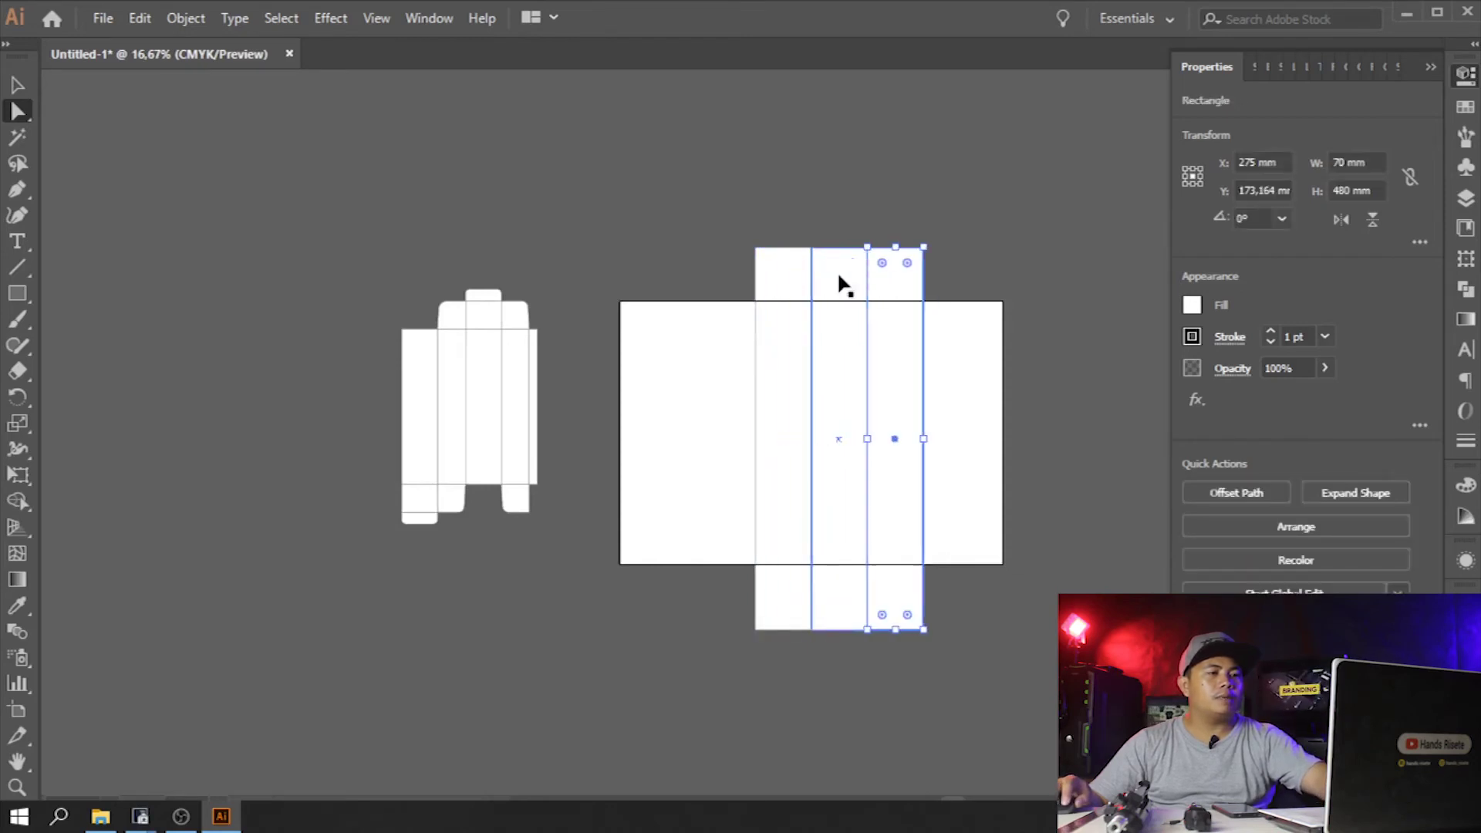
- Add a fourth 70 × 480 mm panel at the row's right end and move all four panels off the artboard to its right
key("ctrl+d")
left_click_drag(959, 393, 956, 392)
scroll(878, 375, "down", 1)
key("space")
left_click_drag(971, 328, 641, 439)
left_click_drag(586, 423, 926, 395)
key("ctrl+z")
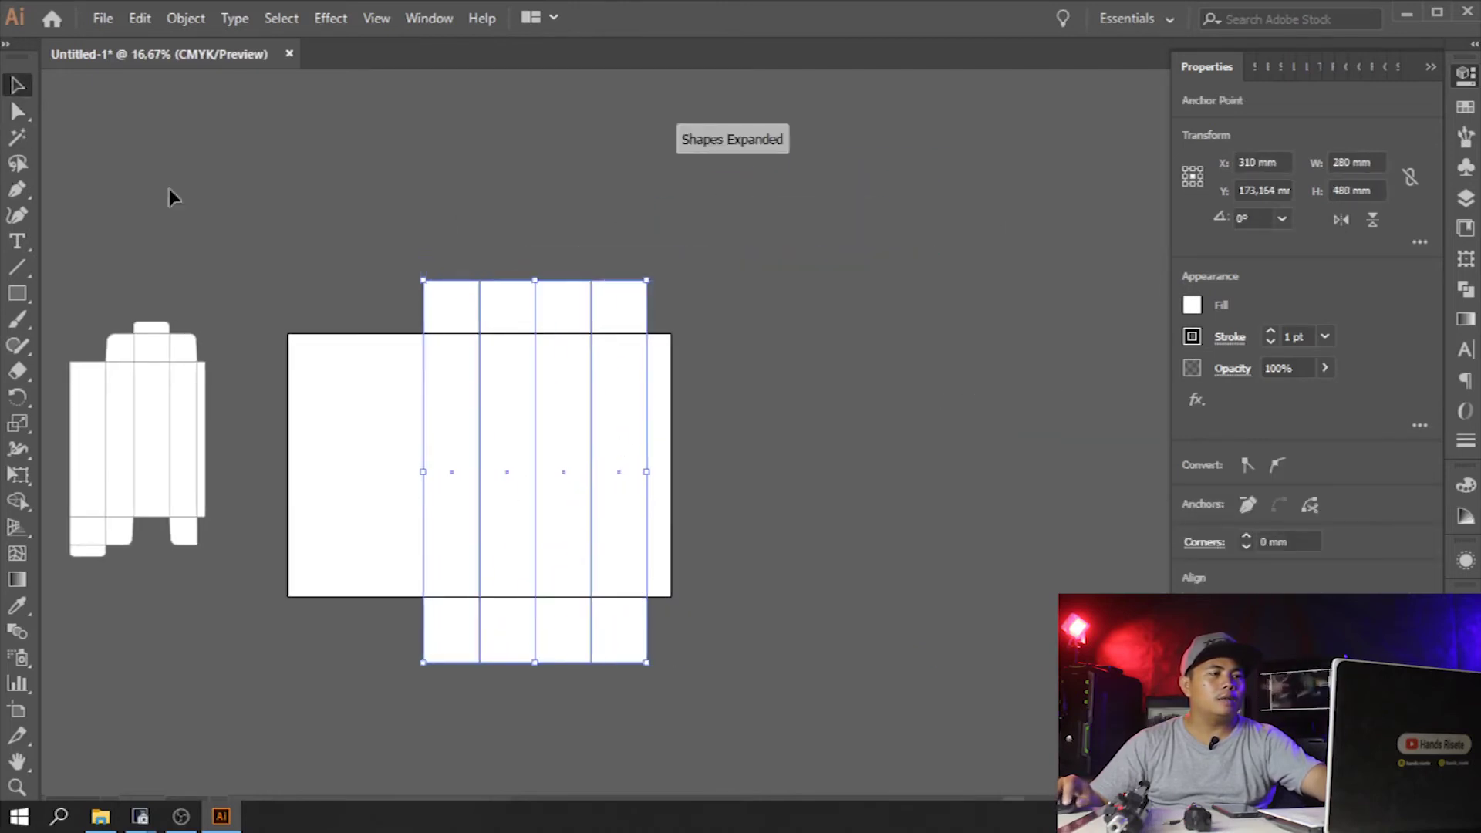
left_click(386, 224)
left_click_drag(388, 225, 770, 609)
left_click_drag(629, 457, 1092, 433)
- Copy the fourth panel, set the copy's width to 20 mm and attach it to the fourth panel's right edge as a glue strip
key("space")
left_click_drag(973, 409, 704, 468)
left_click(928, 353)
left_click_drag(837, 390, 915, 394)
left_click(1378, 162)
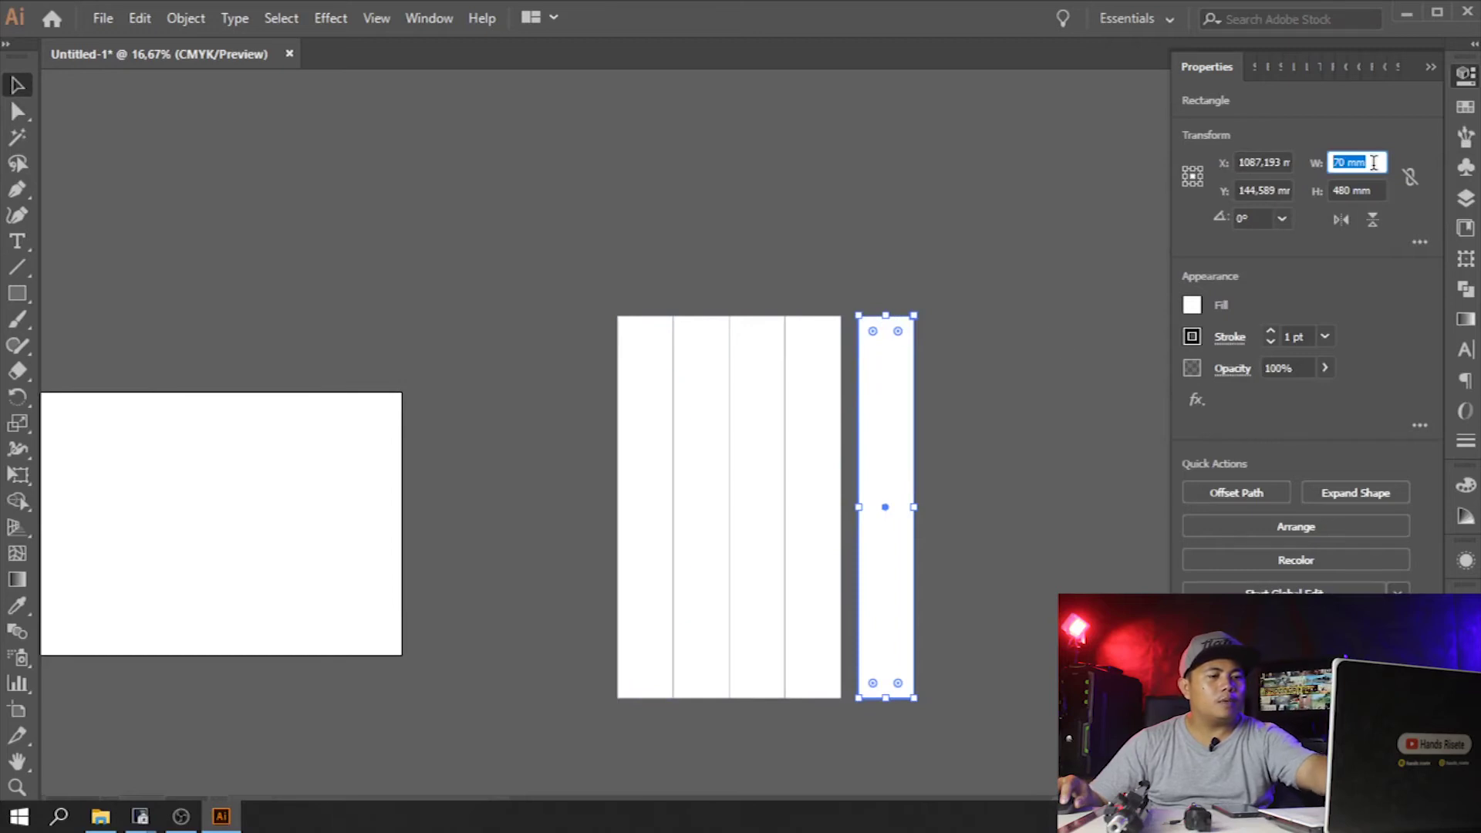
type("20")
left_click(1020, 183)
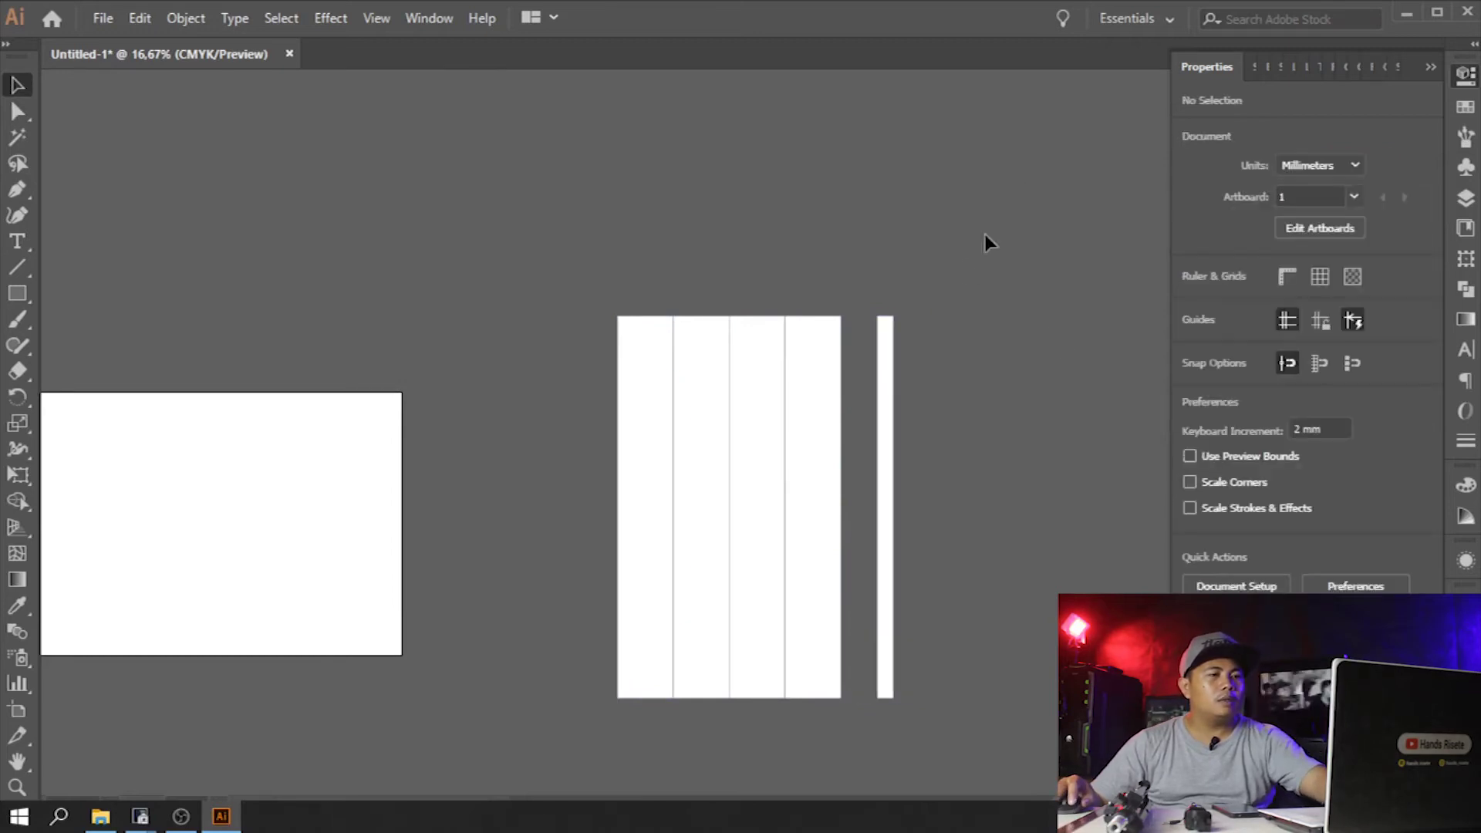
mouse_move(875, 355)
left_mouse_down()
mouse_move(836, 354)
mouse_move(858, 340)
left_mouse_up()
left_click(905, 308)
- Copy the four main panels upward, set the copies' height to 70 mm and seat them on the panels' top edge as flaps
scroll(859, 316, "down", 2)
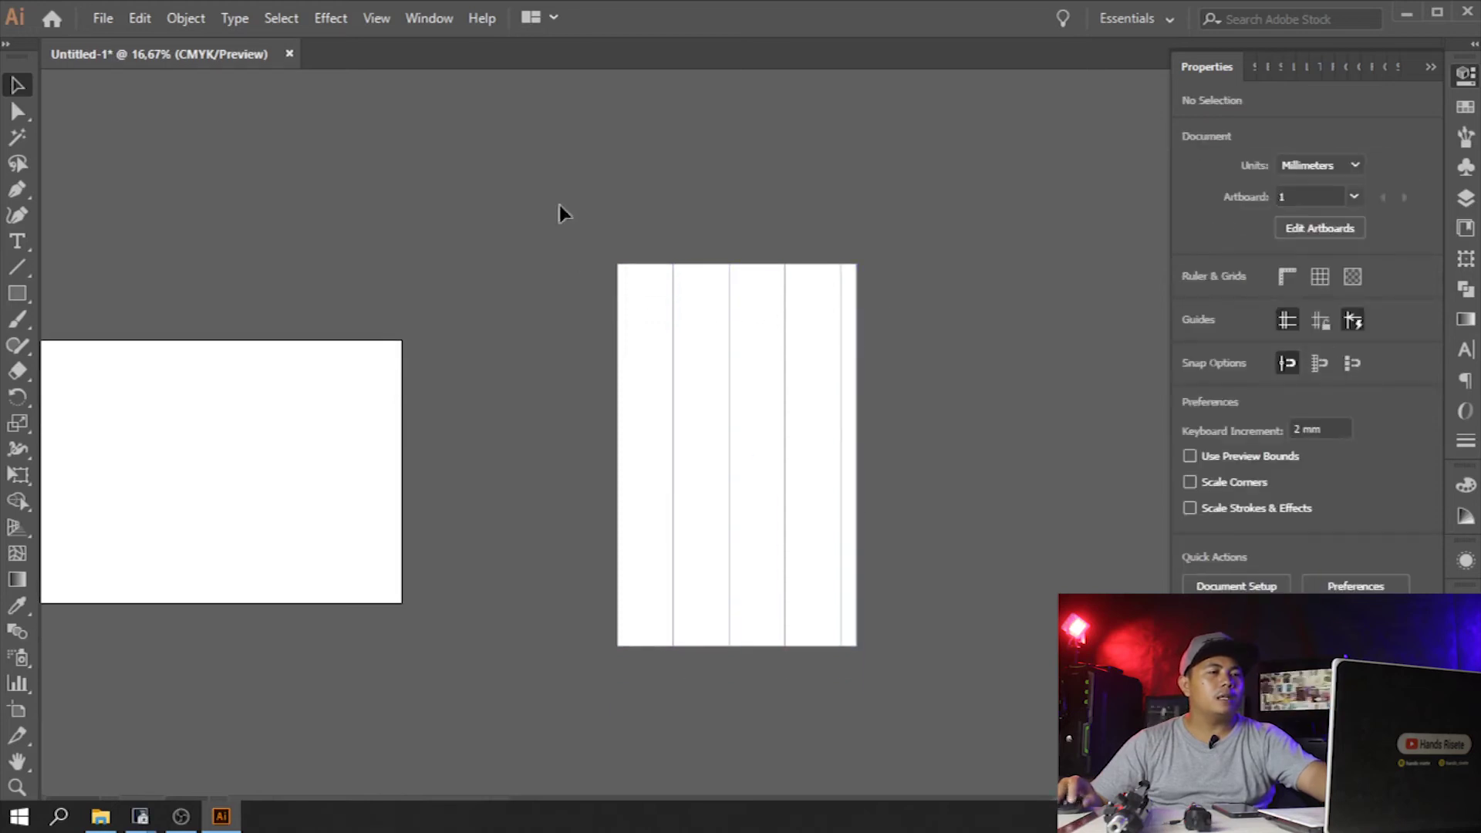
left_click_drag(829, 398, 794, 268)
scroll(848, 542, "up", 4)
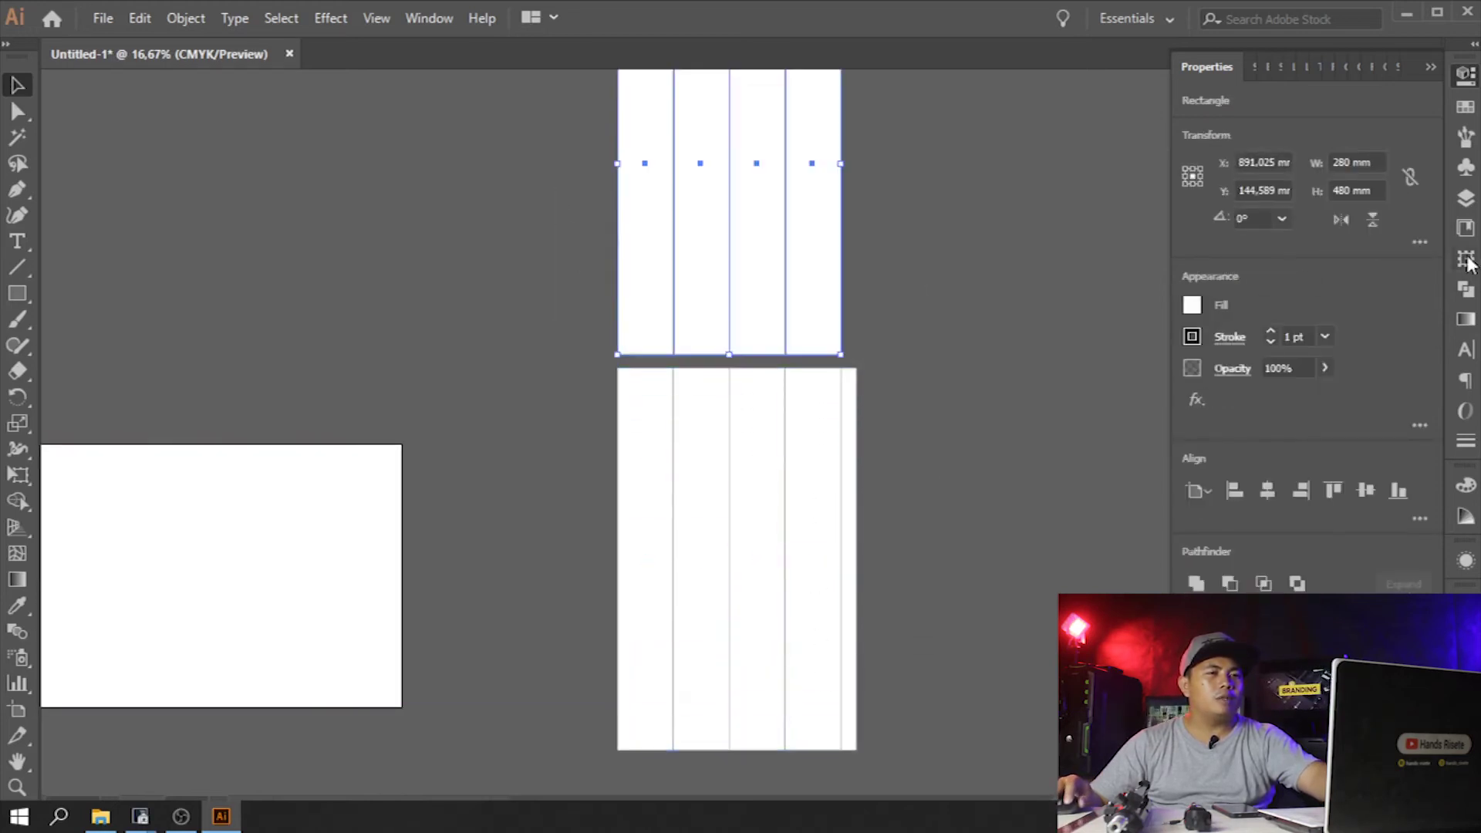
left_click(1379, 188)
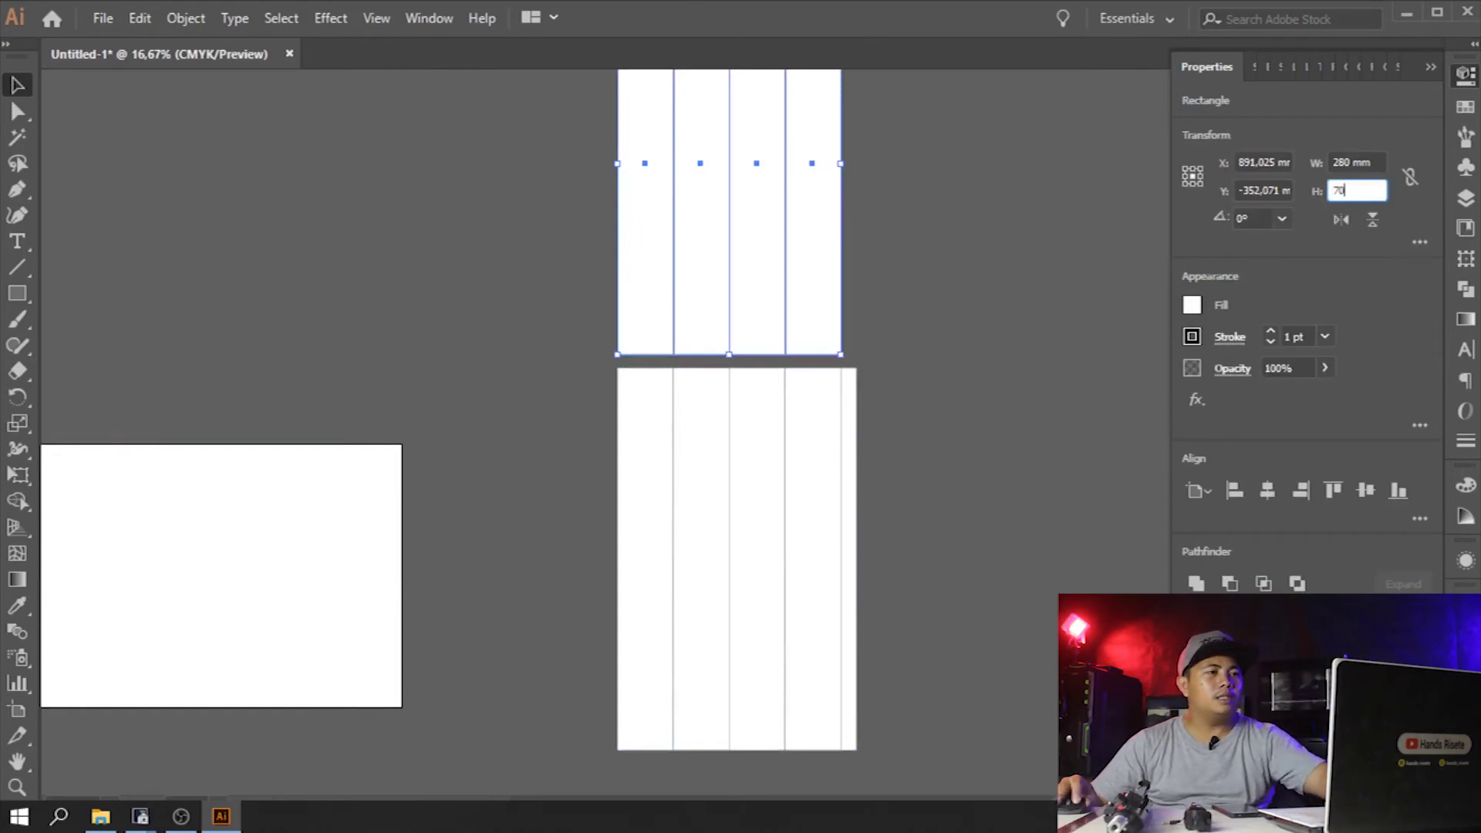
key("Return")
left_click_drag(747, 191, 794, 378)
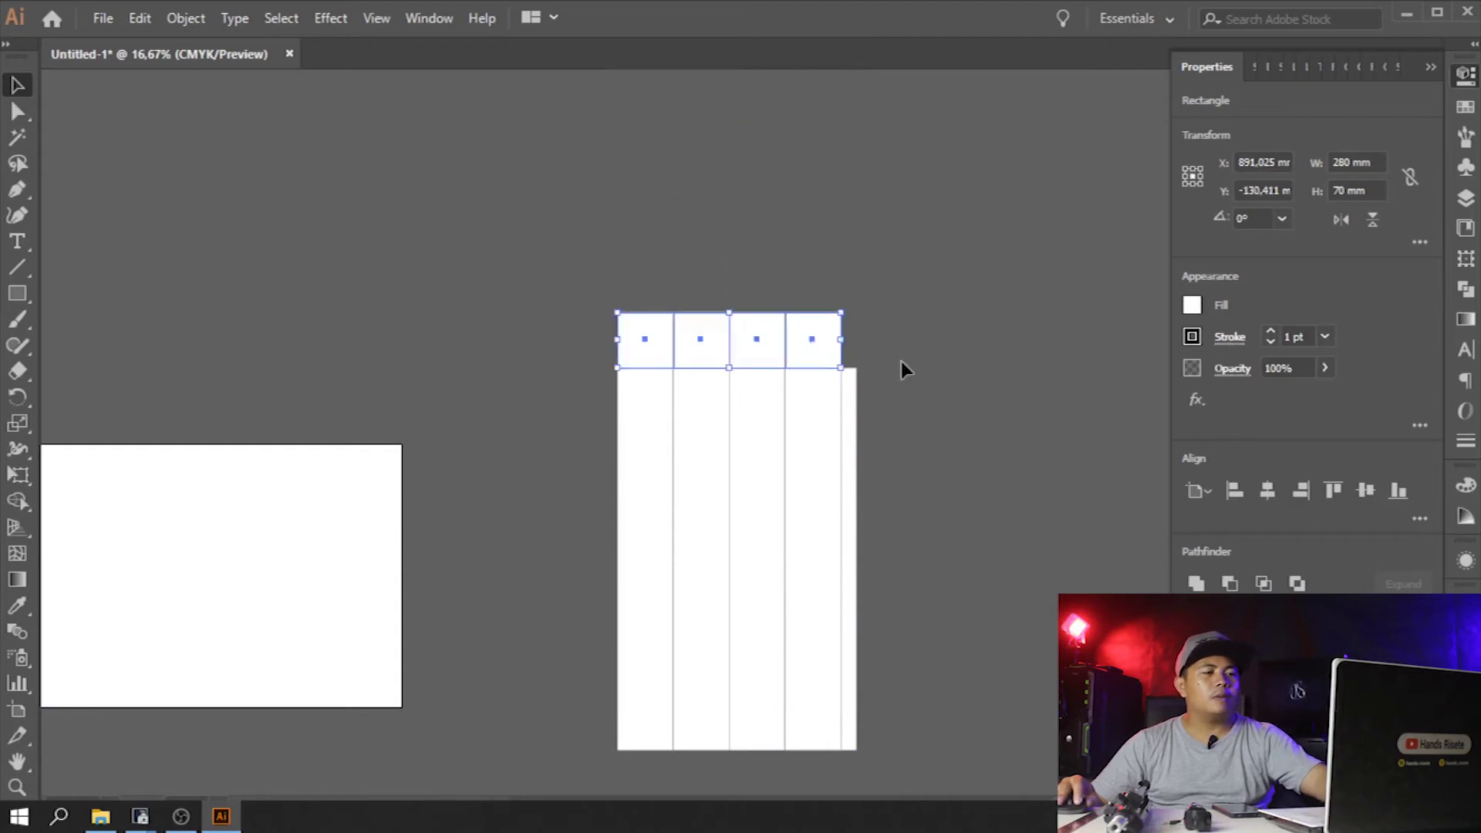
left_click(899, 367)
- Duplicate the row of four 70 mm flaps onto the bottom edge of the main panels
scroll(615, 164, "down", 3)
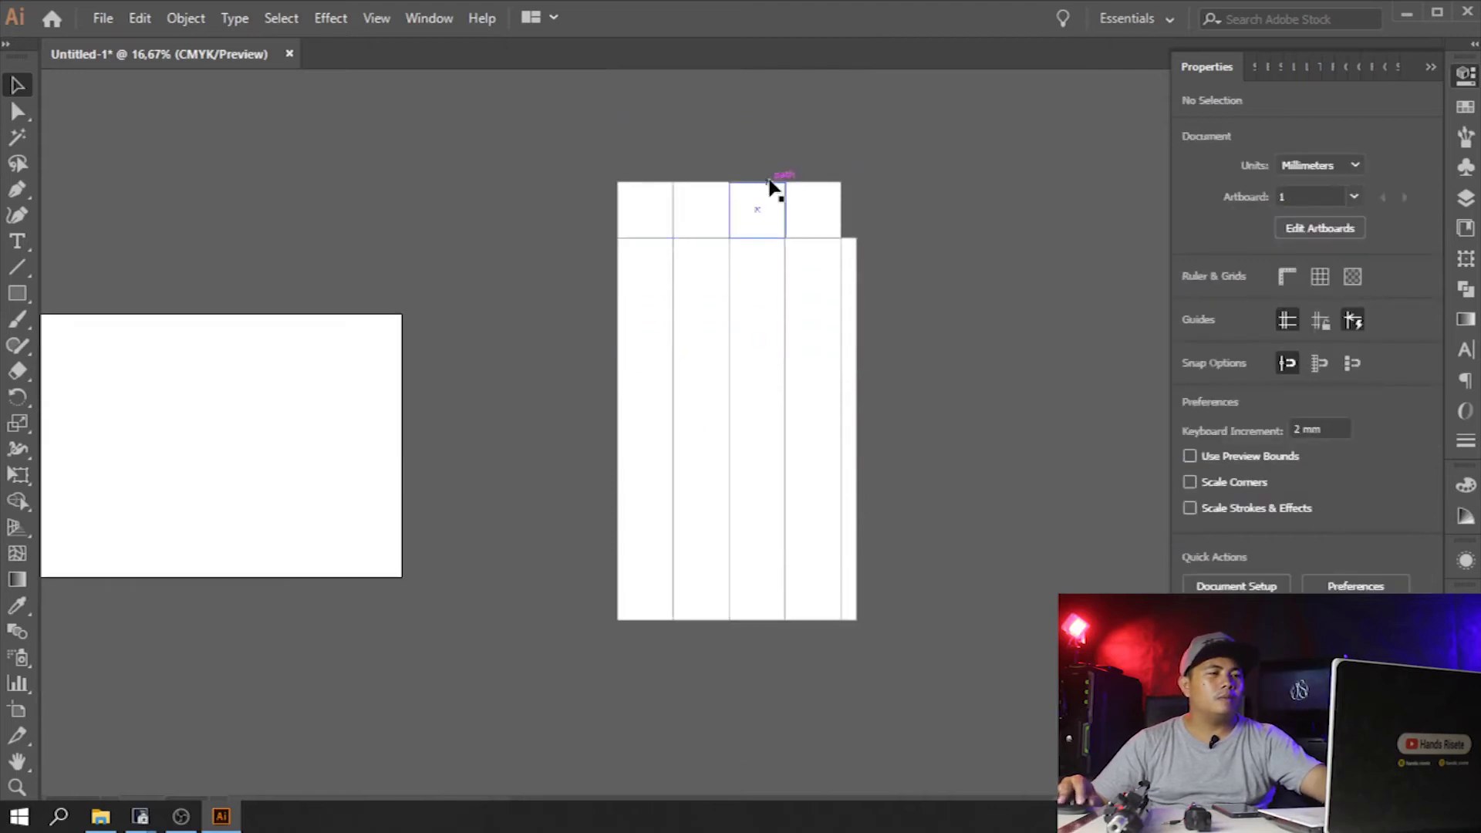
left_click_drag(819, 195, 877, 628)
left_click(948, 523)
- Delete the upper flap of the first panel
key("z")
left_click_drag(484, 103, 1042, 426)
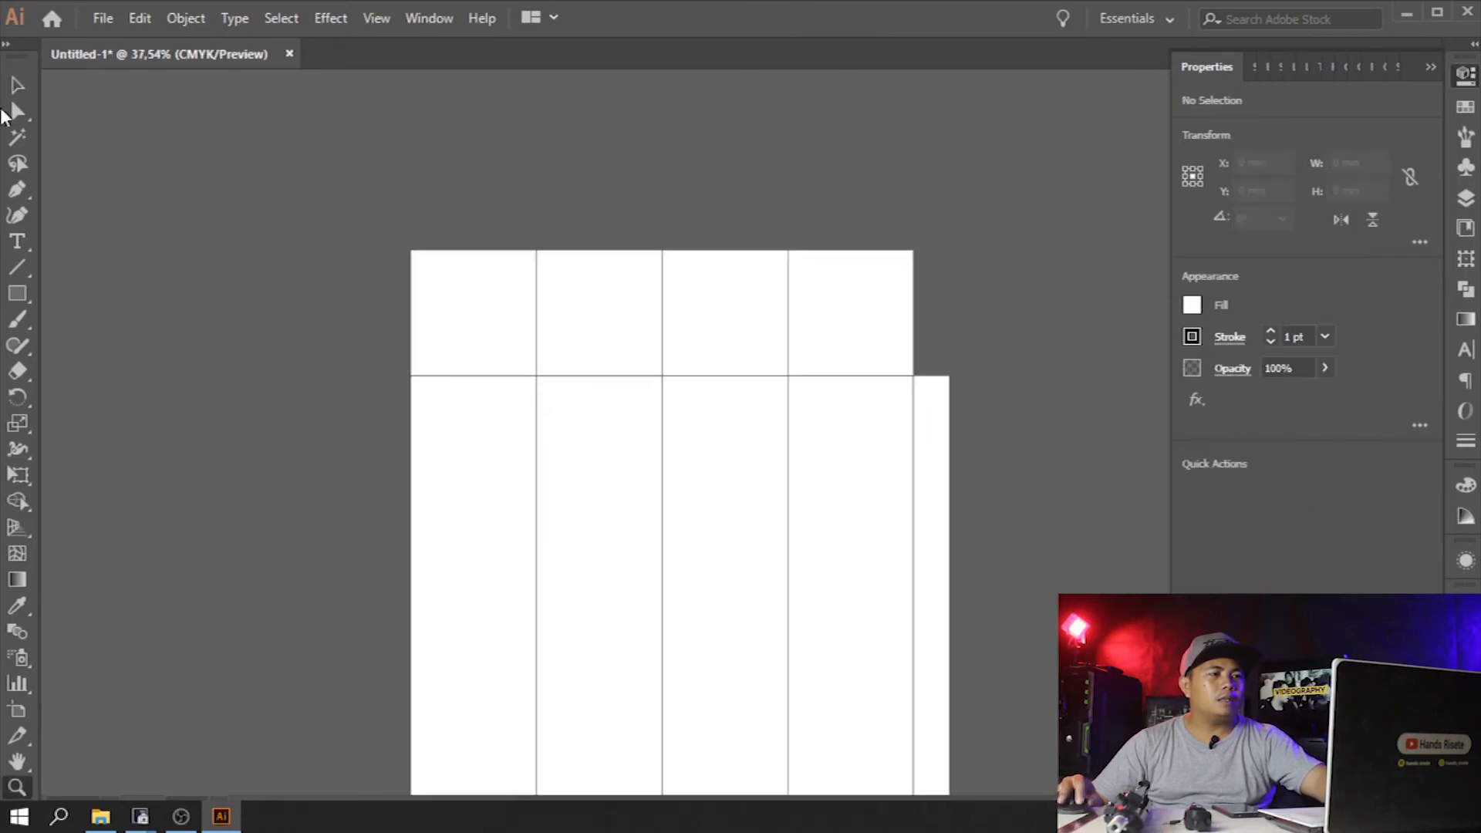
left_click(17, 85)
key("Delete")
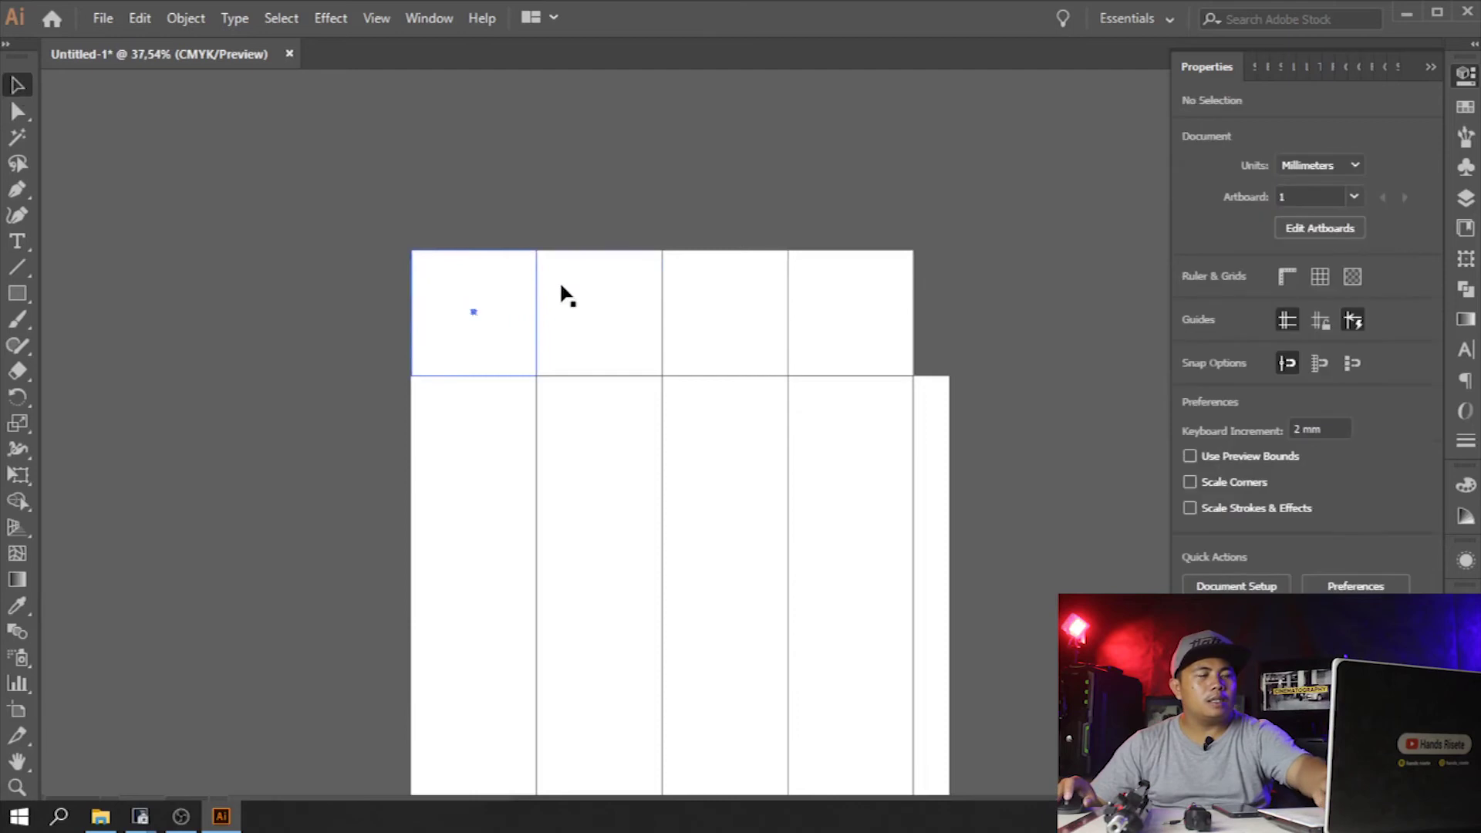
- Examine the lower flaps of the second, third and fourth panels
scroll(562, 291, "down", 3)
key("ctrl+minus")
key("ctrl+minus")
key("ctrl+minus")
scroll(702, 316, "down", 2)
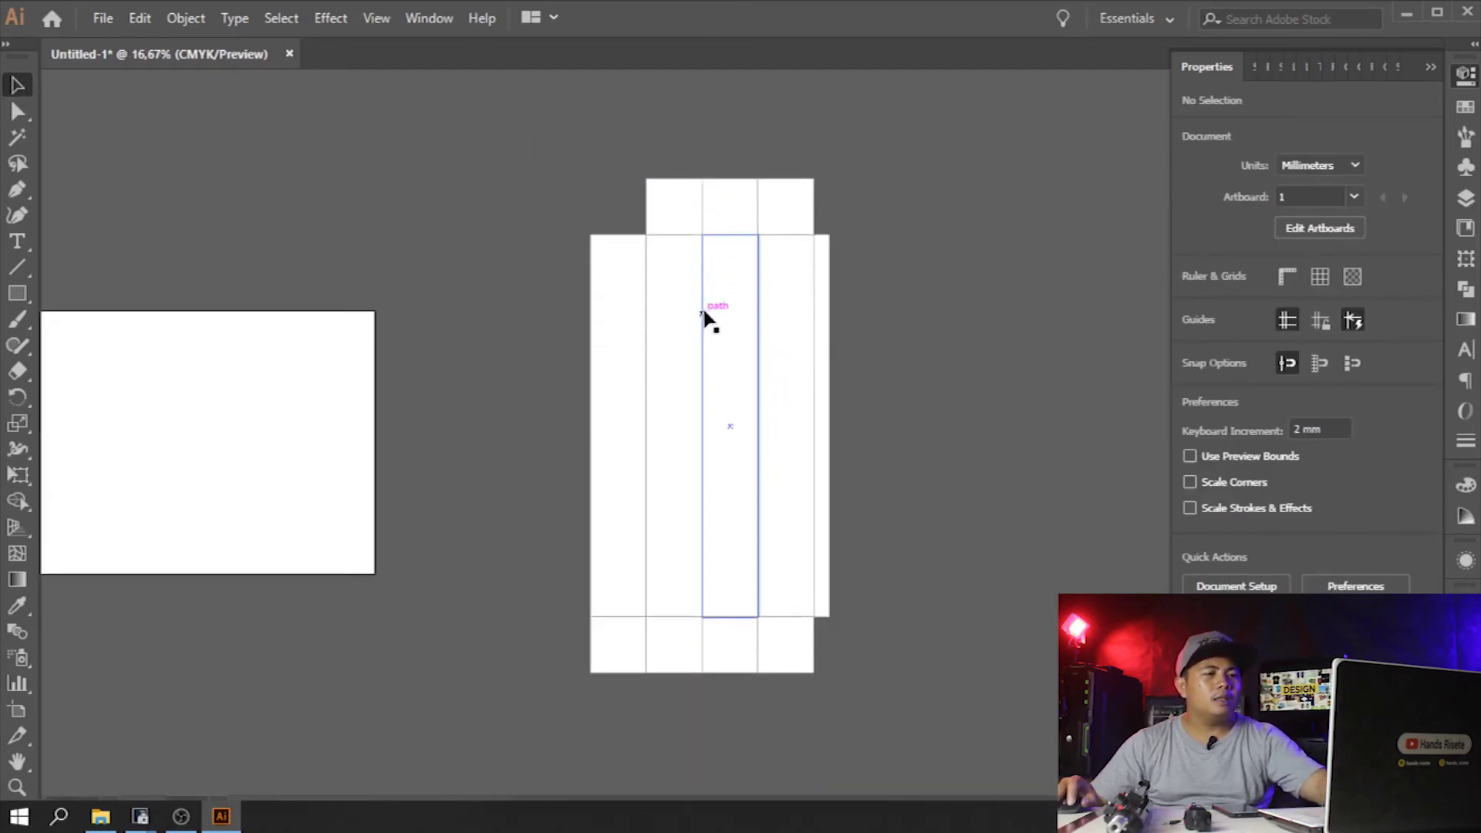
left_click(713, 653)
left_click_drag(713, 653, 678, 663)
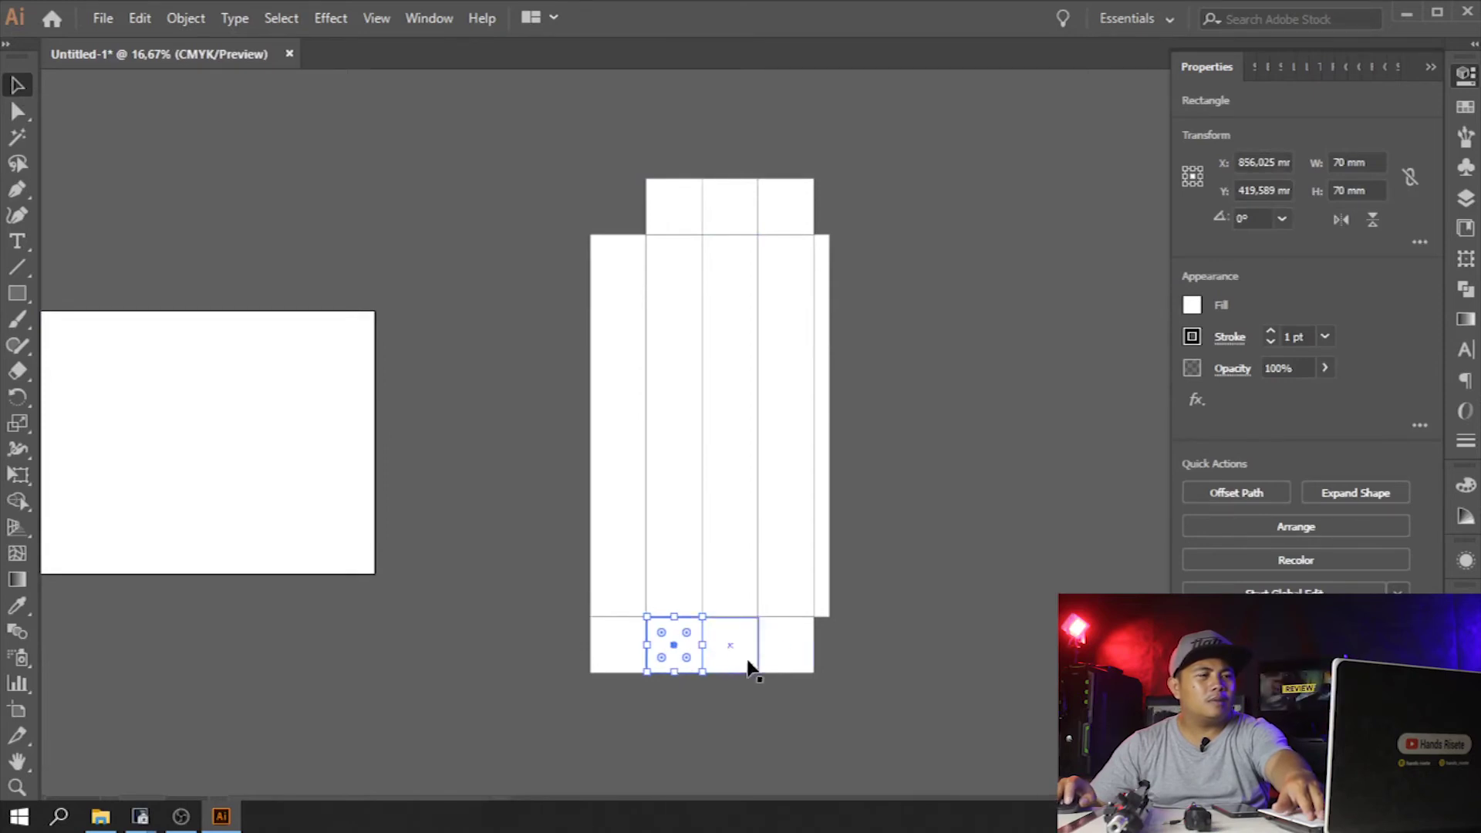
left_click(798, 648)
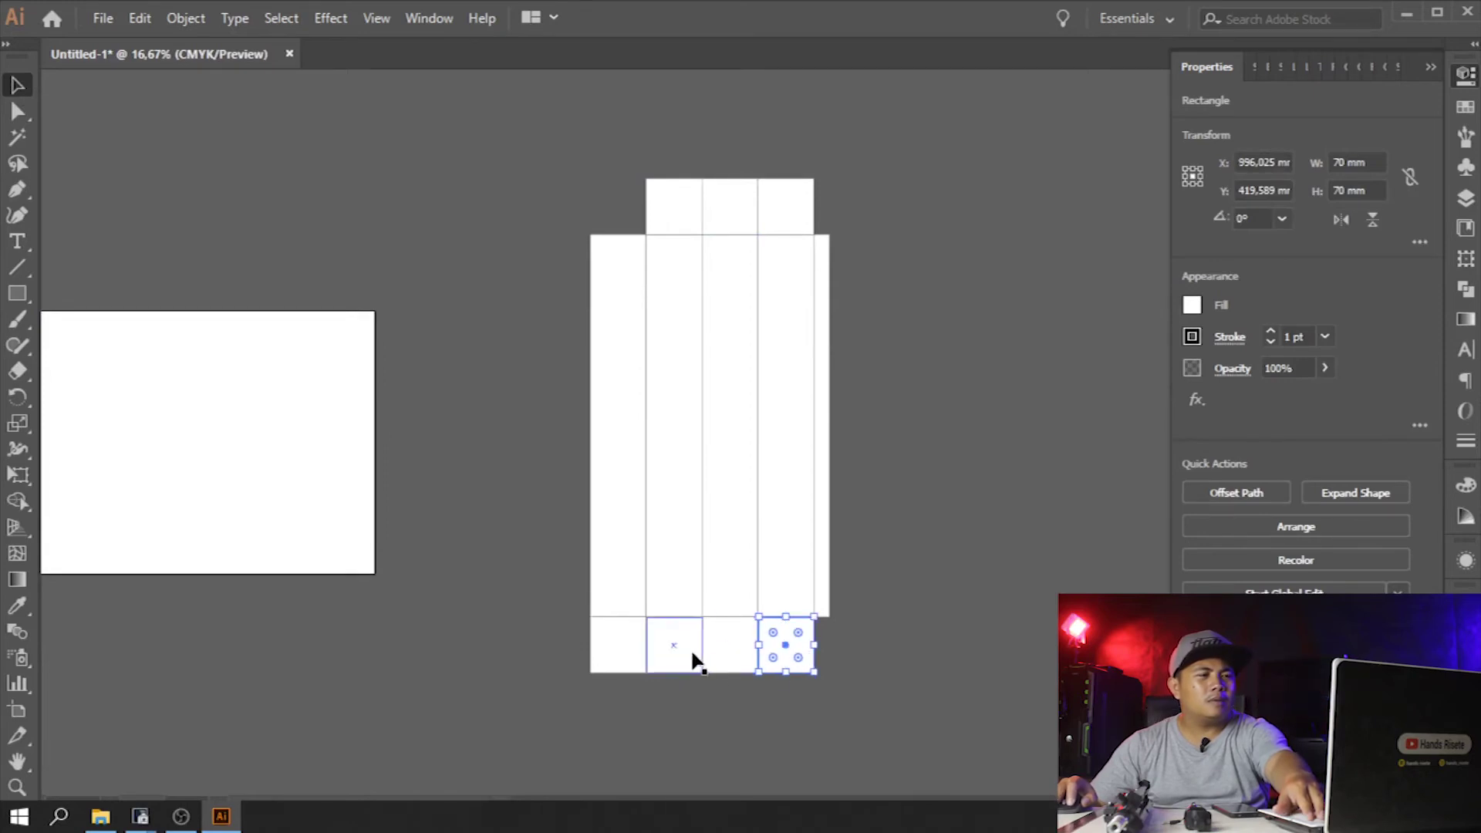
left_click(874, 609)
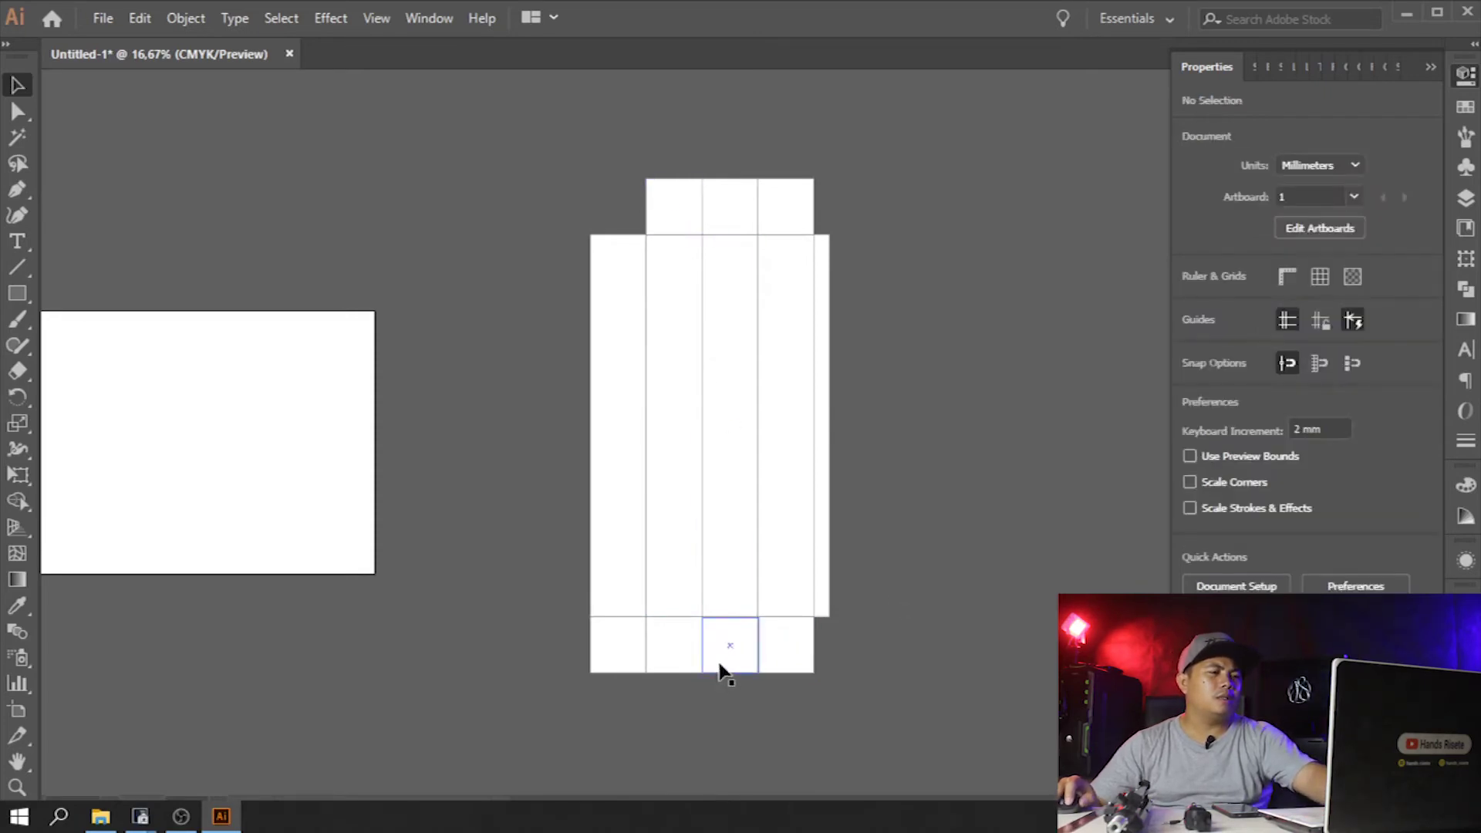
- Delete the third panel's lower flap, following the layout of the earlier die-line beside the artboard
left_click_drag(435, 484, 1188, 521)
left_click_drag(1077, 518, 821, 461)
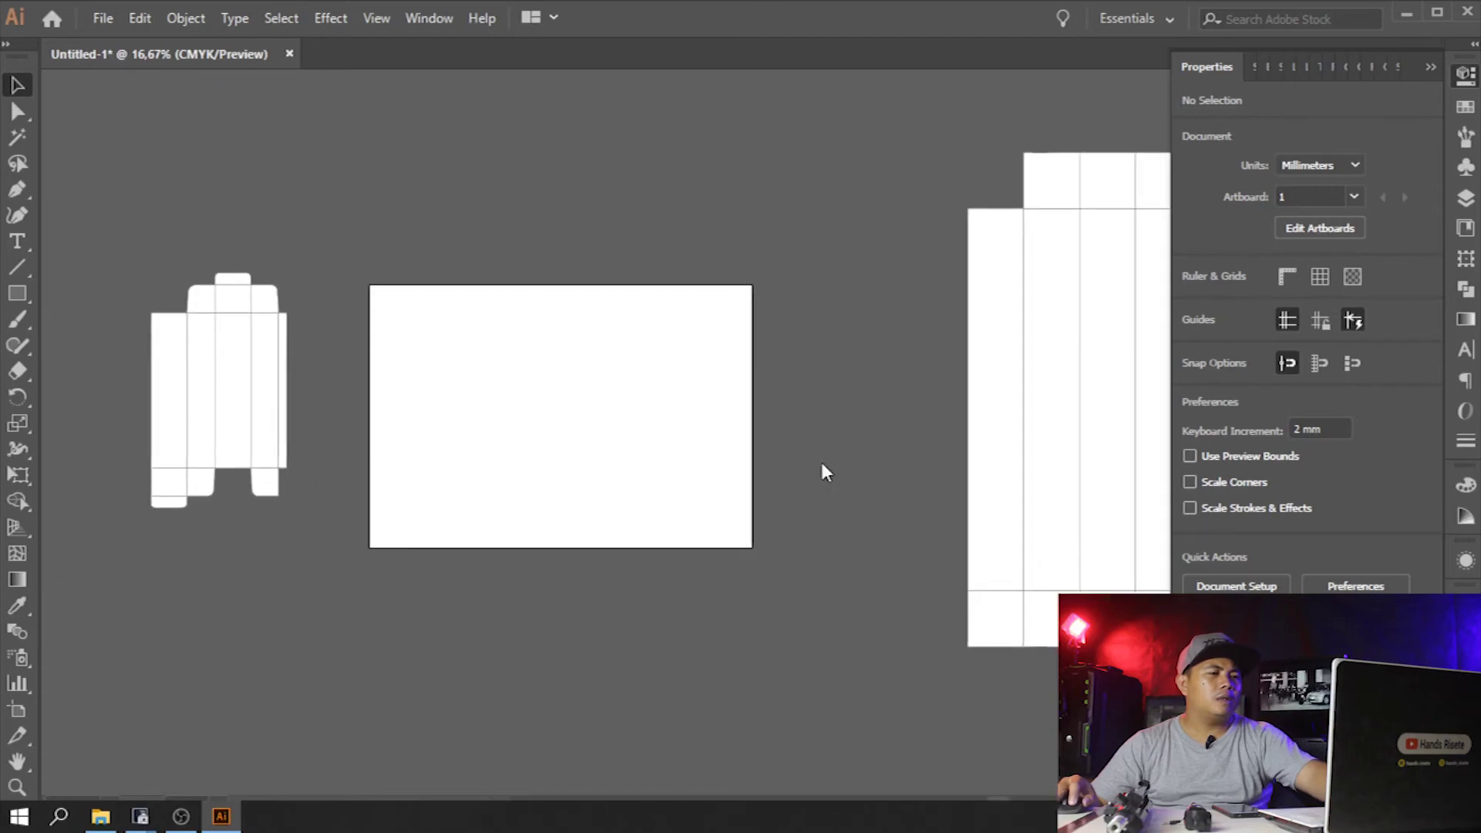
left_click_drag(813, 461, 790, 440)
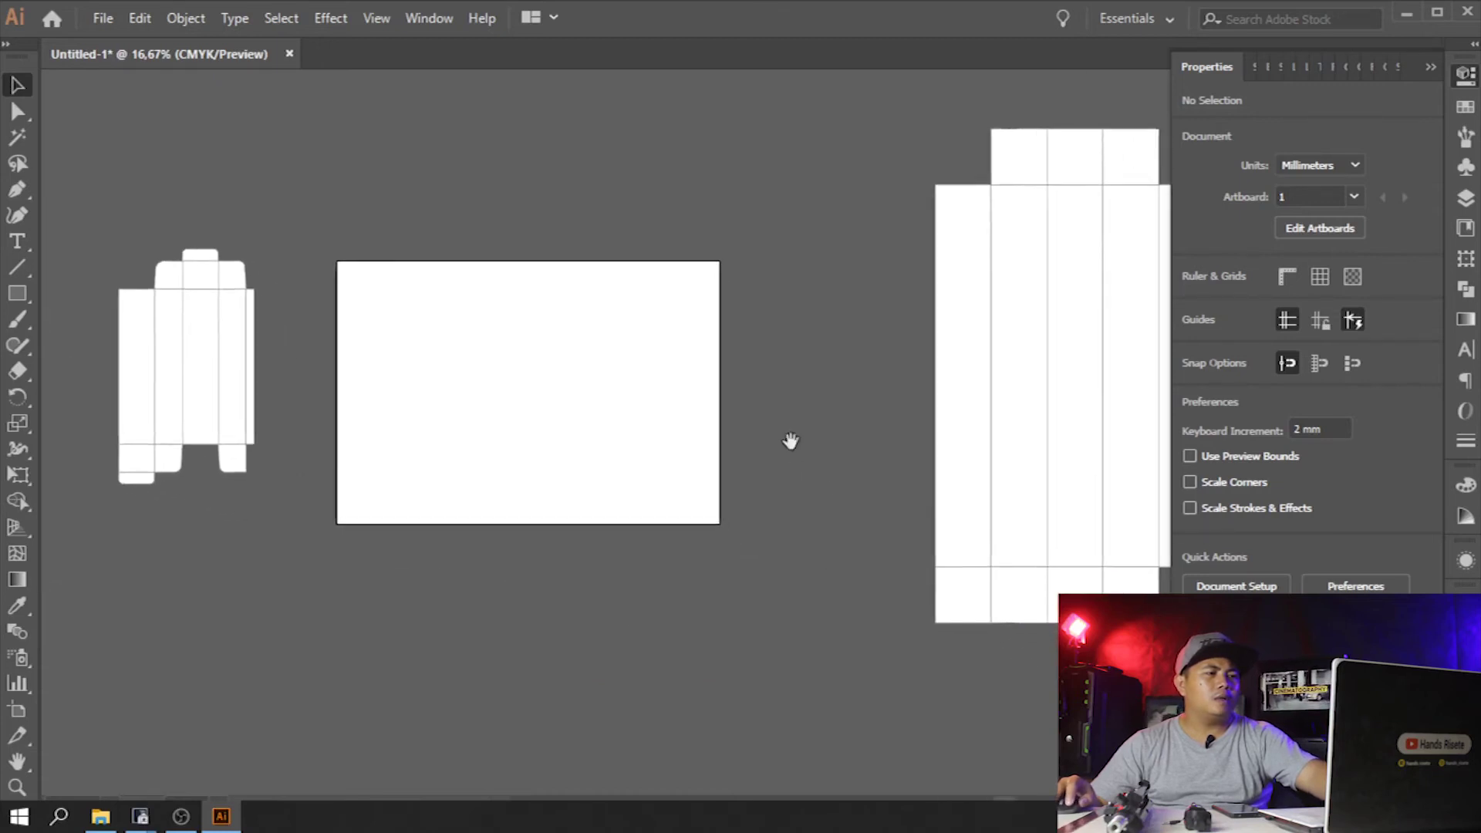
left_click(1054, 592)
key("Delete")
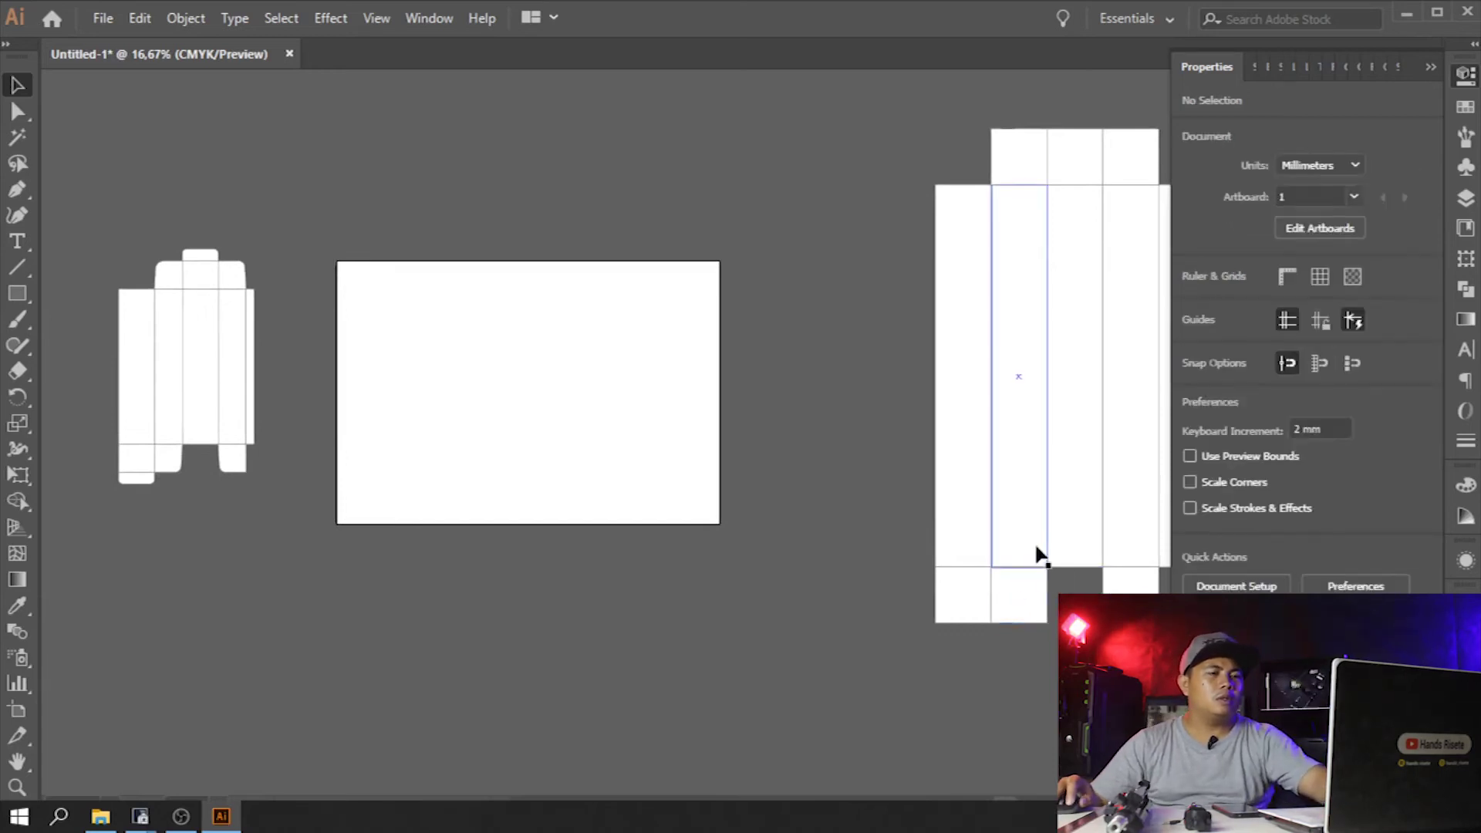
- Copy the third panel's upper flap to the space above it and set the copy's height to 20 mm
left_click_drag(1044, 488, 970, 488)
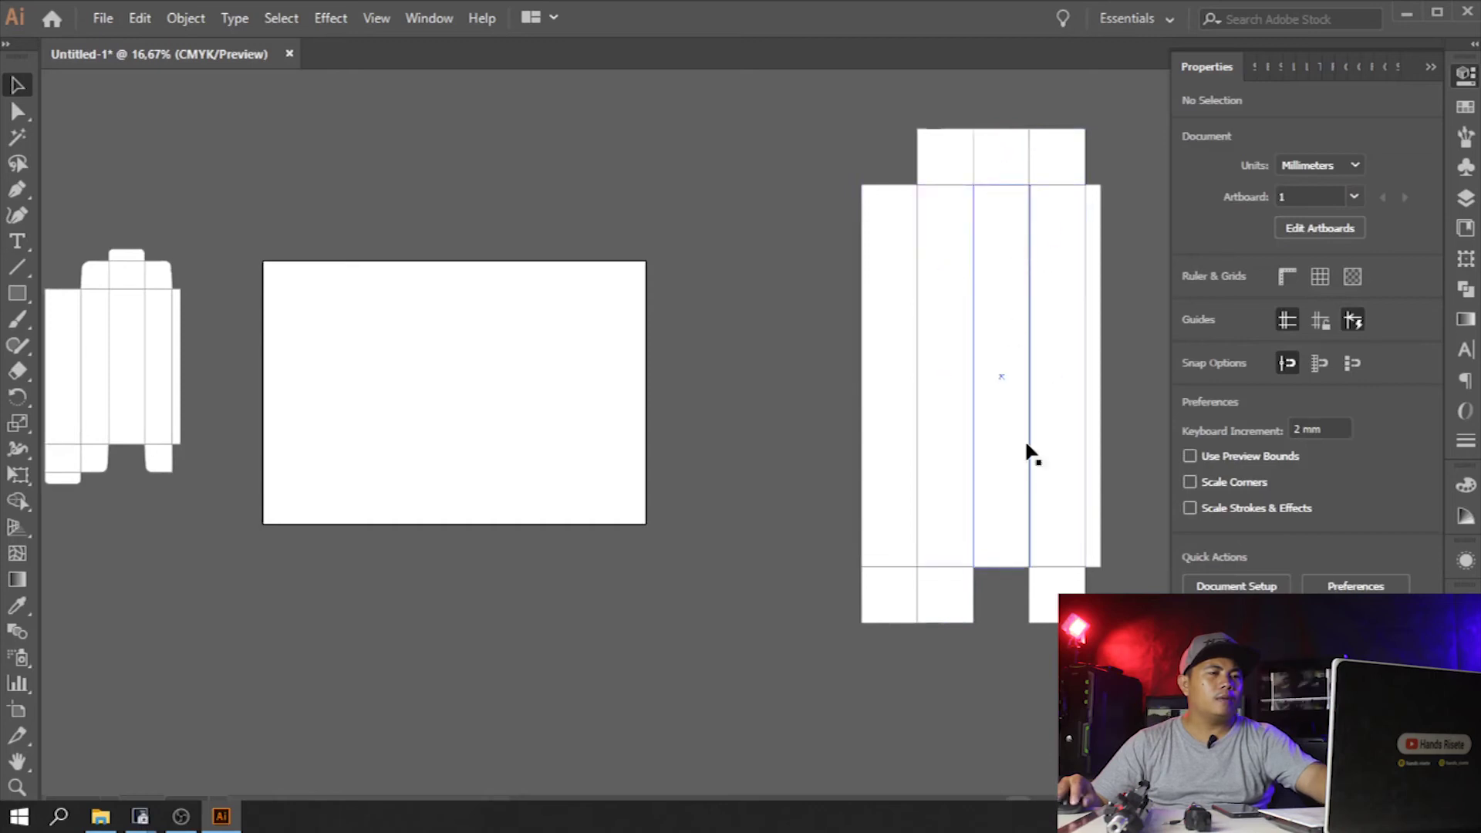
left_click_drag(1017, 482, 868, 536)
left_click_drag(864, 212, 862, 134)
left_click(1356, 191)
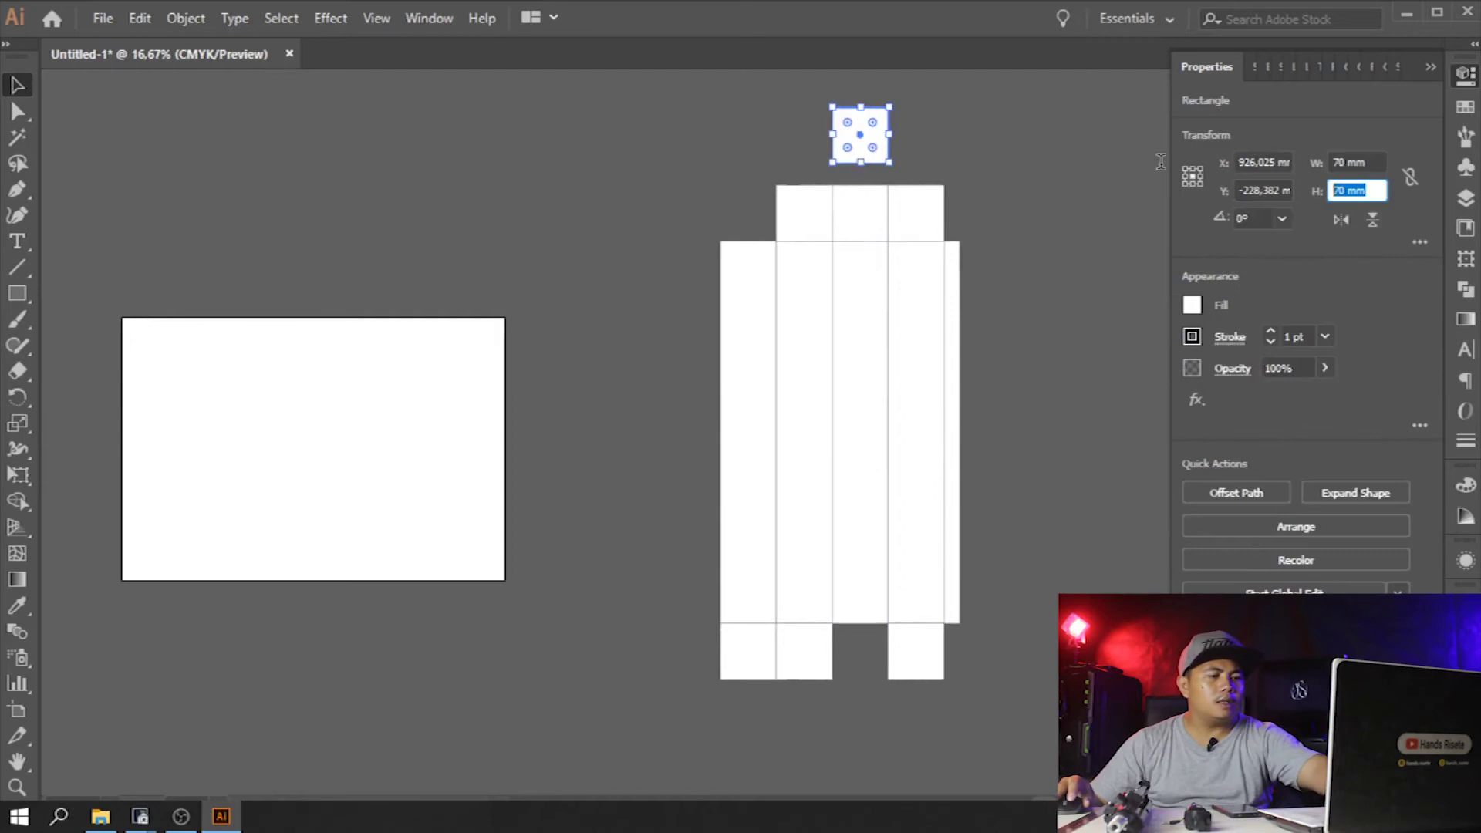
type("20")
key("Return")
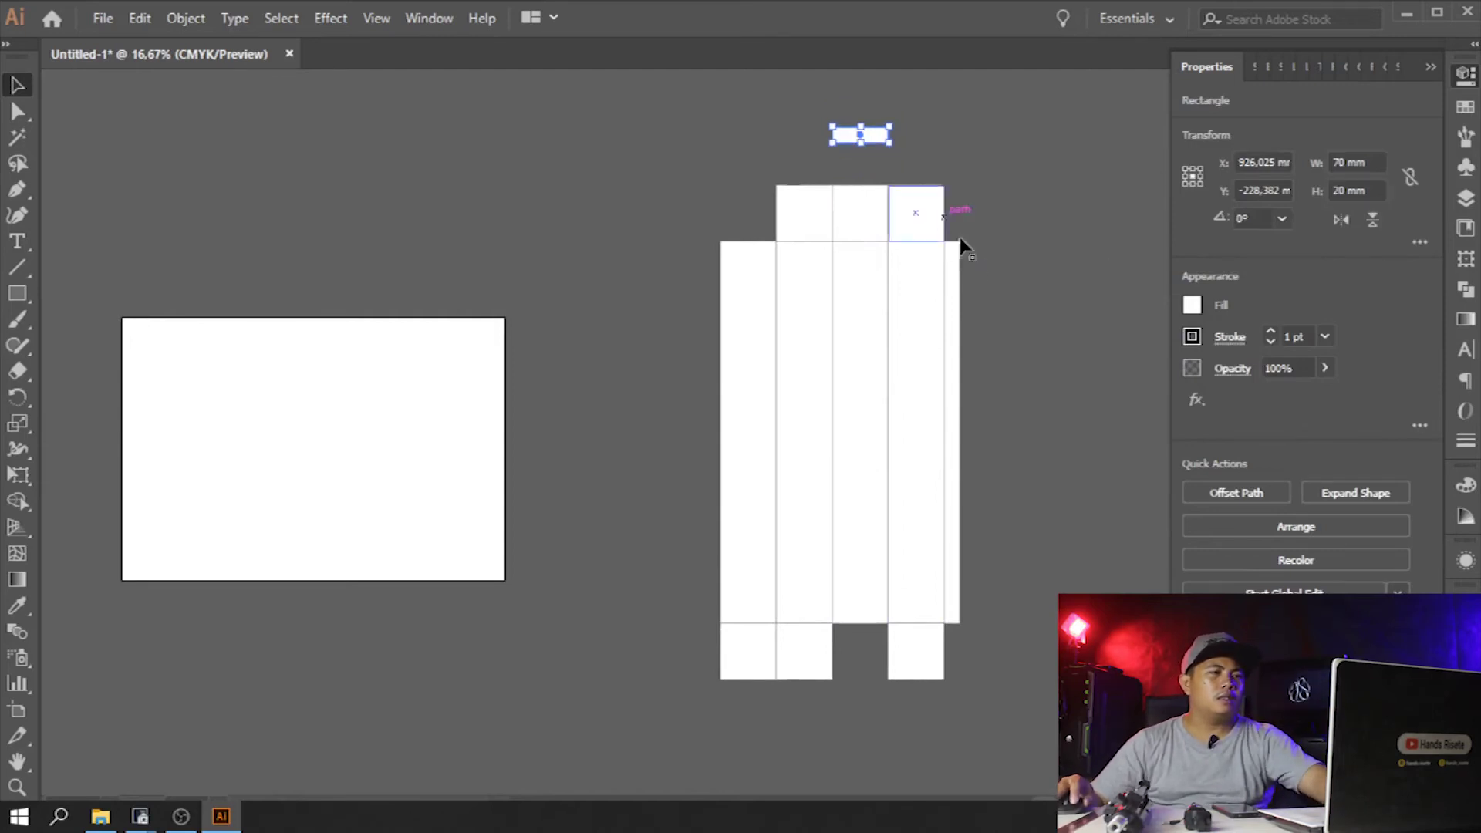
left_click(1058, 208)
- Round the two upper corners of the 20 mm tab and seat it on top of the third panel's upper flap
key("z")
left_click_drag(753, 81, 963, 237)
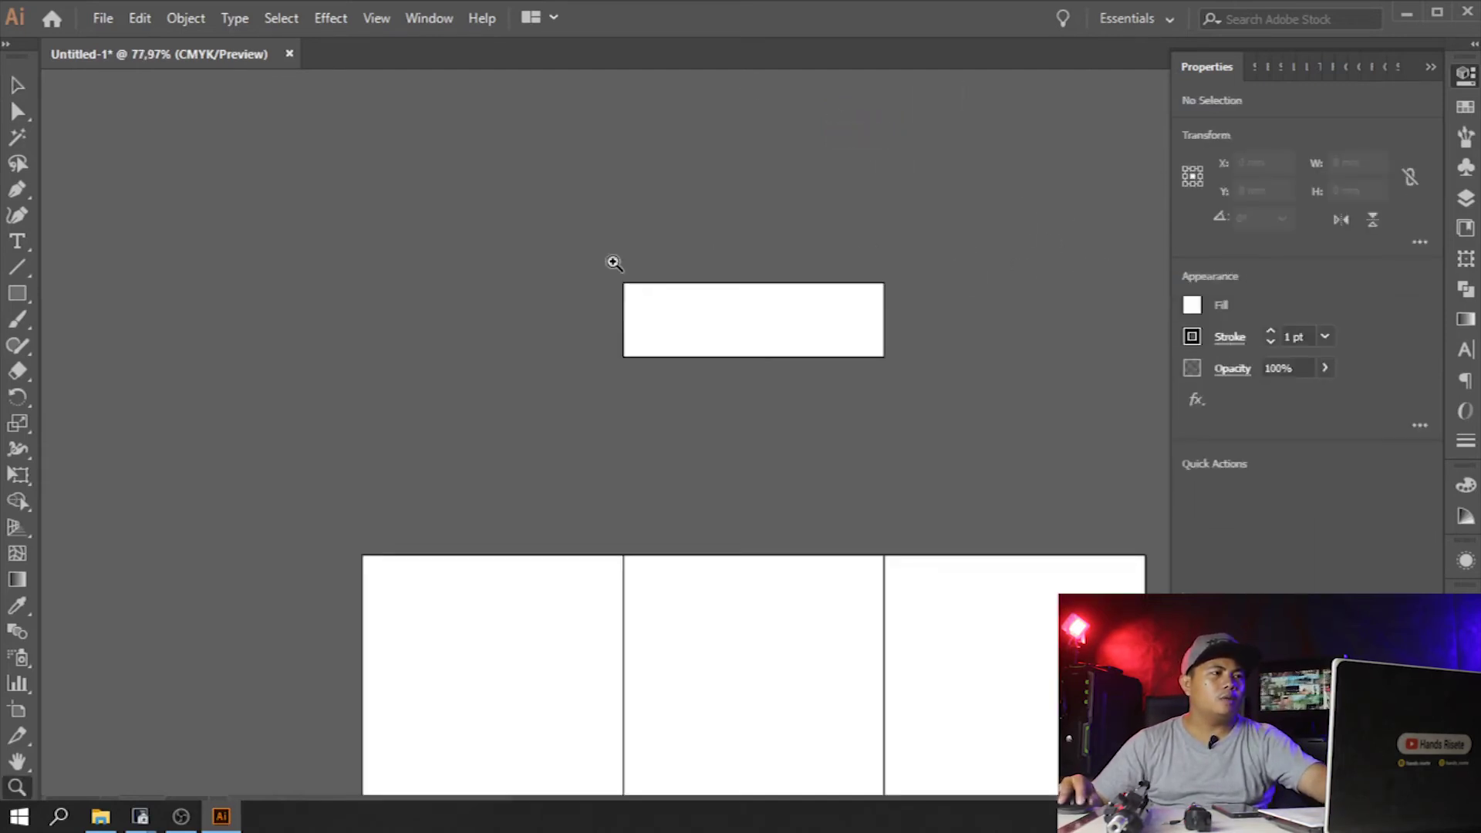
key("v")
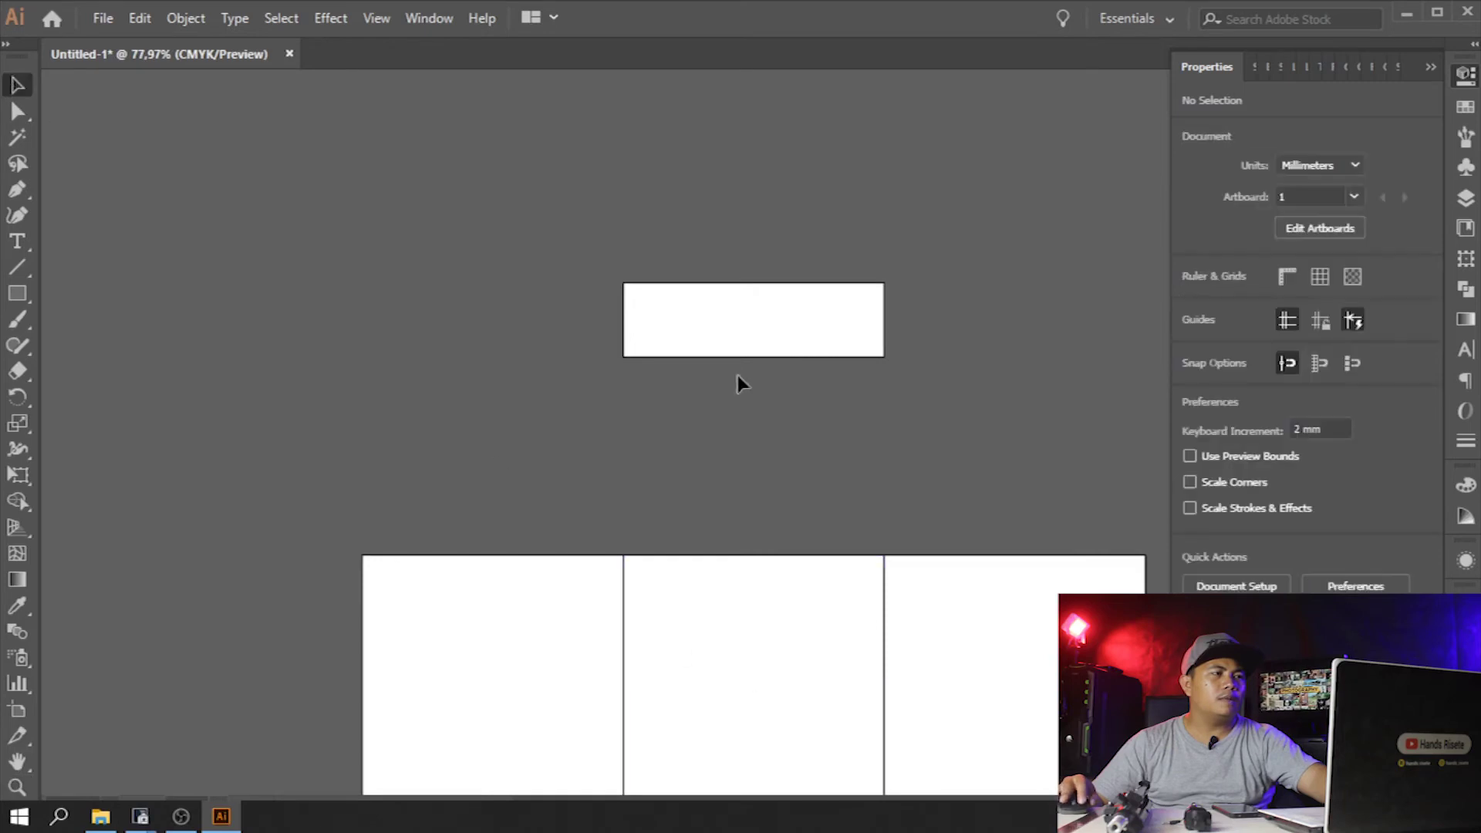
left_click(17, 112)
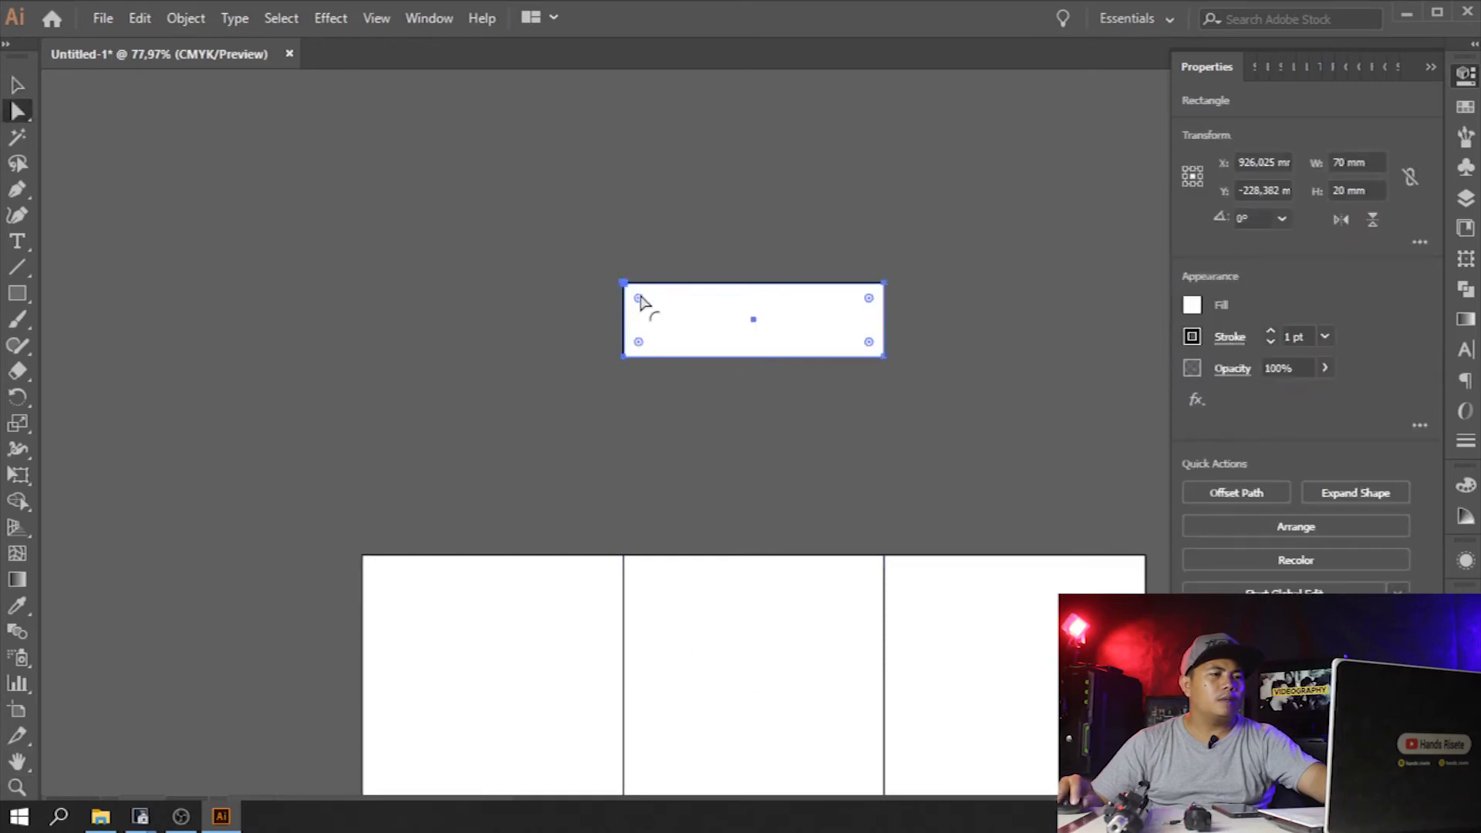
left_click_drag(868, 299, 841, 307)
left_click(27, 91)
left_click(718, 402)
left_click_drag(722, 360, 756, 566)
left_click(661, 330)
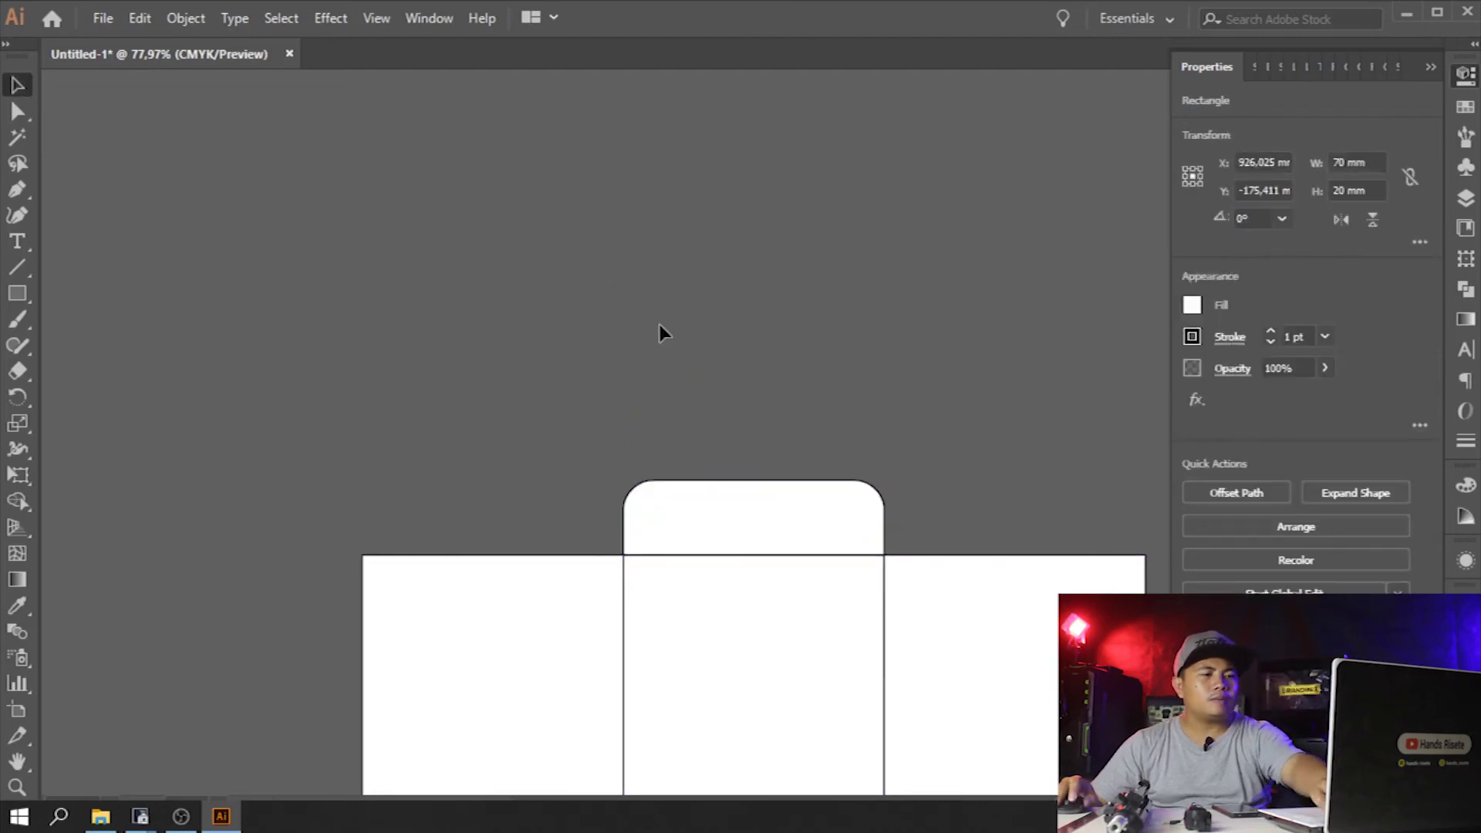
- Copy the rounded tab rotated 180° to the first panel's lower flap and center it horizontally on that flap
key("ctrl+minus")
key("ctrl+minus")
key("ctrl+minus")
key("ctrl+minus")
scroll(793, 367, "down", 6)
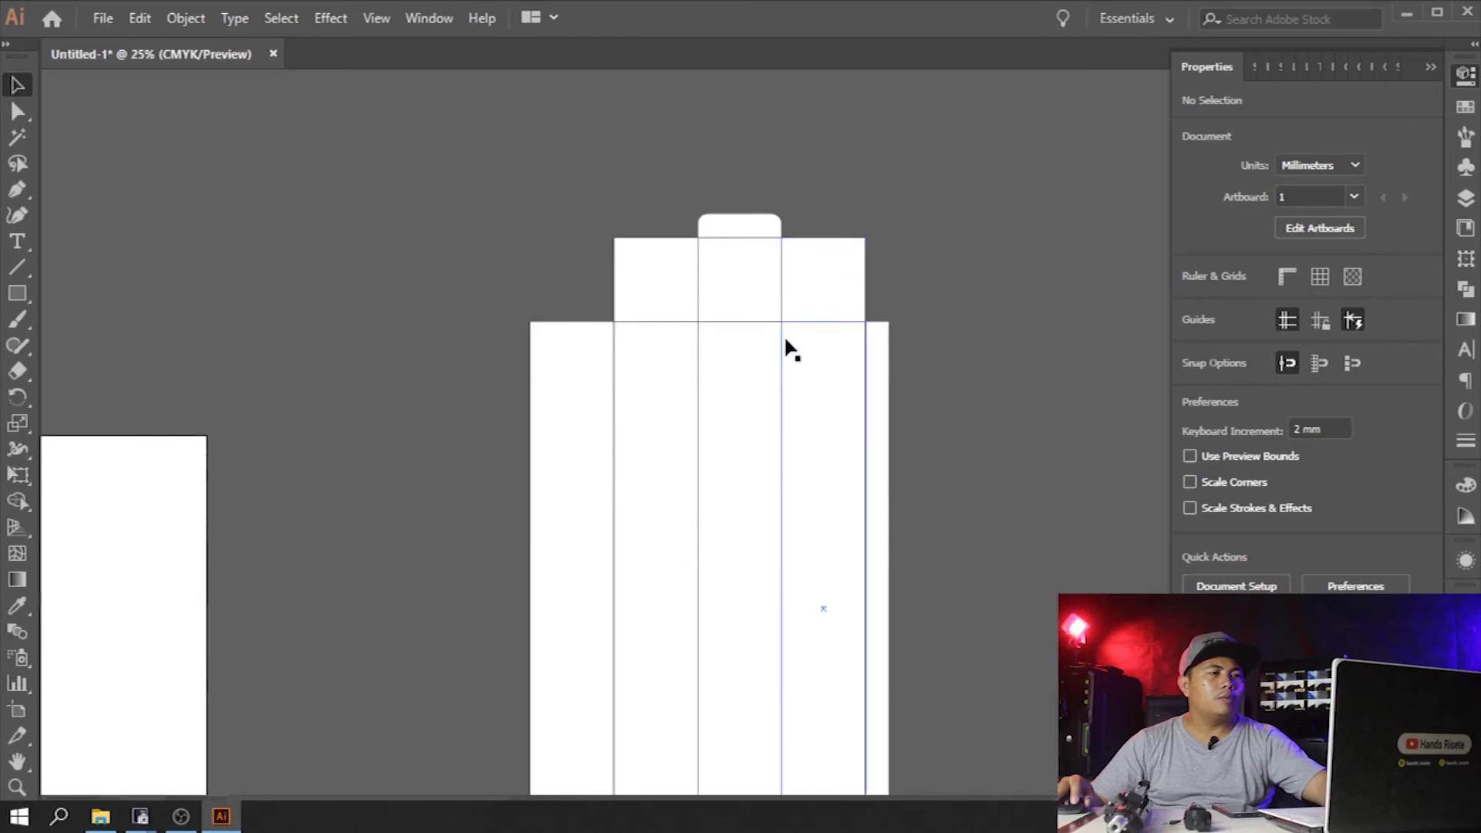
left_click_drag(739, 121, 488, 609)
left_click_drag(500, 590, 346, 381)
left_click(527, 360)
left_click_drag(567, 336, 658, 609)
left_click(627, 533, "shift")
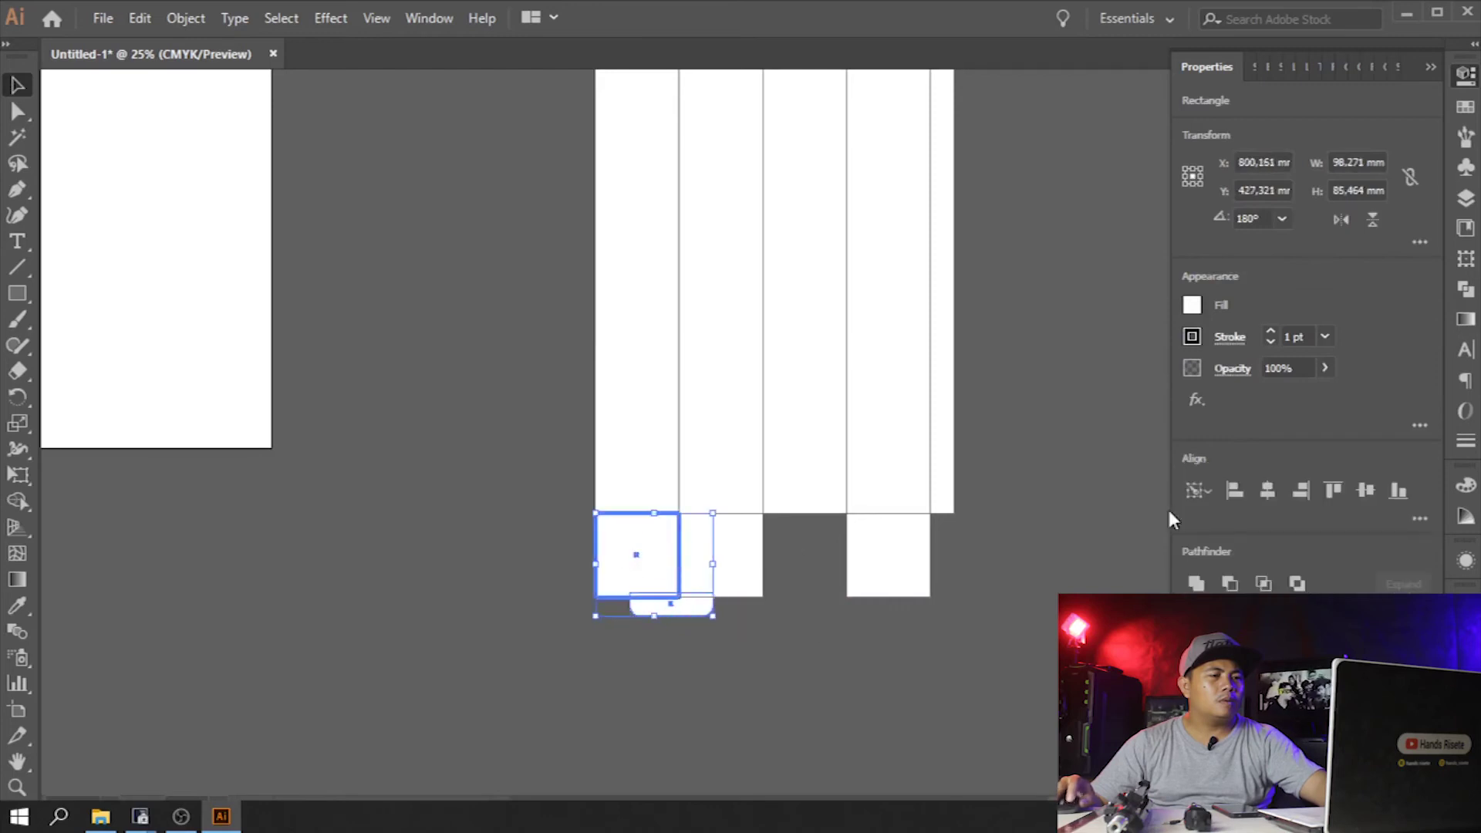
left_click(1269, 492)
left_click(925, 638)
- Move the rotated tab so that it sits flush against the bottom edge of the first panel's lower flap
key("z")
left_click_drag(553, 550, 733, 658)
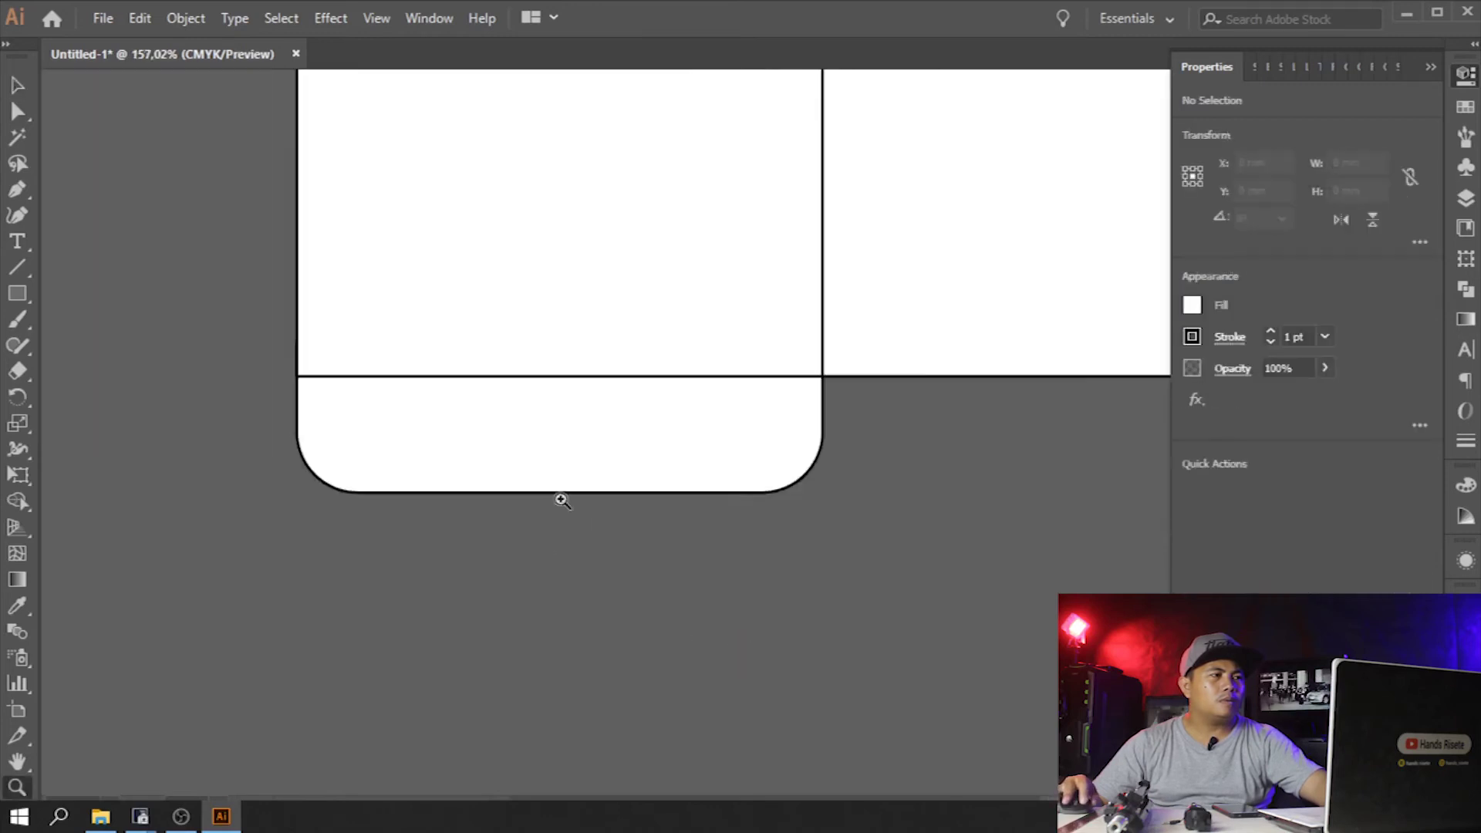
left_click(18, 82)
mouse_move(542, 380)
left_mouse_down()
mouse_move(571, 562)
mouse_move(540, 375)
left_mouse_up()
left_click(885, 551)
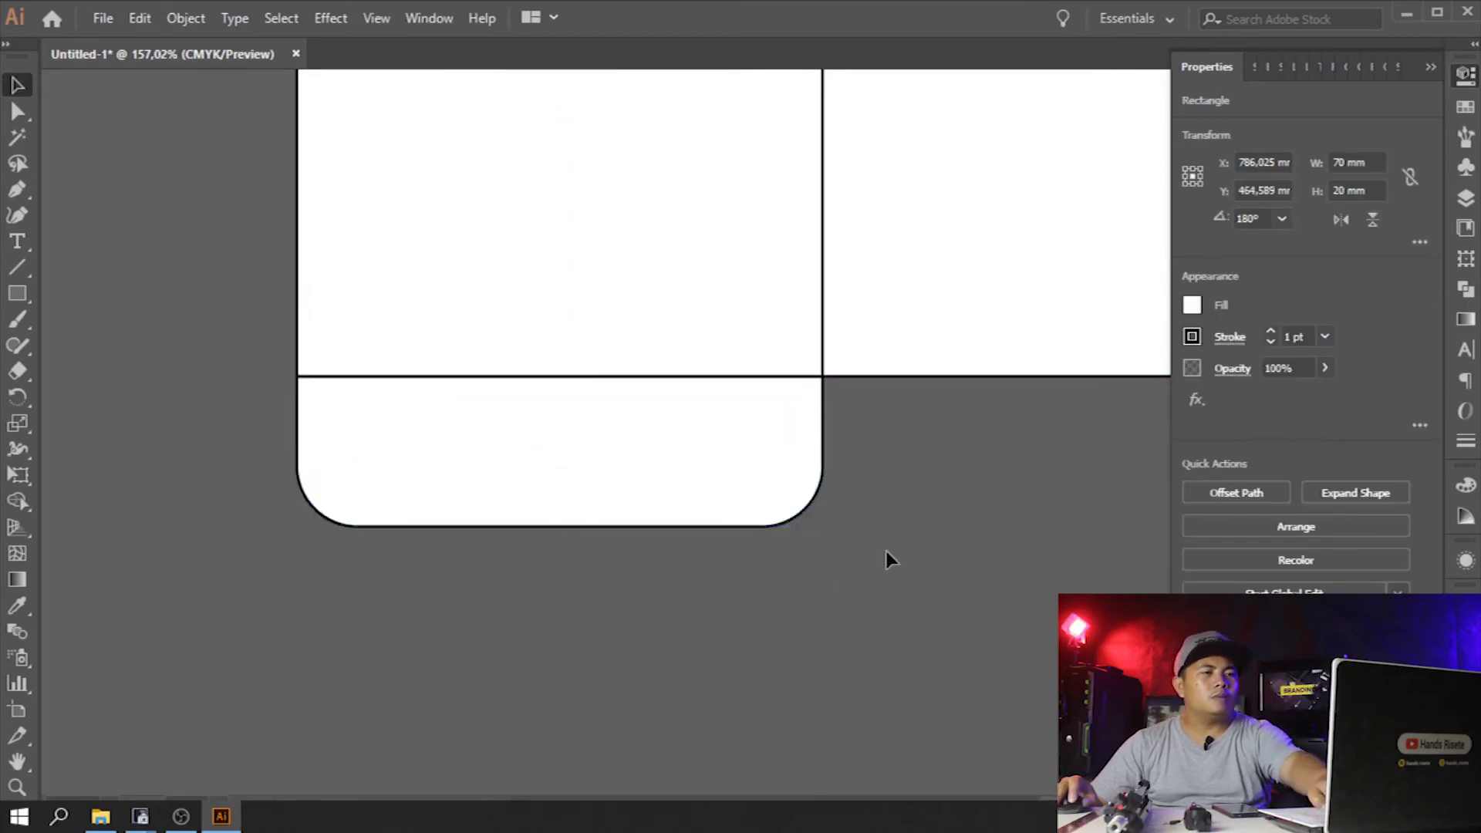
- Shift the outer top corner of the second panel's upper flap inward by 2 mm and round it to about 16.4 mm
key("ctrl+1")
key("ctrl+minus")
key("ctrl+minus")
key("ctrl+minus")
key("ctrl+minus")
key("ctrl+minus")
scroll(903, 455, "up", 8)
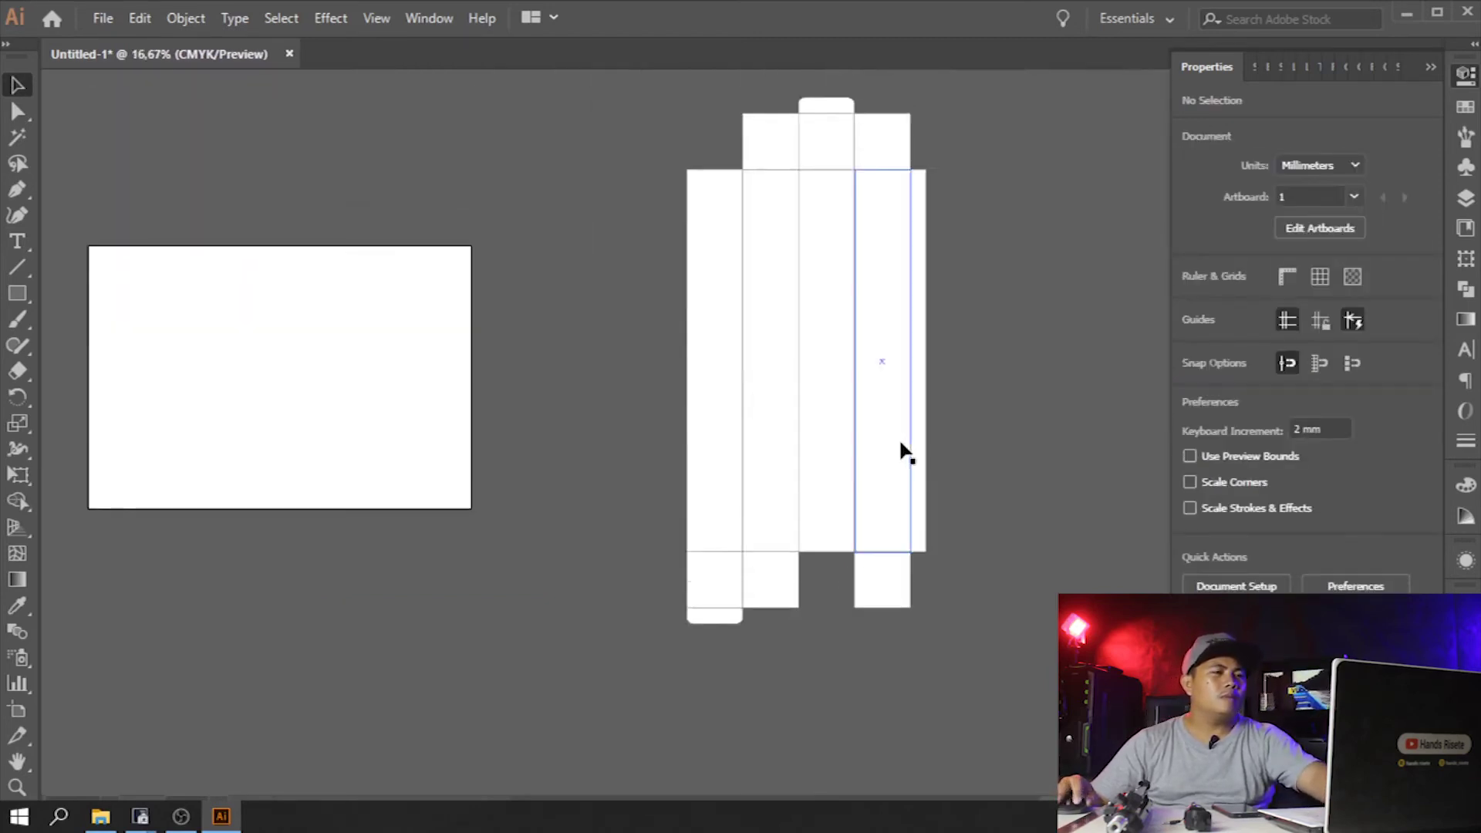
scroll(969, 373, "up", 5)
left_click(17, 110)
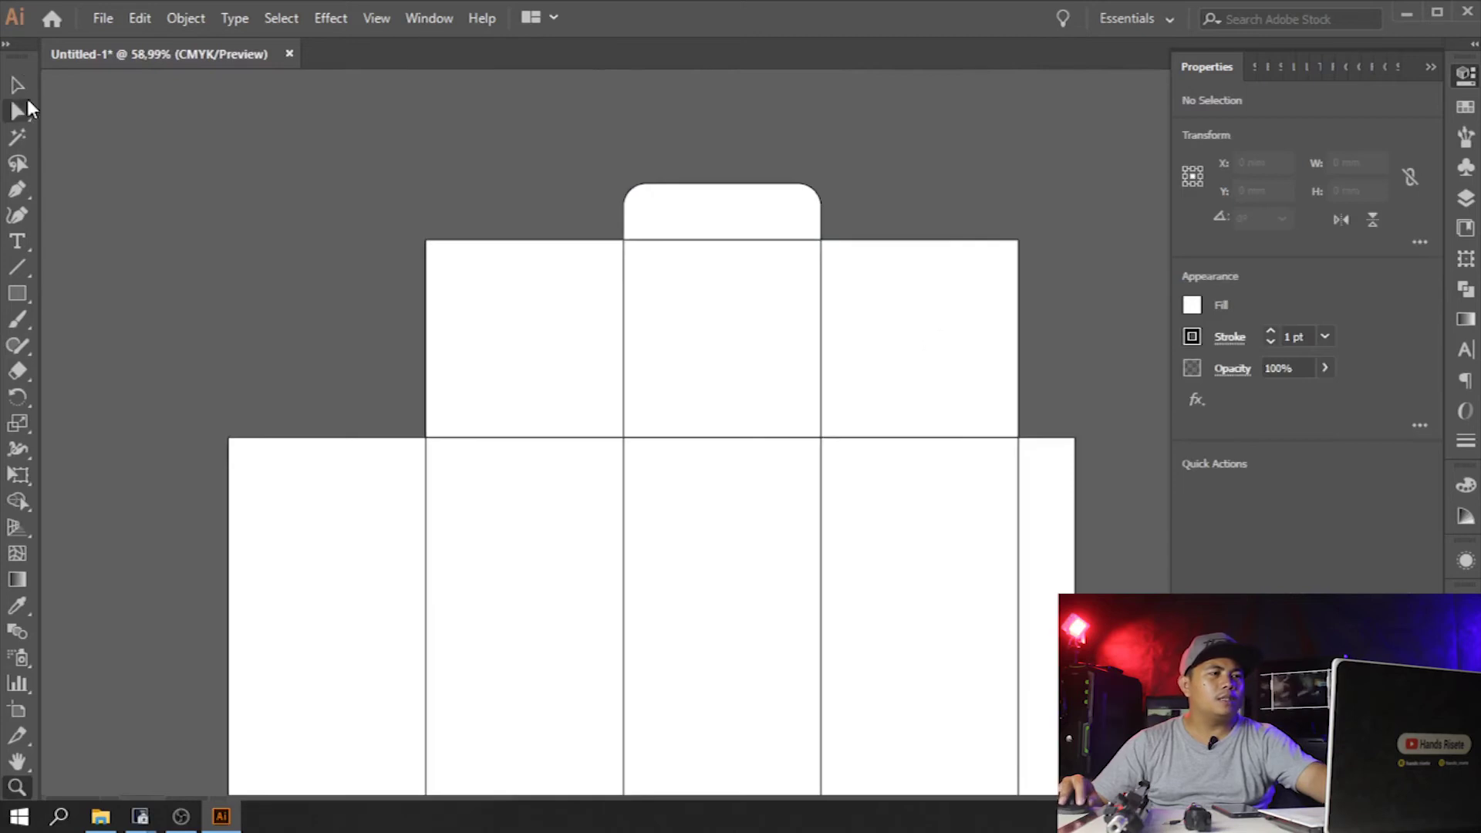
left_click_drag(331, 139, 529, 308)
key("shift+Right")
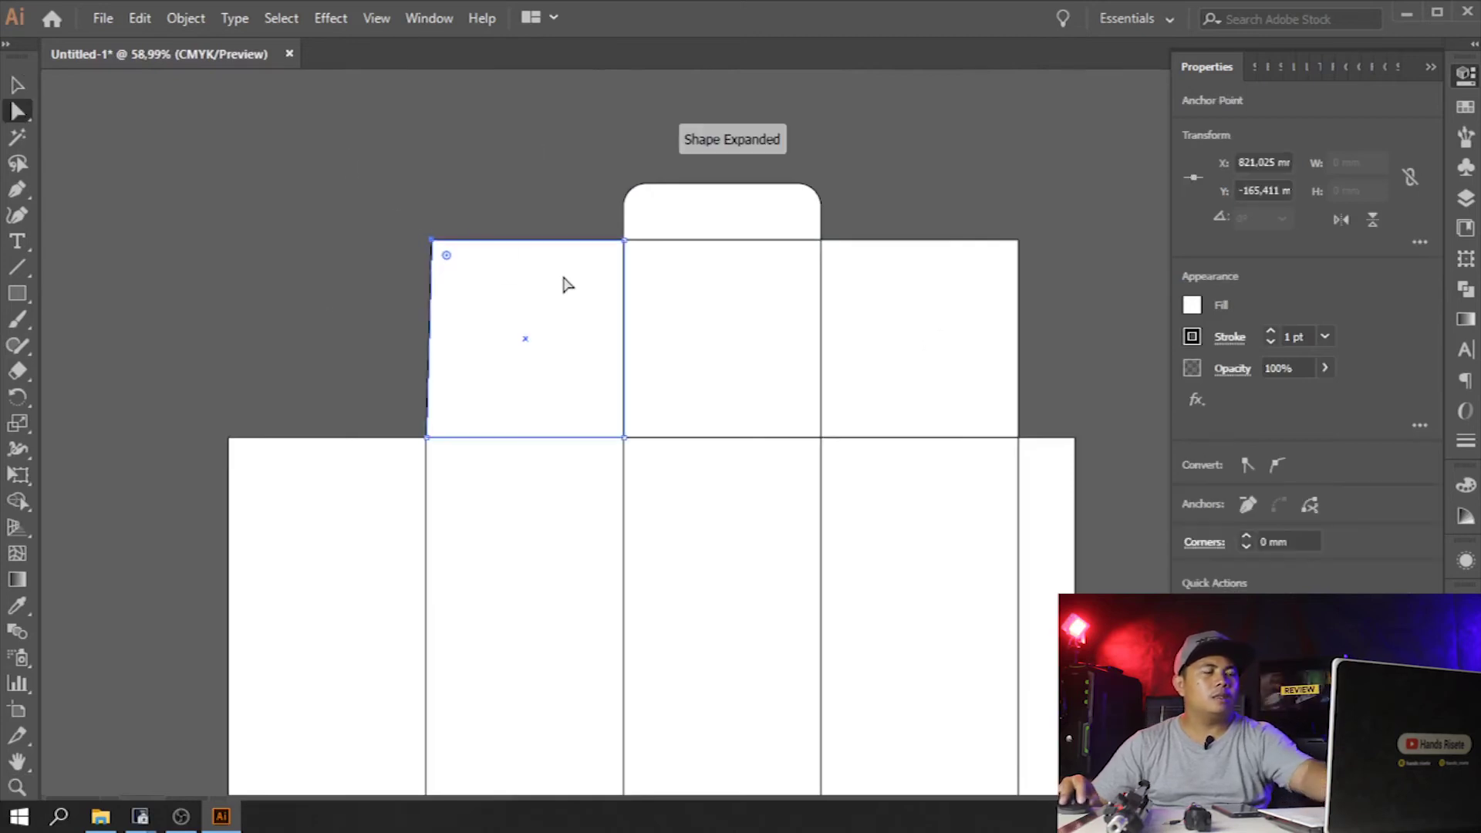
left_click_drag(447, 257, 494, 299)
left_click(17, 85)
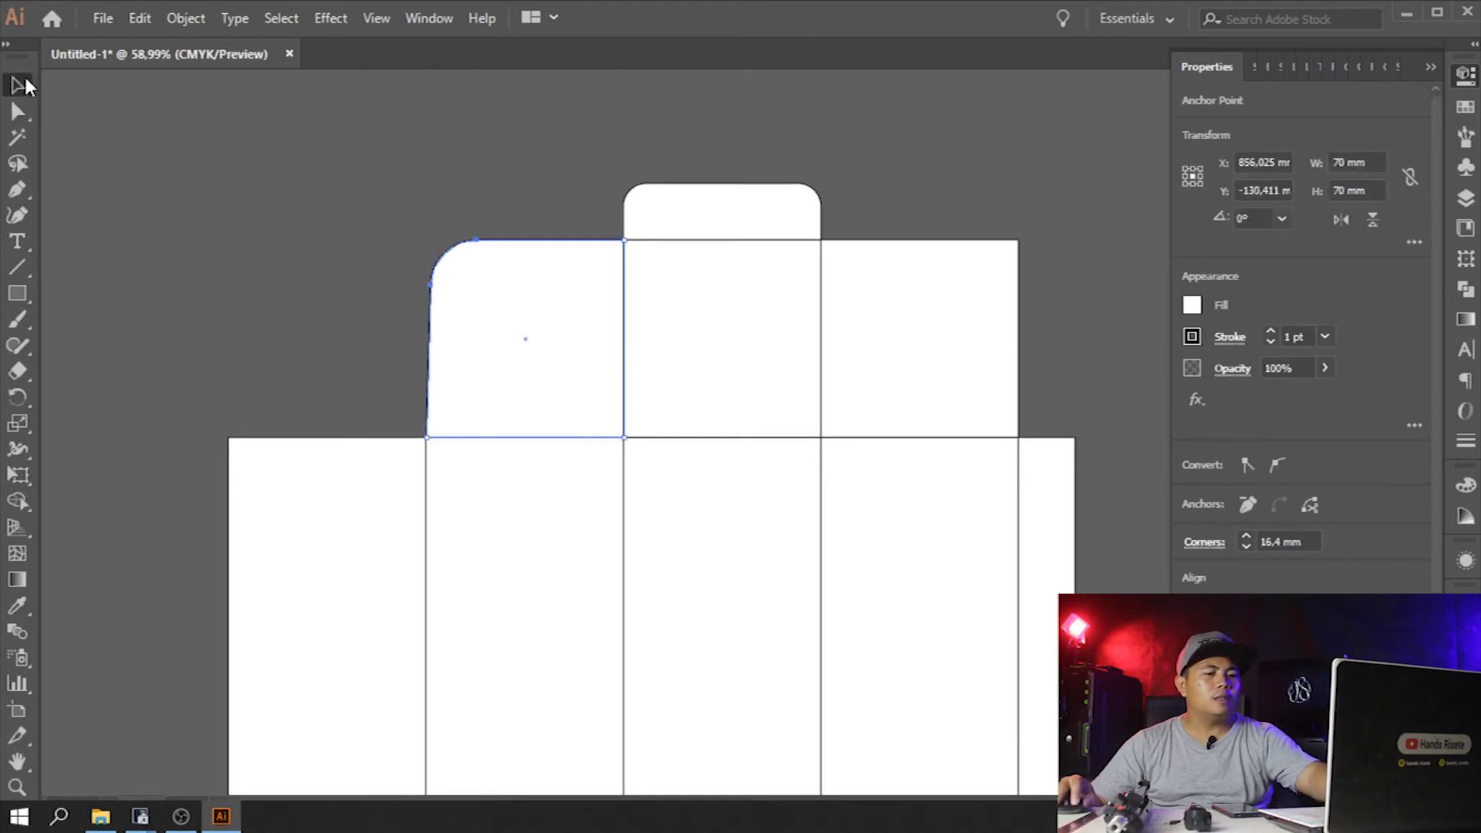
- Delete the fourth panel's upper flap and place a copy of the second panel's tapered flap above the fourth panel
left_click(895, 285)
key("Delete")
left_click_drag(538, 271, 937, 271)
left_click_drag(960, 274, 960, 274)
- Reflect the copied flap across the vertical axis so its rounded corner faces outward
right_click(960, 274)
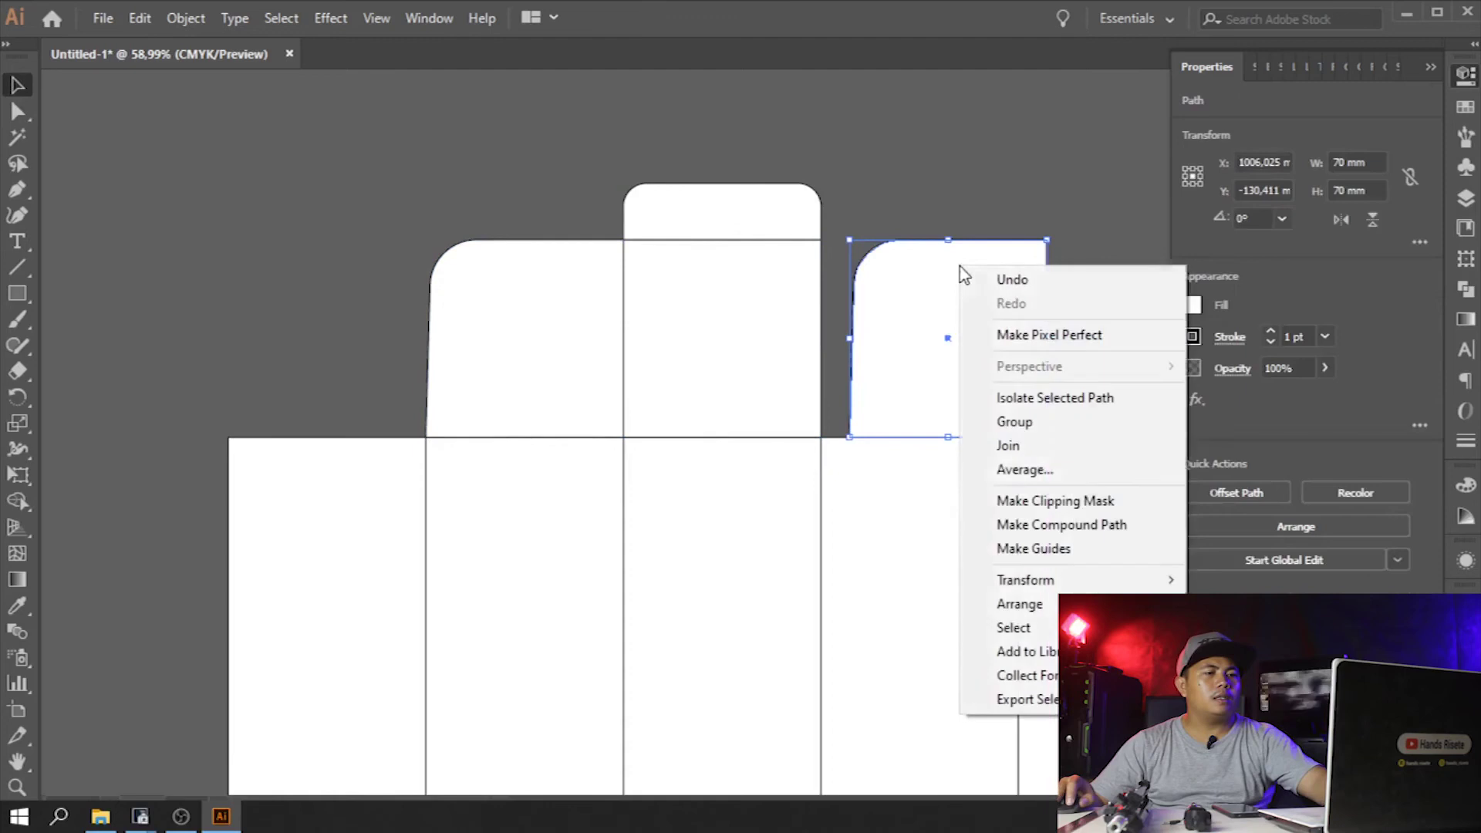
mouse_move(1072, 582)
left_click(784, 671)
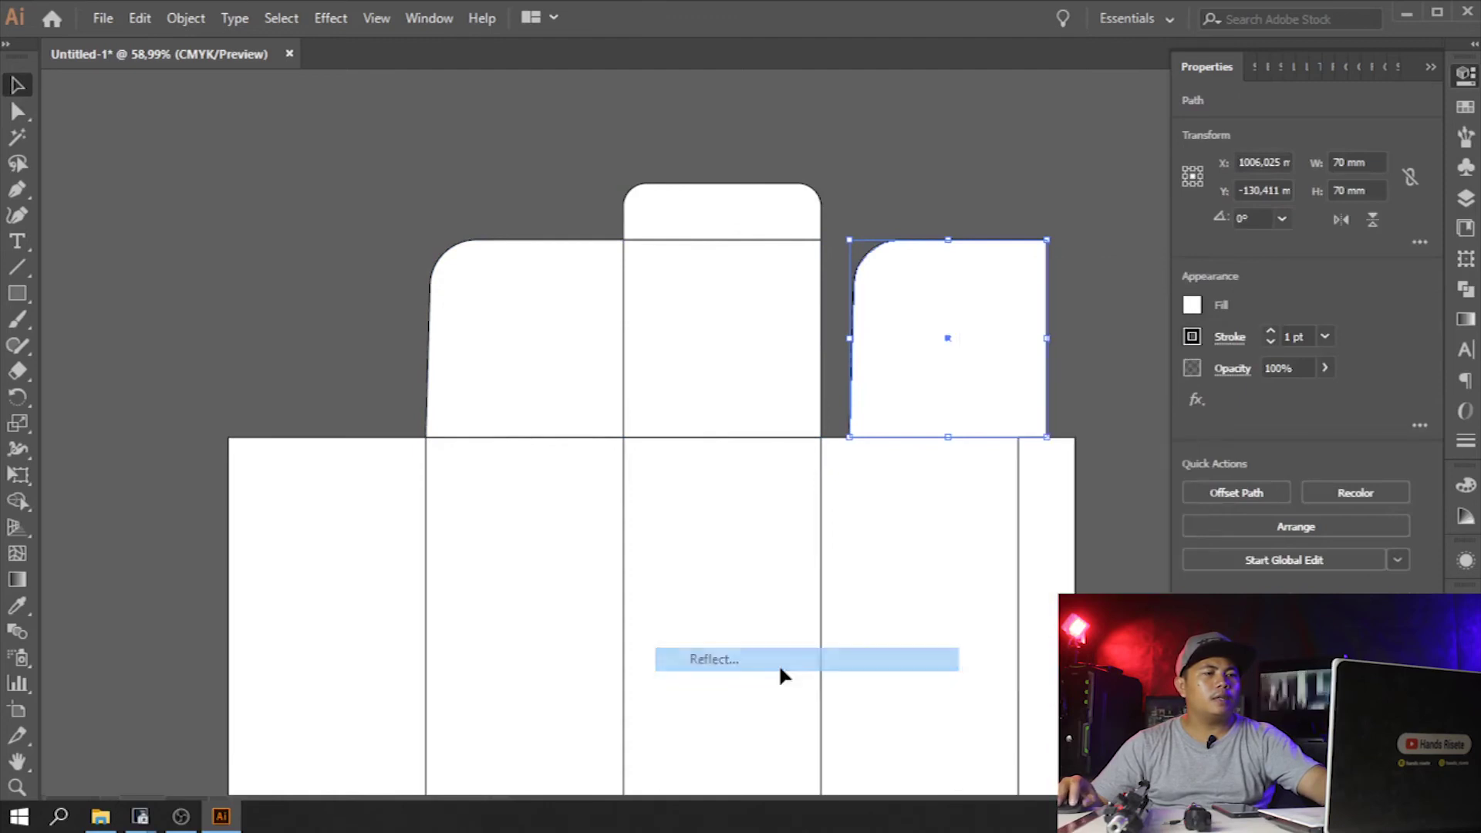
left_click(775, 546)
left_click(862, 261)
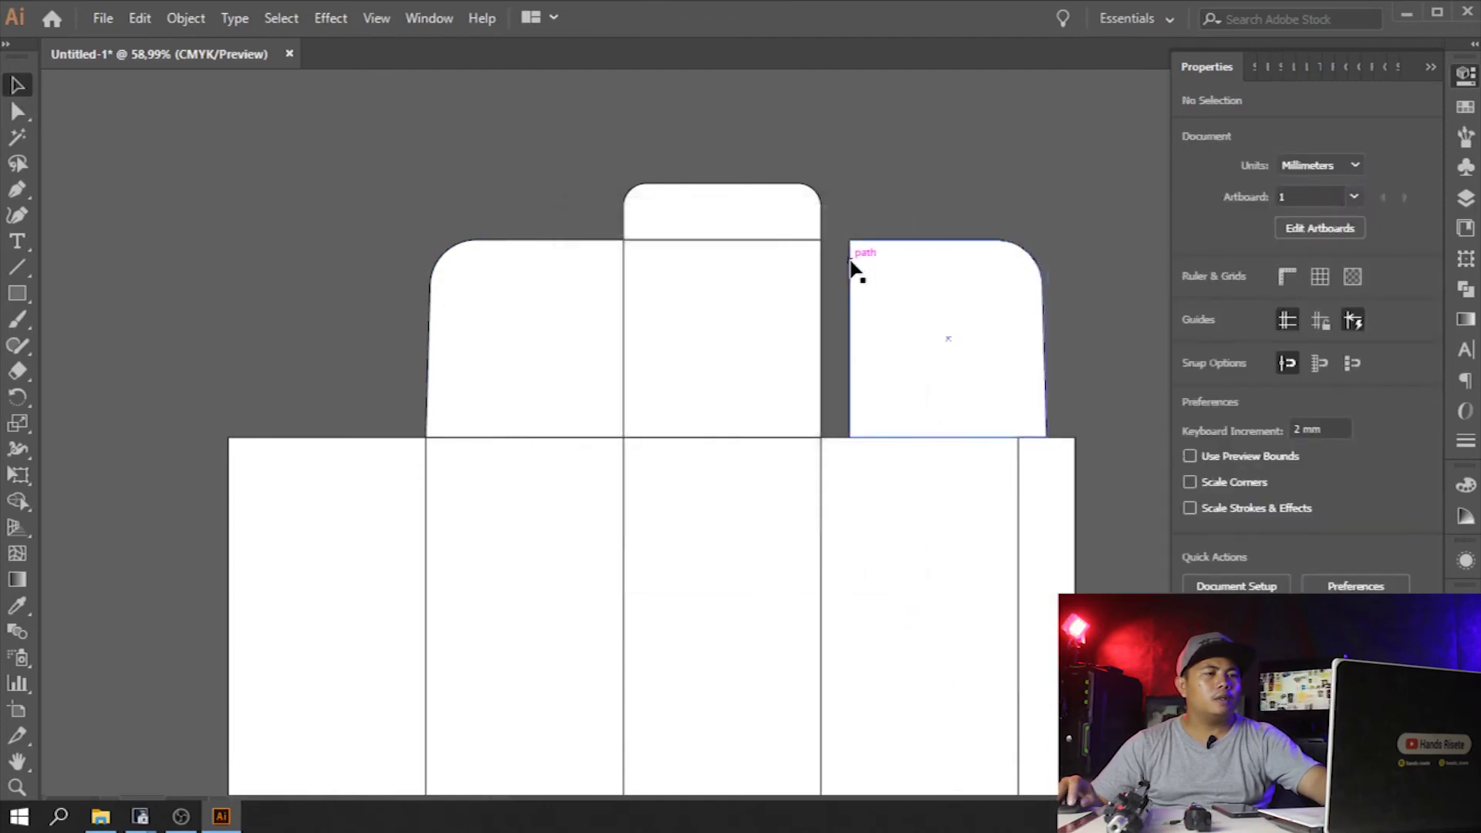
- Align the reflected upper flap's left edge with the fourth panel's left edge, using the panel as the reference
left_click(922, 337)
left_click(956, 525, "shift")
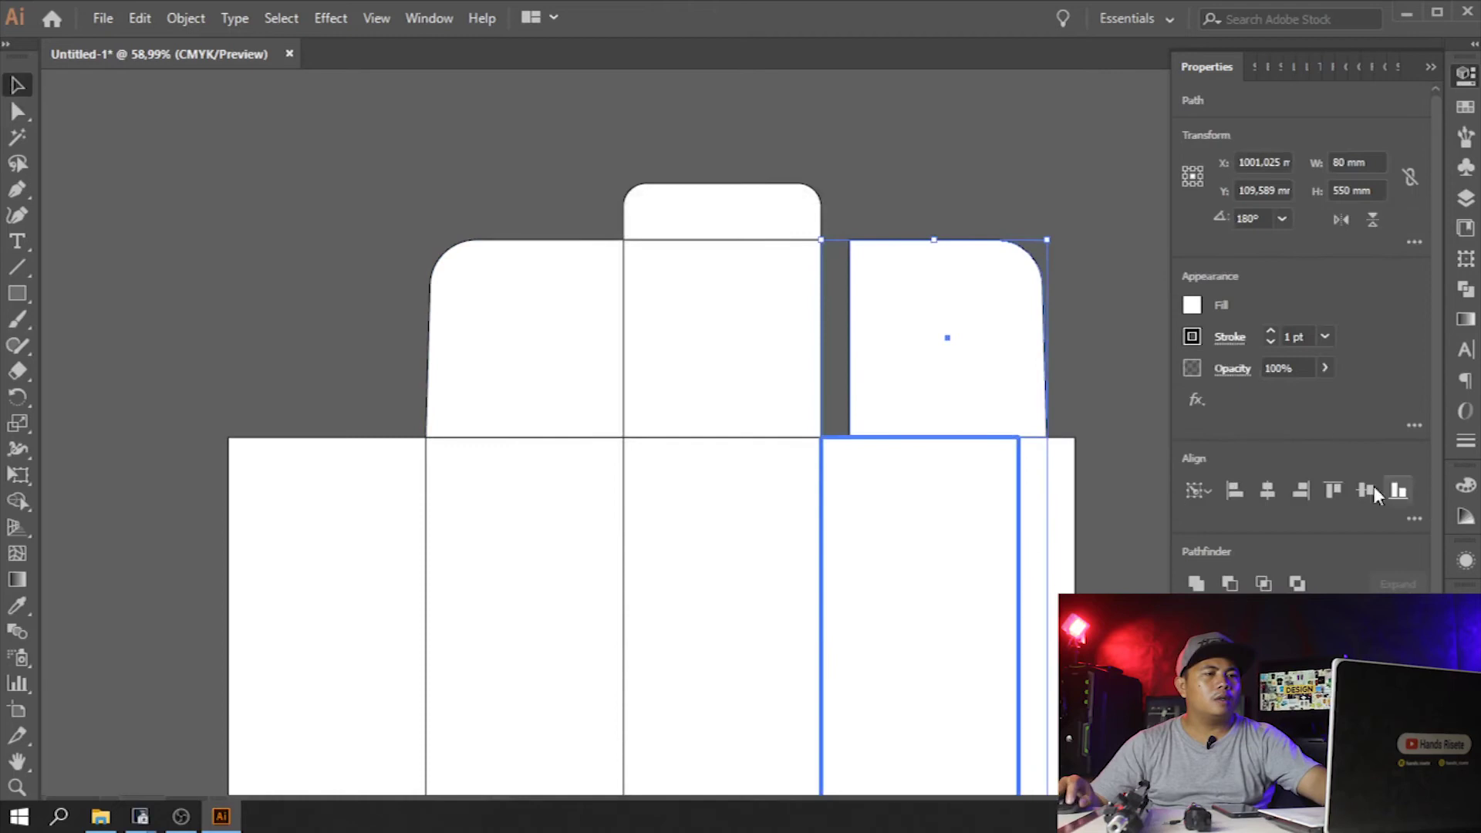
left_click(1242, 492)
left_click(1053, 231)
- Copy the second and fourth panels' tapered upper flaps below the layout and reflect the copies across the horizontal axis
key("ctrl+minus")
key("ctrl+minus")
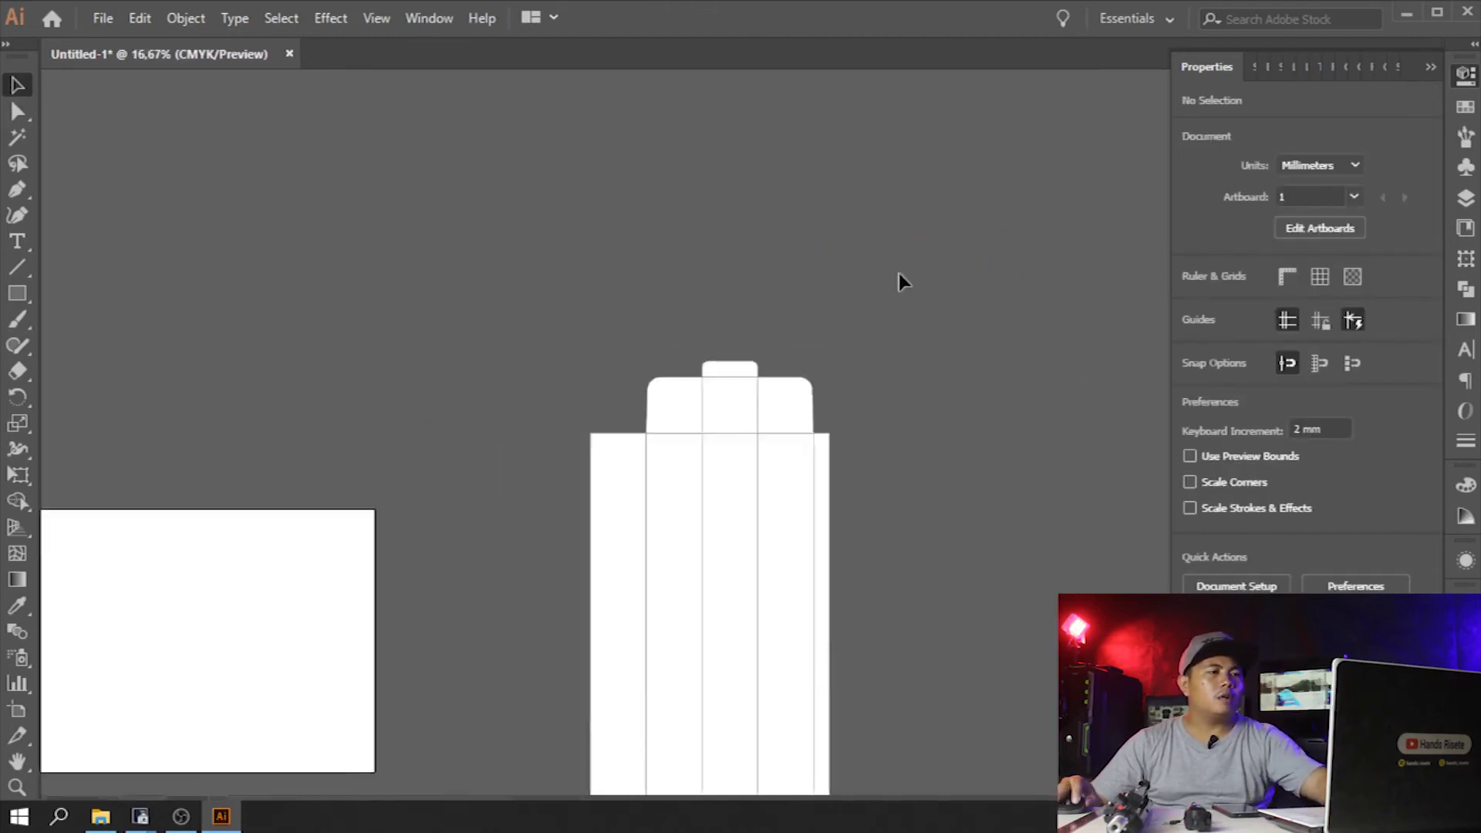
scroll(856, 262, "down", 3)
left_click(683, 185)
left_click(771, 202, "shift")
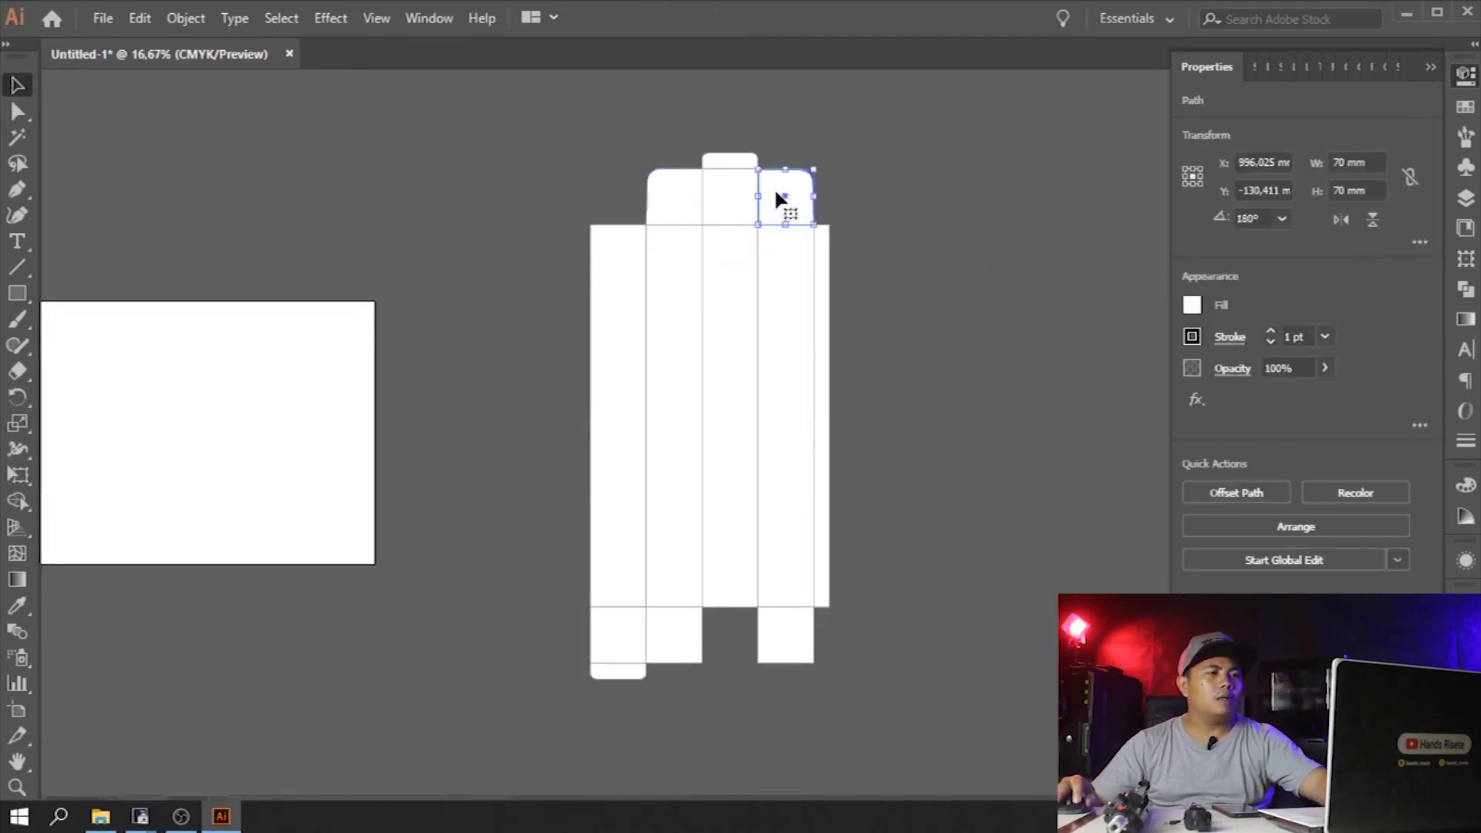
left_click_drag(678, 192, 782, 744)
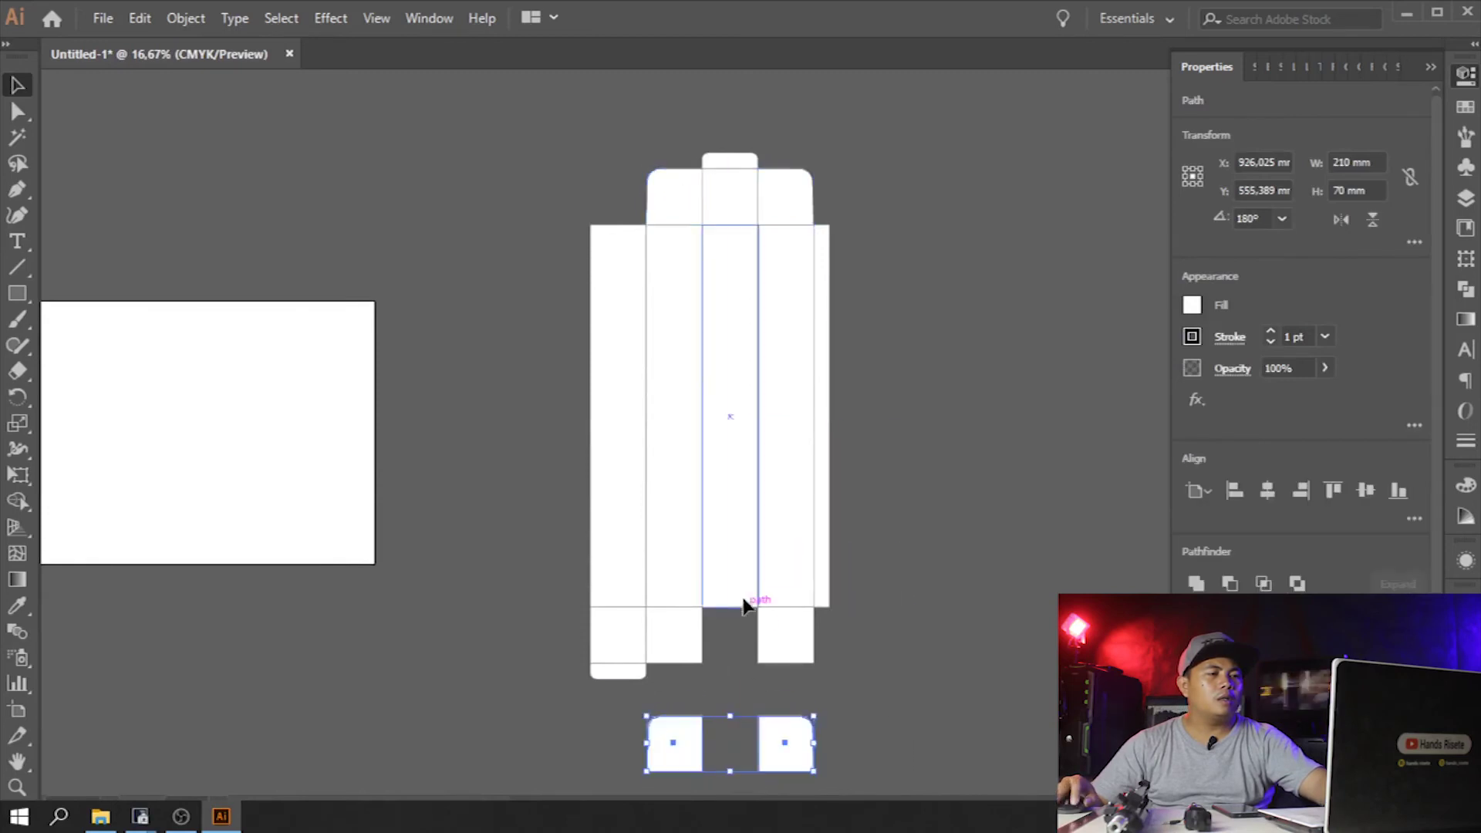
scroll(839, 544, "down", 3)
left_click_drag(817, 497, 552, 575)
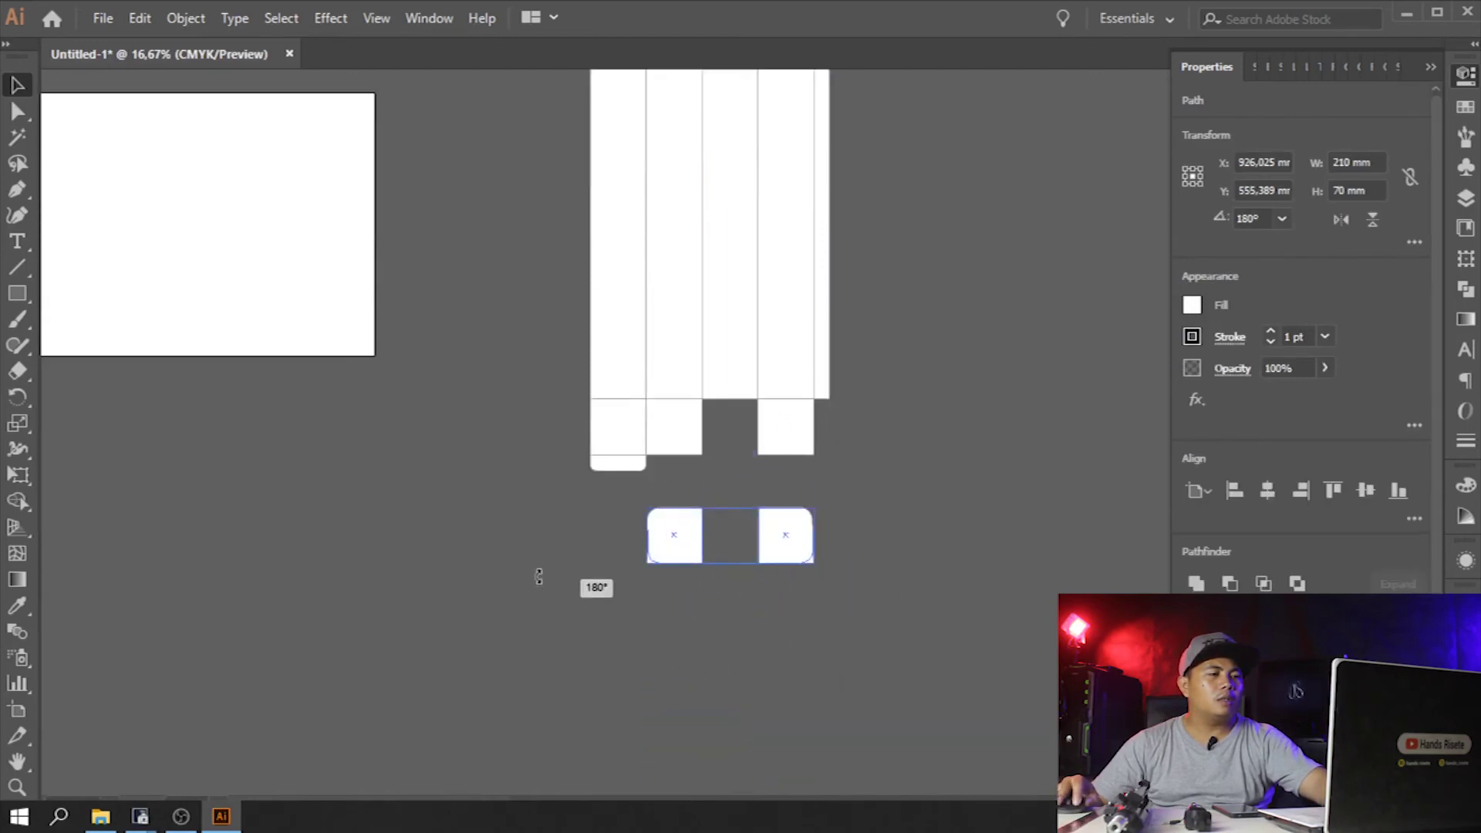
- Swap the two copied flaps so their rounded corners face each other
left_click(747, 552)
left_click_drag(694, 549, 861, 549)
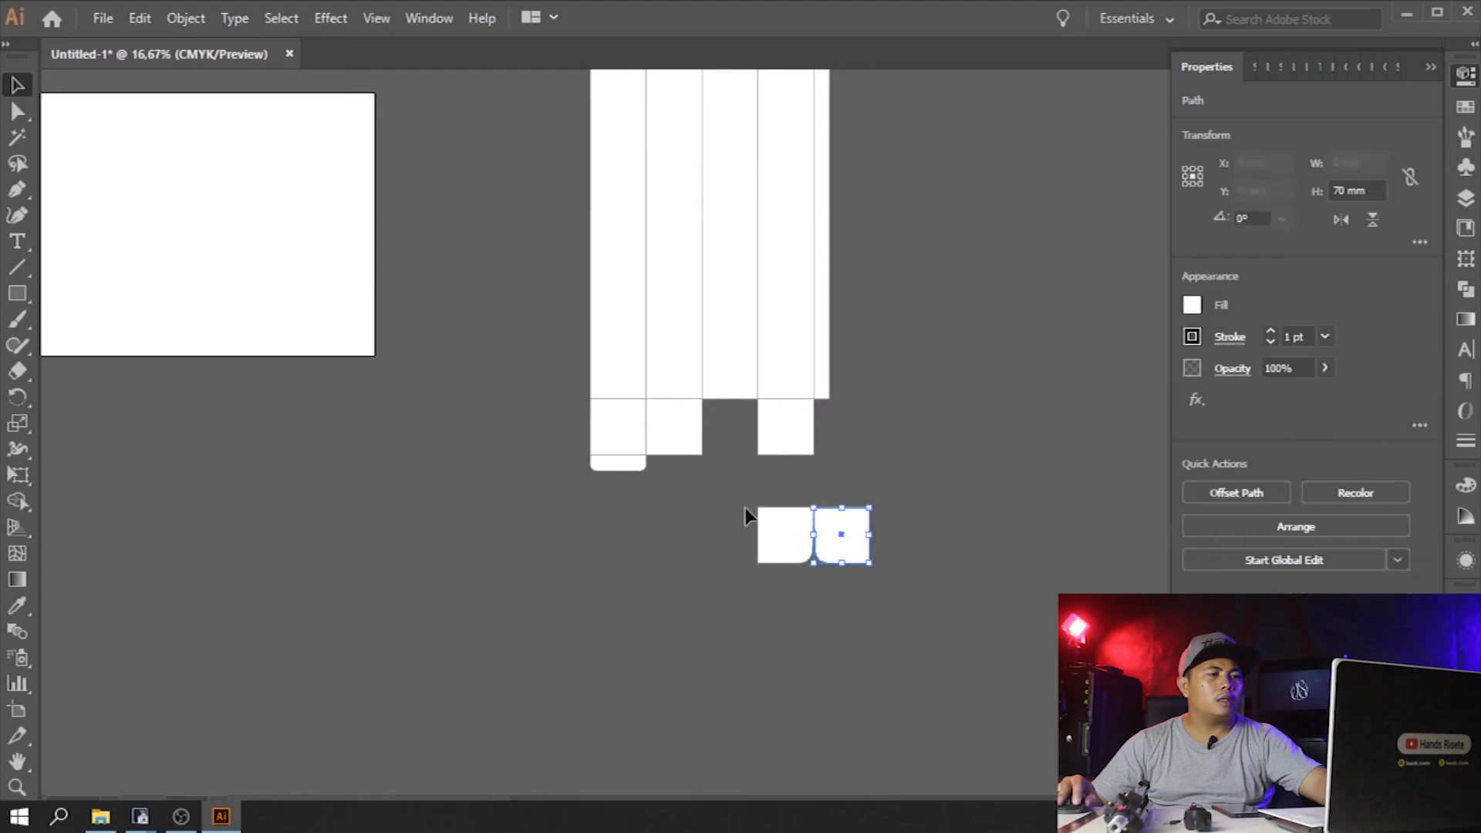
left_click_drag(772, 521, 698, 521)
- Align one copied flap to the left edge of the second panel's square lower flap and the other to the right edge of the fourth panel's
left_click(661, 432, "shift")
left_click(667, 409)
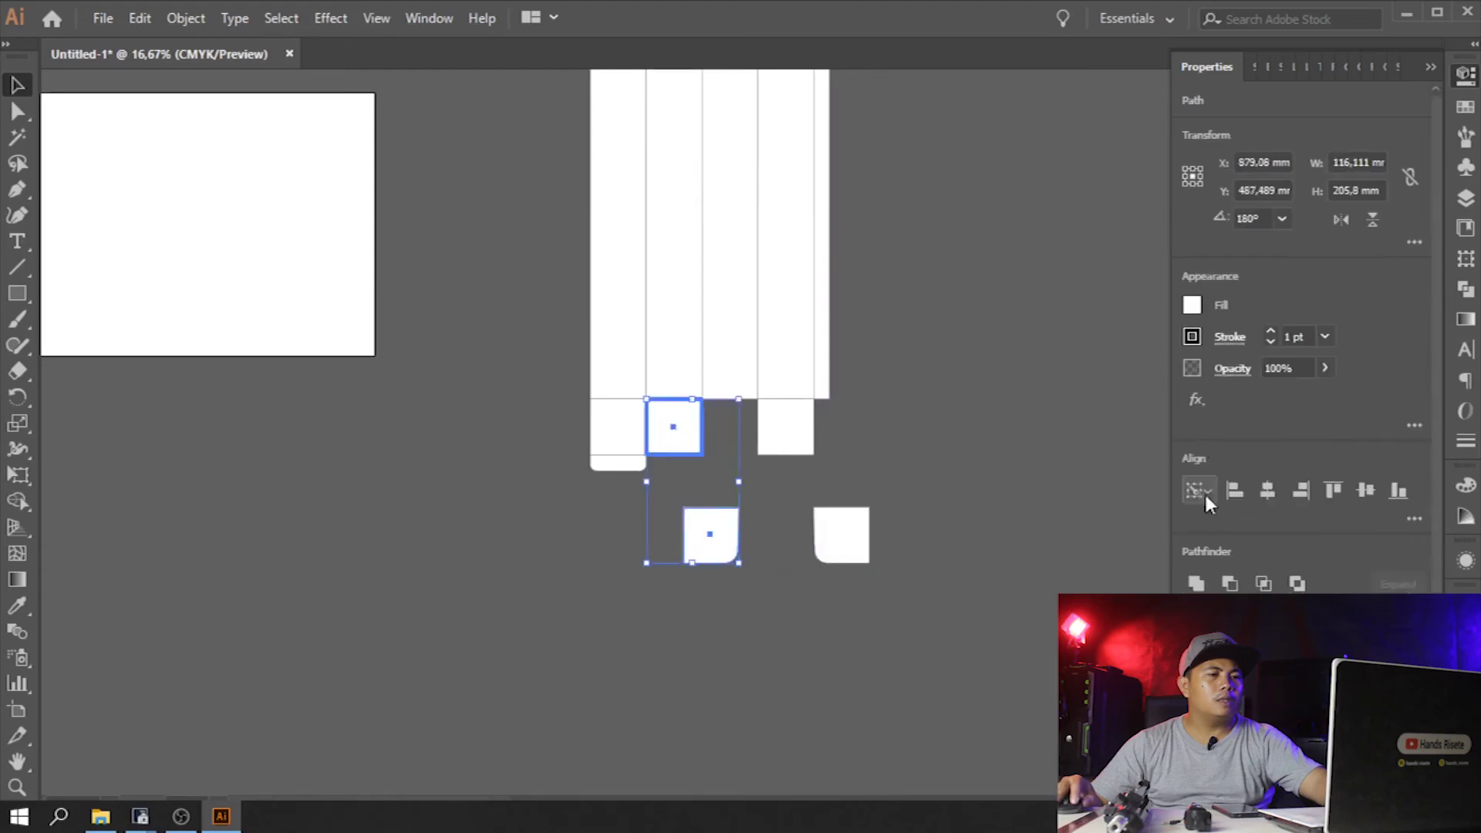
left_click(1232, 491)
left_click(844, 540)
left_click(769, 420, "shift")
left_click(770, 420)
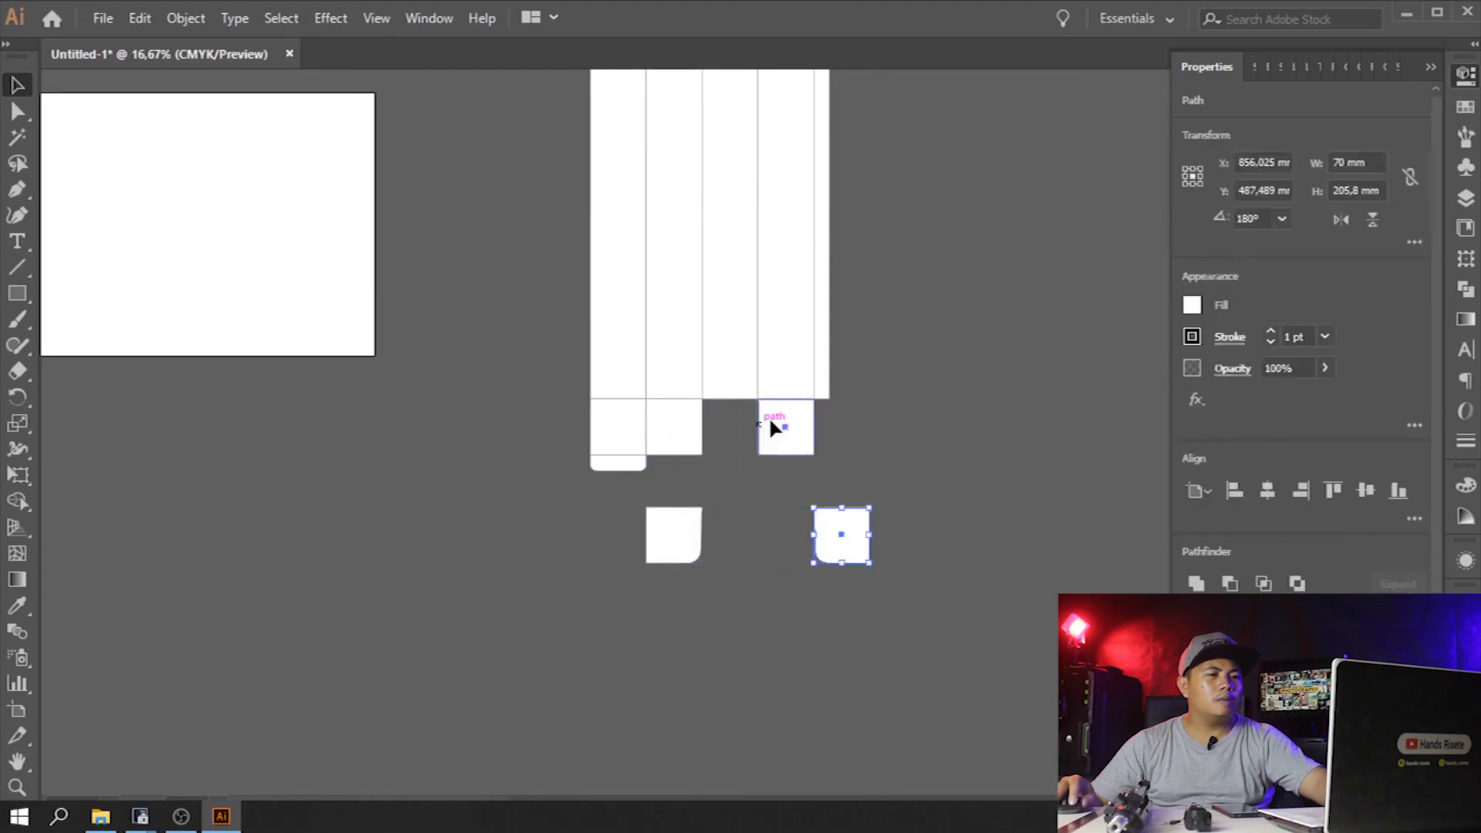
left_click(1300, 490)
- Move the second and fourth panels' square lower flaps together into the empty area beside the layout, keeping their height
left_click_drag(888, 489, 655, 528)
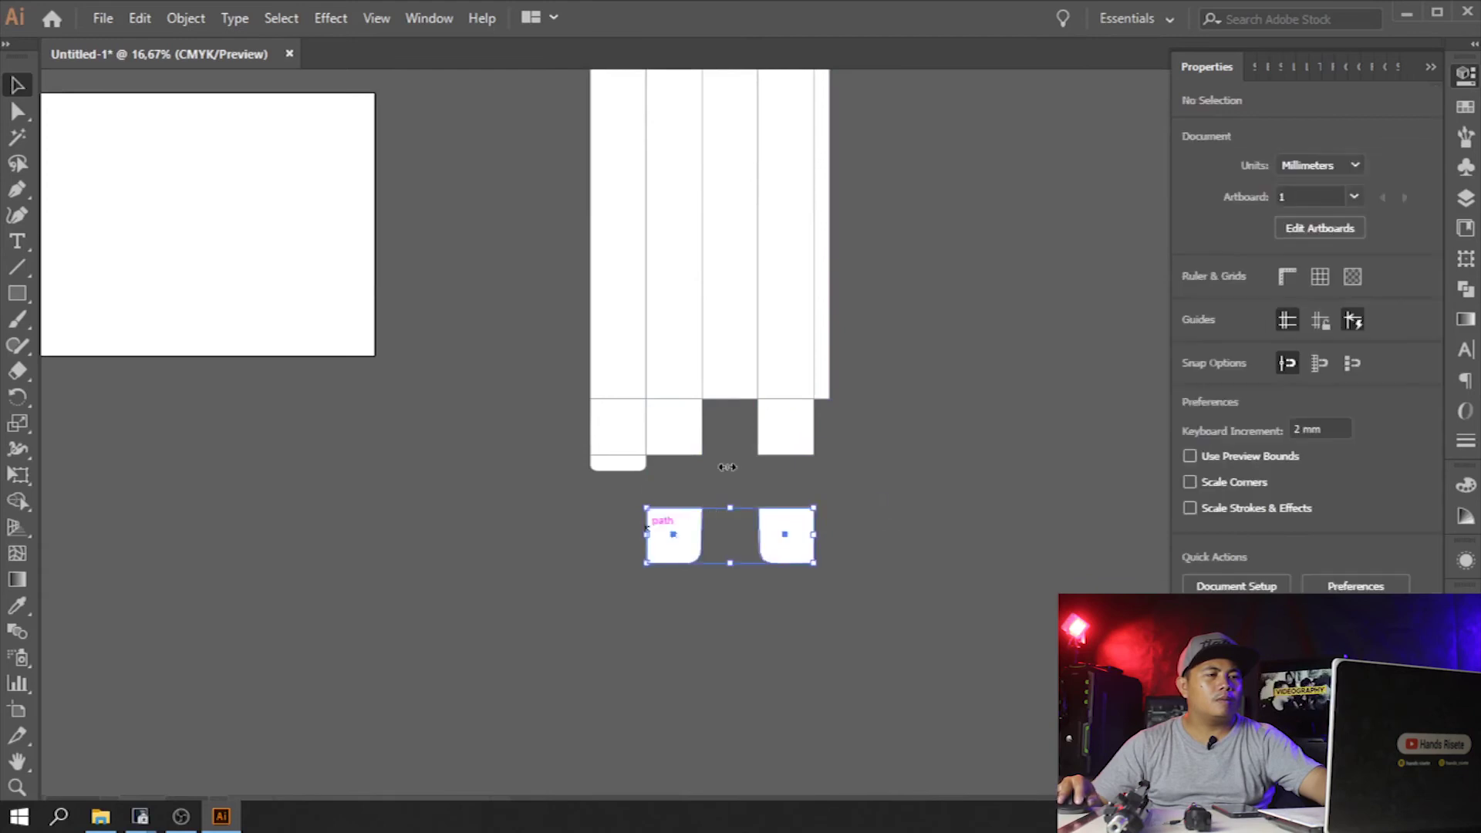
left_click(671, 429)
left_click(779, 429, "shift")
left_click_drag(678, 415, 964, 441)
- Try to align the two tapered flaps with the nearer square flap that was set aside
left_click_drag(728, 539, 675, 553)
left_click(977, 432, "shift")
left_click(978, 432)
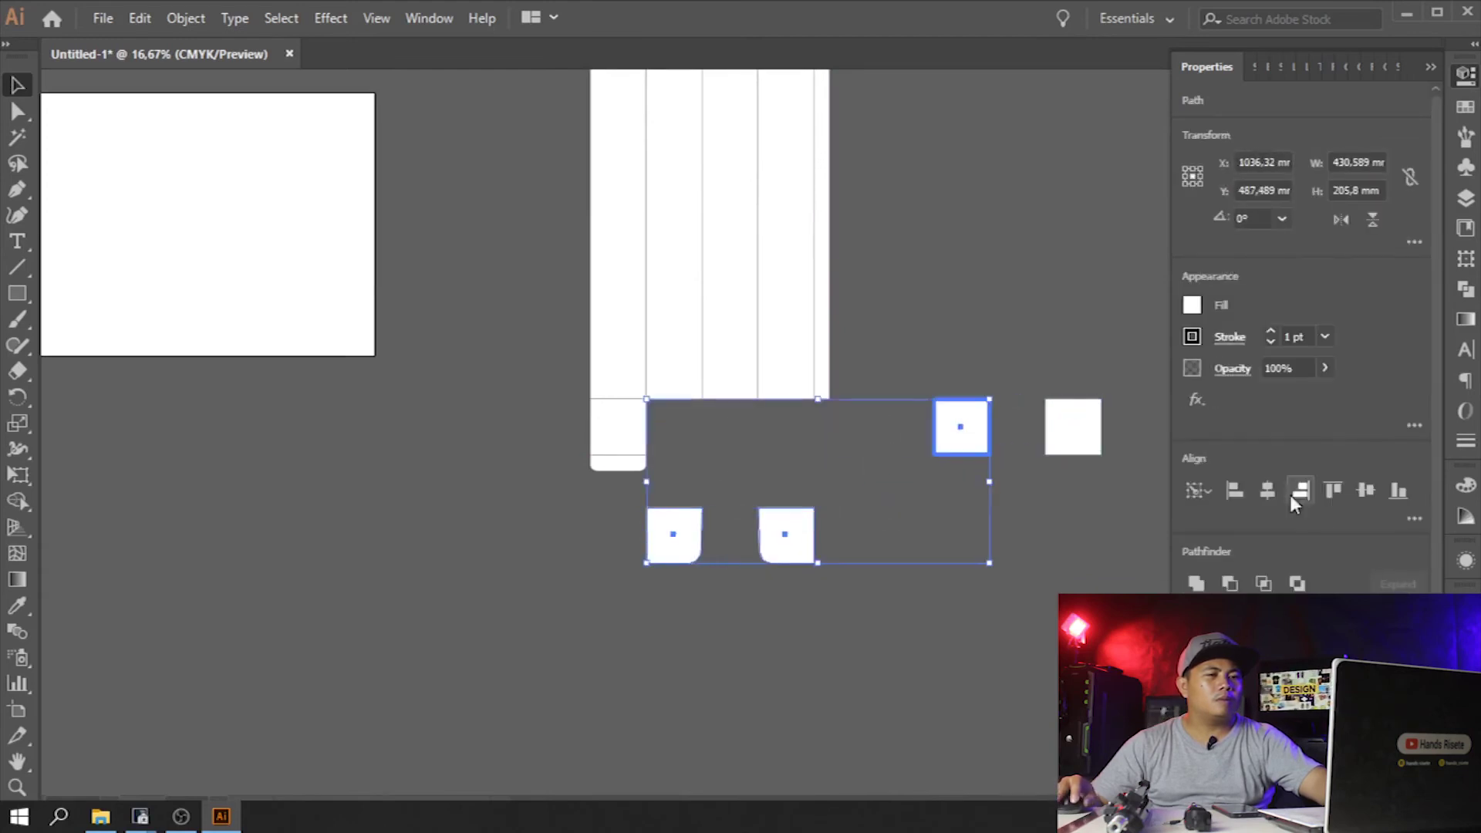
left_click(1311, 492)
key("ctrl+z")
left_click(1331, 490)
key("ctrl+z")
- Align the tapered flaps' top edges with the nearer square flap as reference, and delete both square flaps
left_click_drag(692, 488, 841, 614)
left_click(956, 440, "shift")
left_click(954, 426)
left_click(1328, 495)
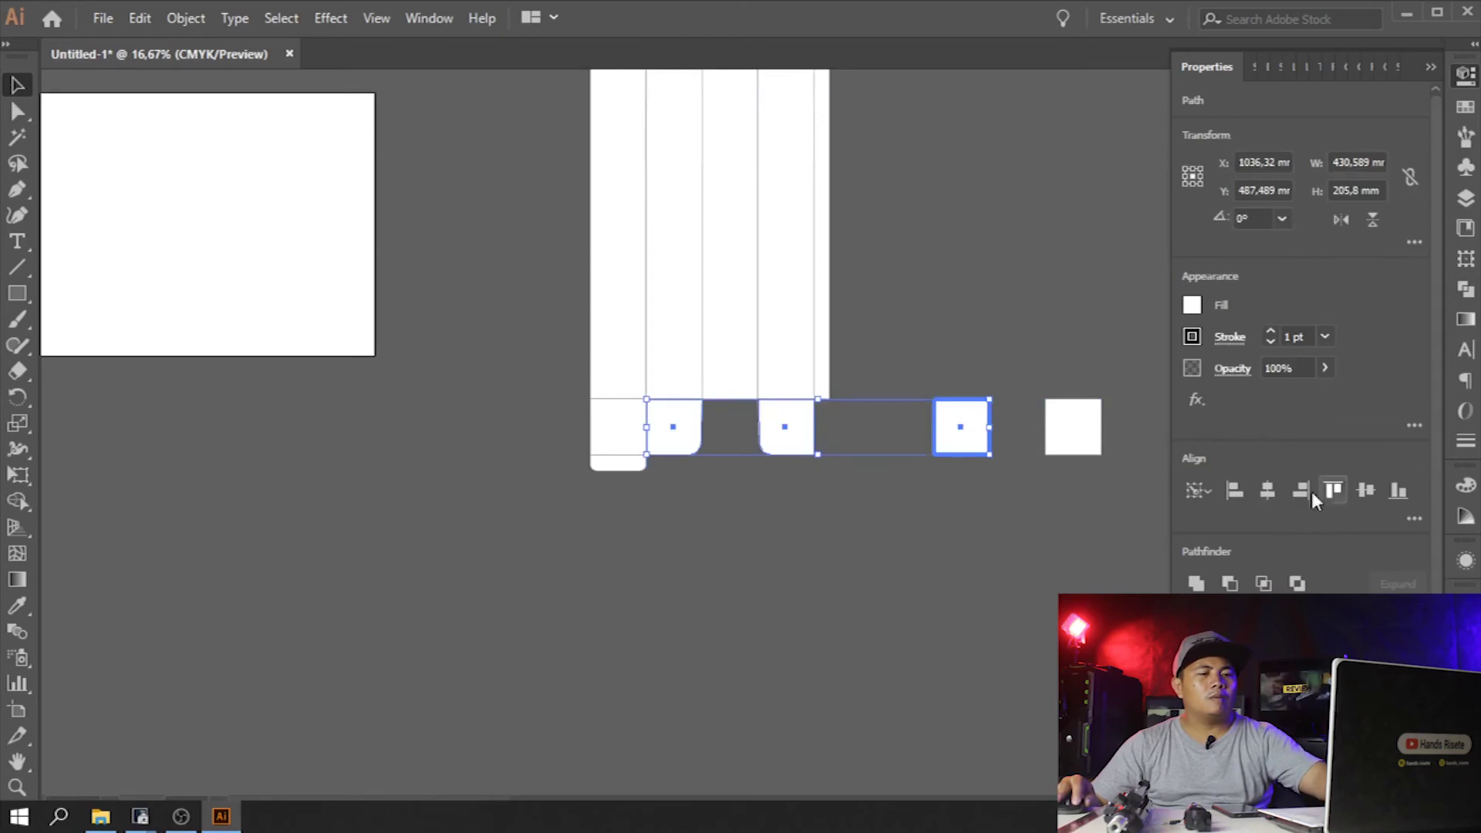
left_click_drag(934, 315, 1125, 473)
key("Delete")
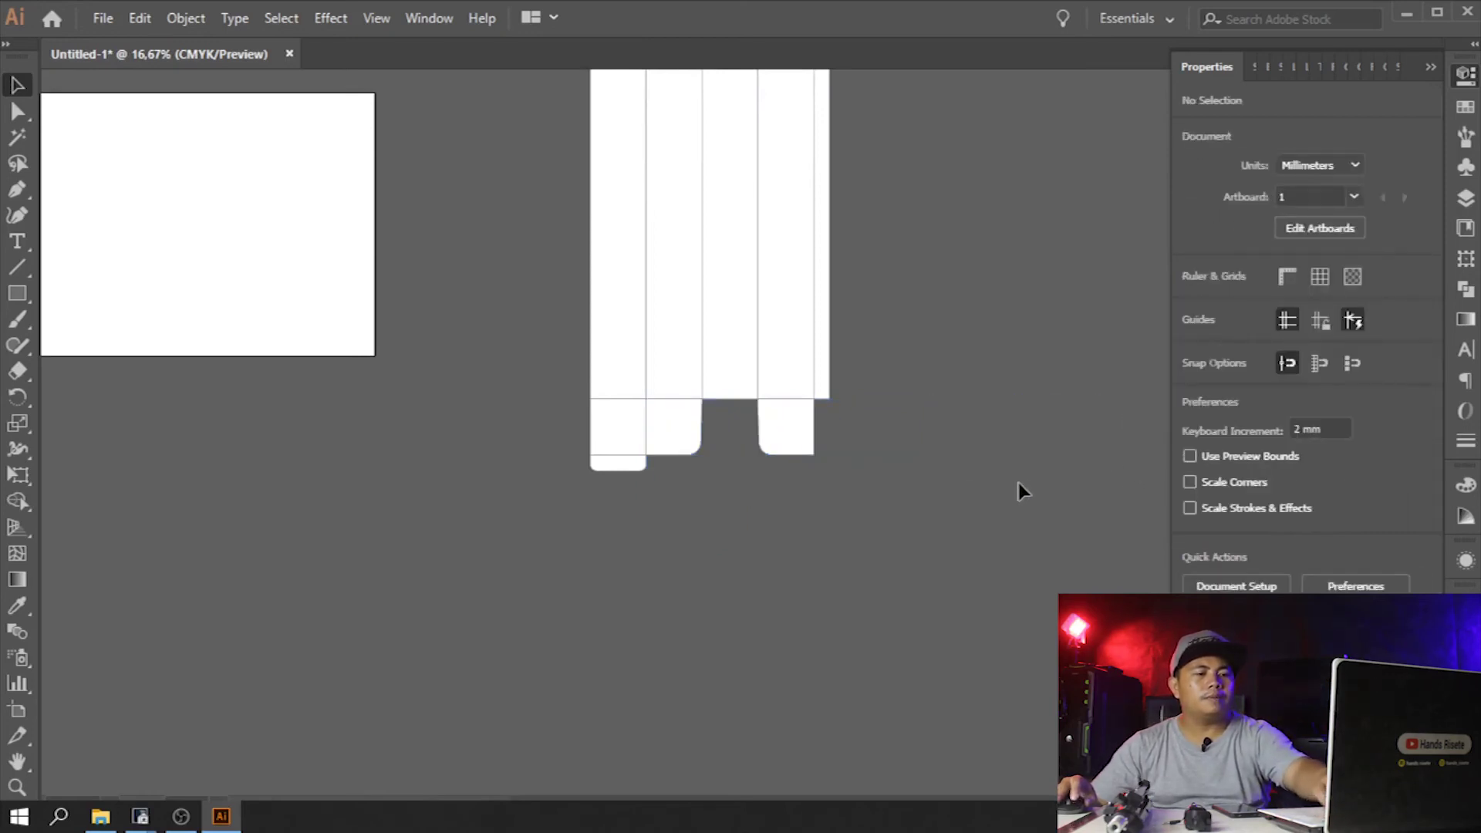
- Move the complete smaller box layout from beside the artboard to the far side of the larger layout
key("ctrl+minus")
key("ctrl+minus")
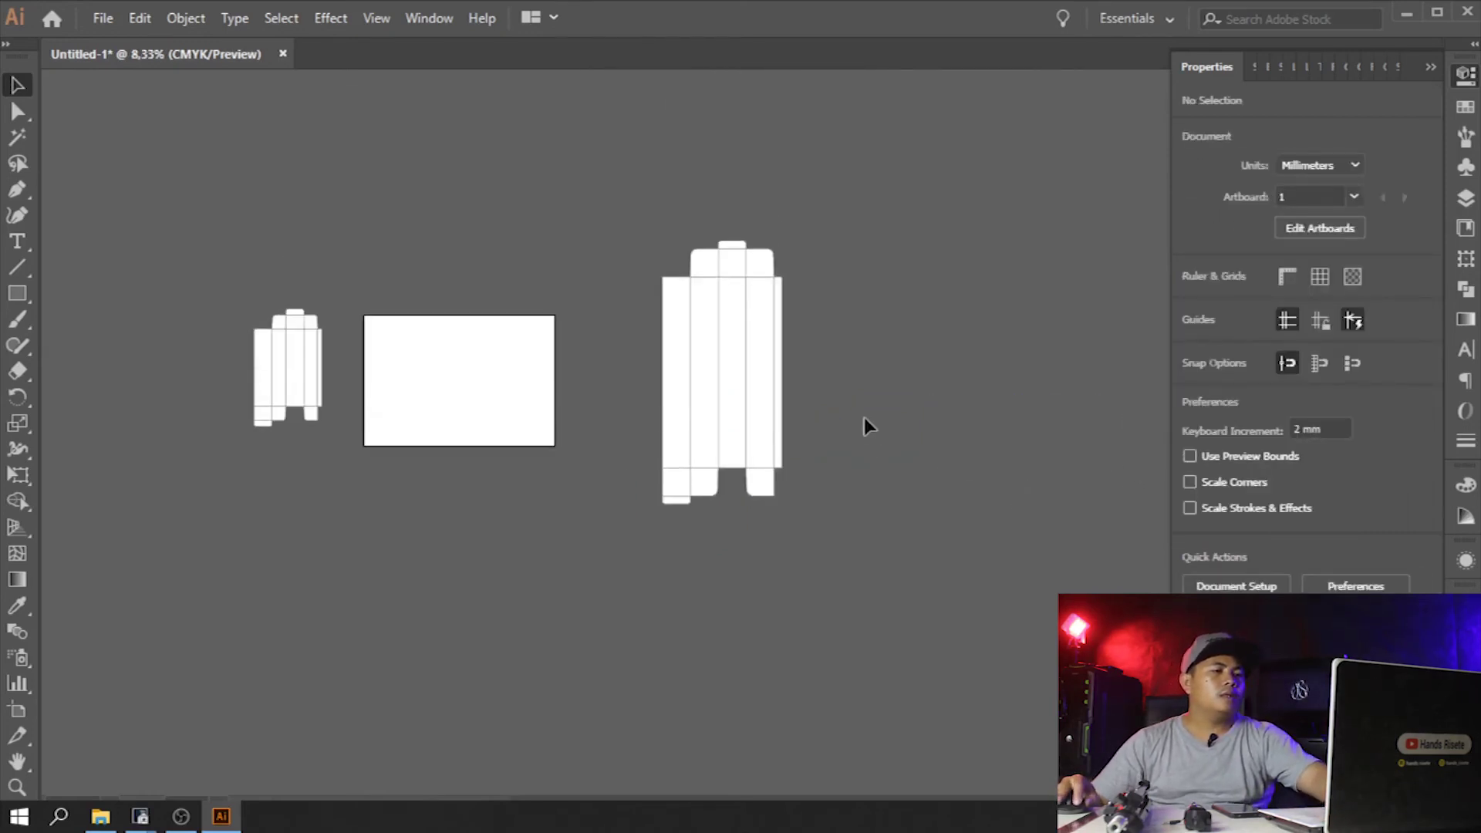
left_click_drag(898, 495, 1018, 550)
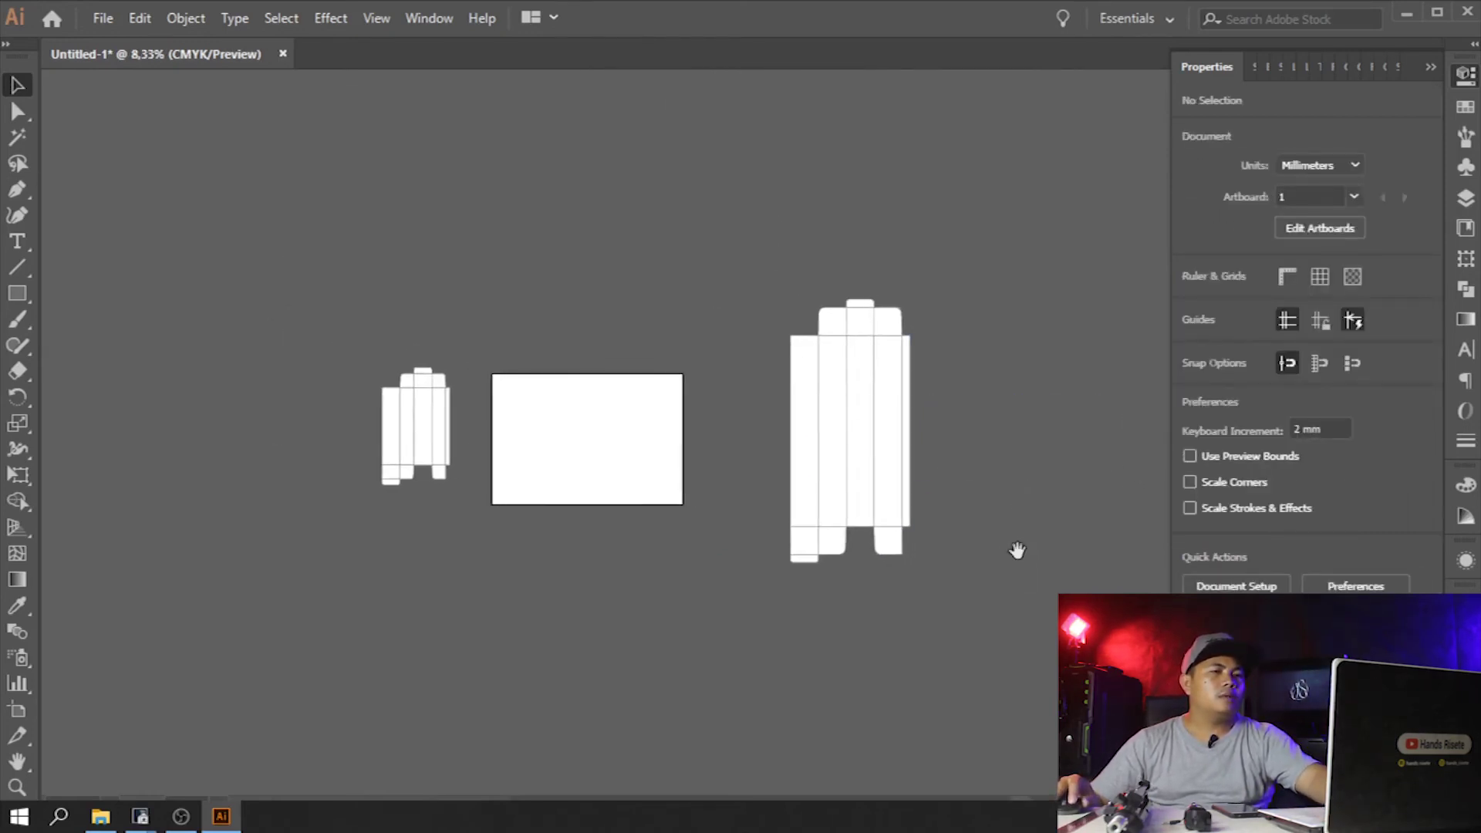
left_click(1429, 68)
left_click_drag(342, 291, 498, 503)
left_click_drag(428, 444, 1050, 472)
left_click(1095, 476)
key("z")
left_click_drag(681, 211, 1251, 669)
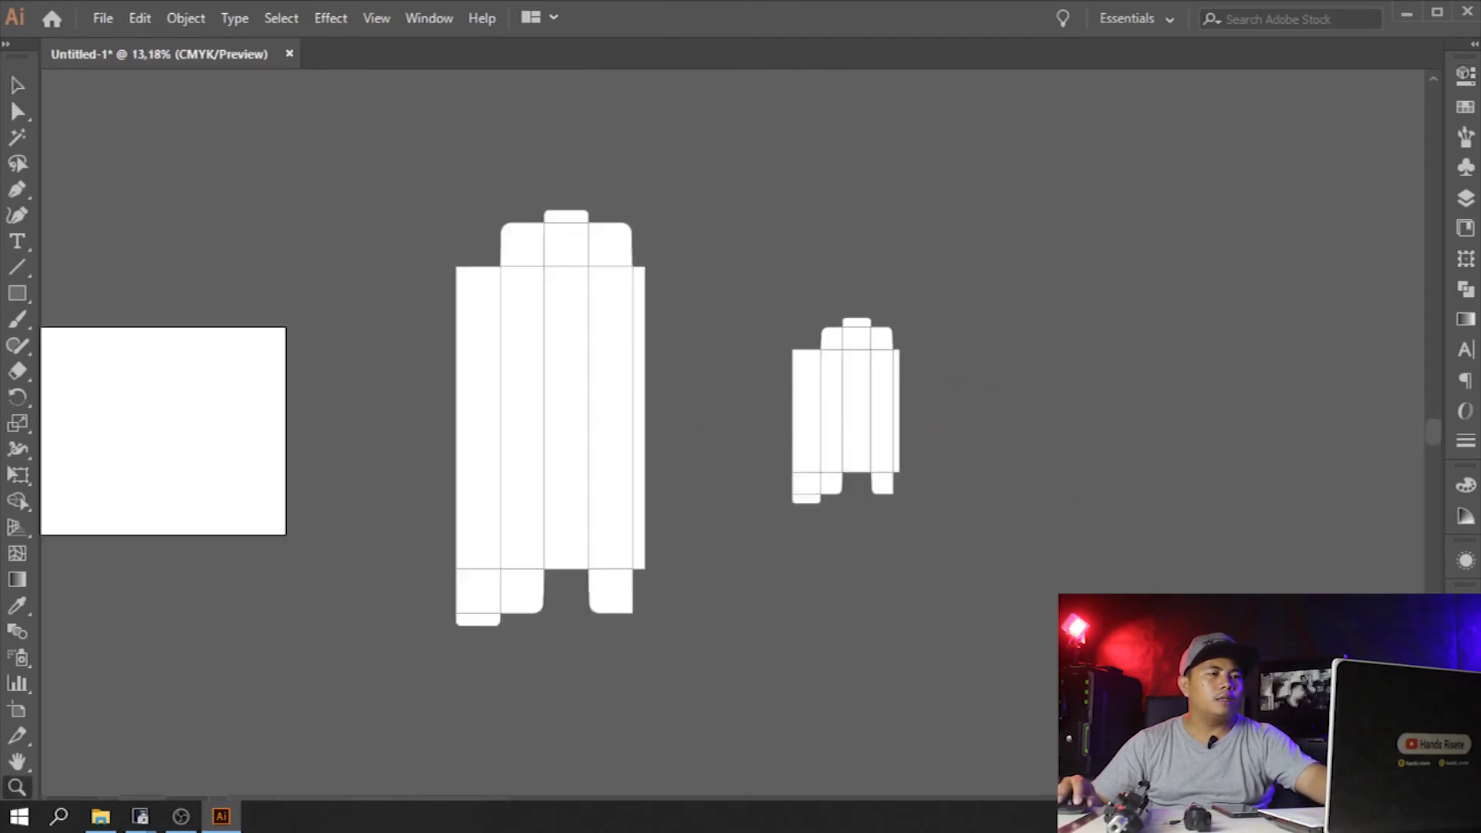
left_click_drag(413, 183, 965, 647)
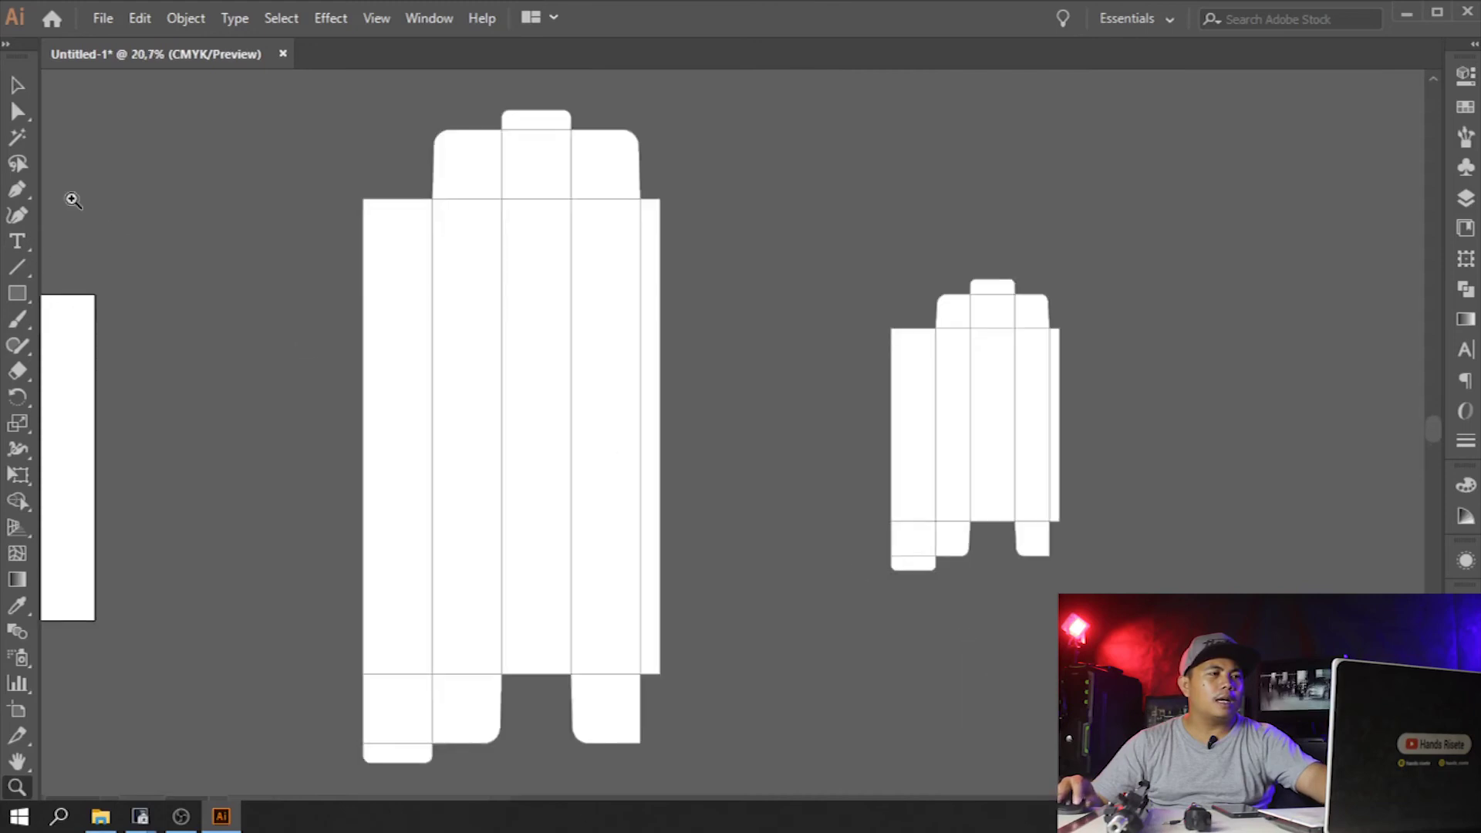
left_click(19, 86)
left_click_drag(200, 199, 216, 199)
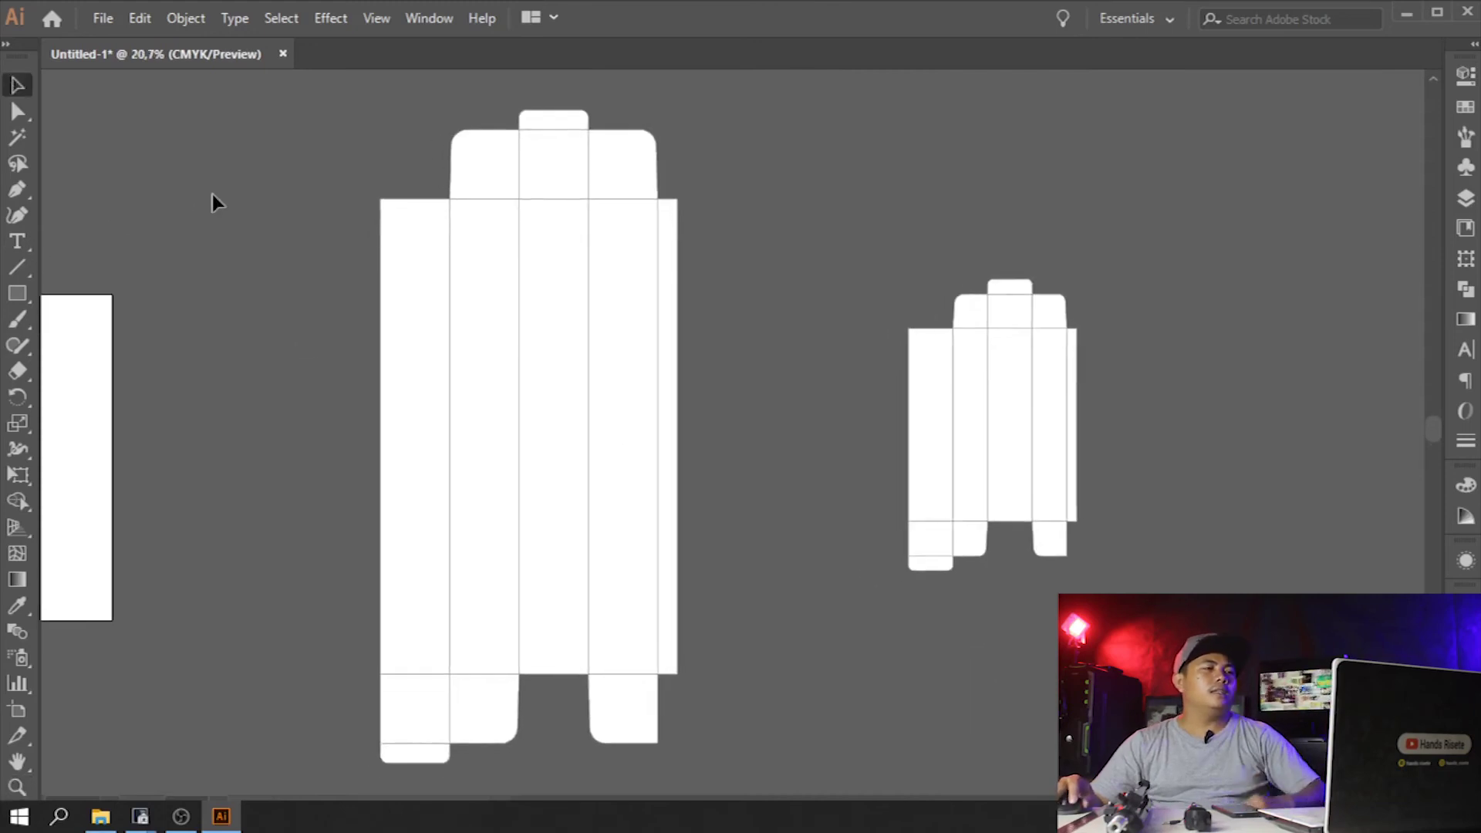